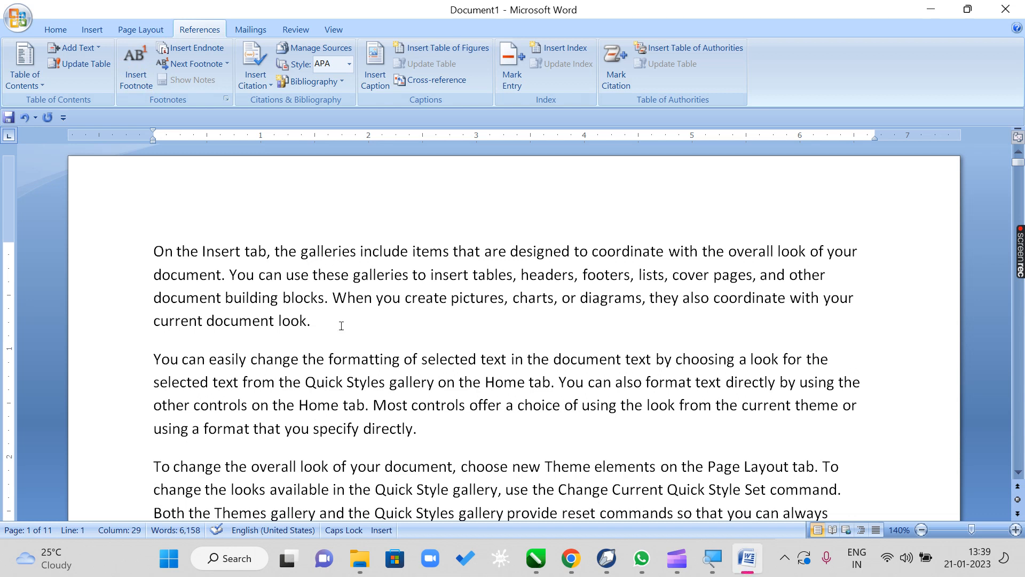
# - Look through the first page's body text and the blank space at the foot of the page
pyautogui.moveTo(481, 251); pyautogui.dragTo(574, 274)
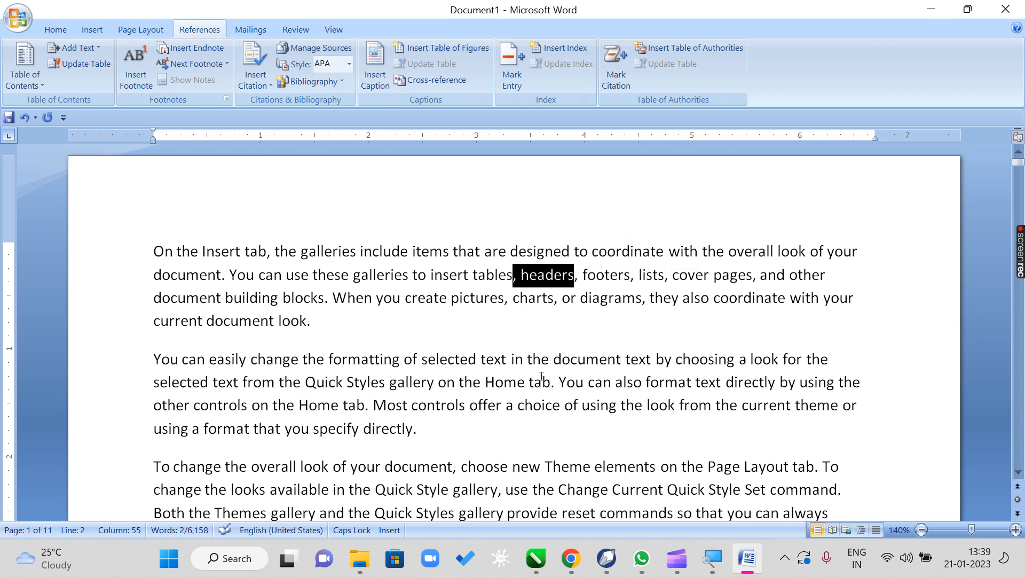
pyautogui.moveTo(325, 357); pyautogui.dragTo(403, 358)
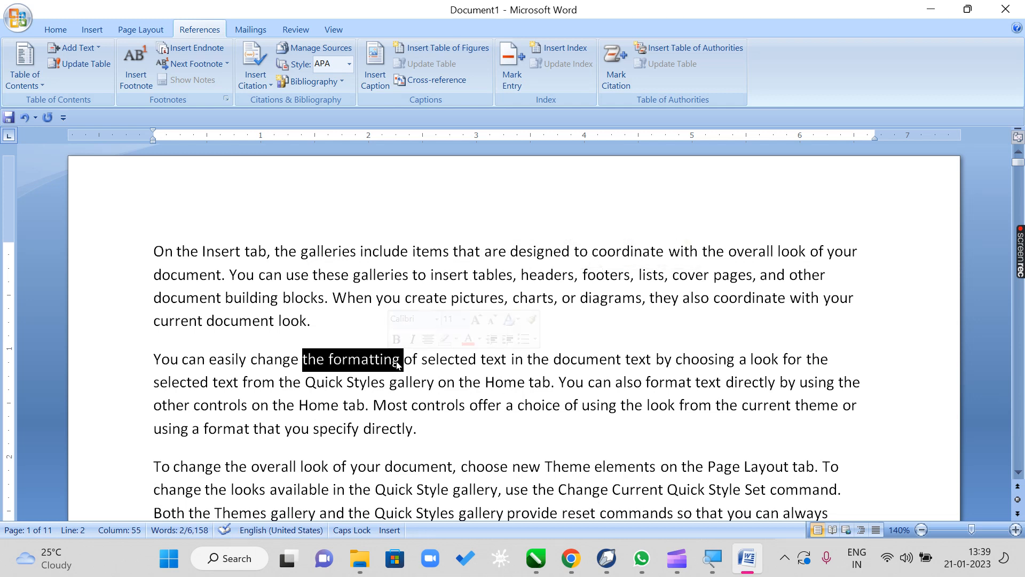
pyautogui.click(400, 358)
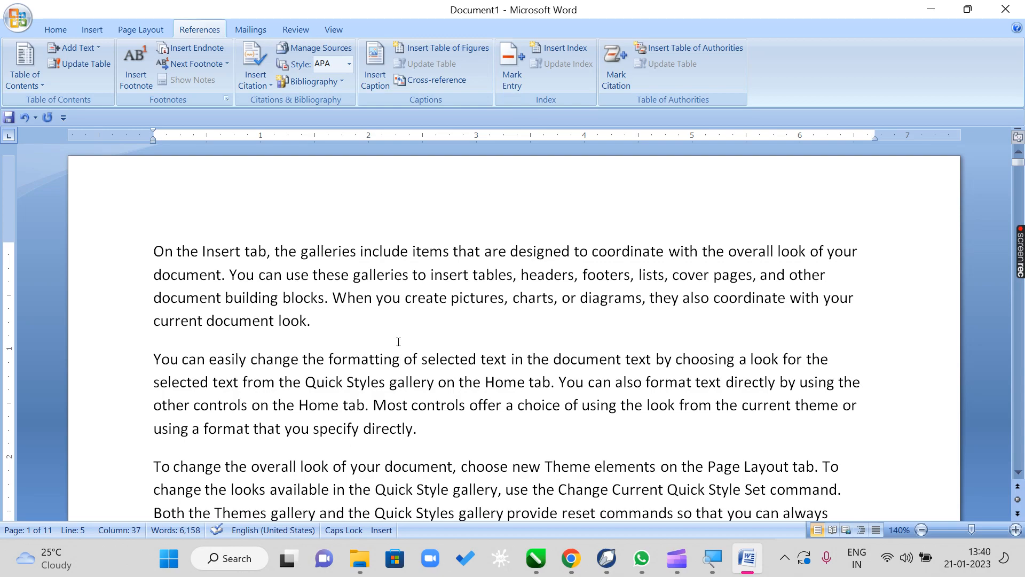
pyautogui.scroll(-5, 390, 352)
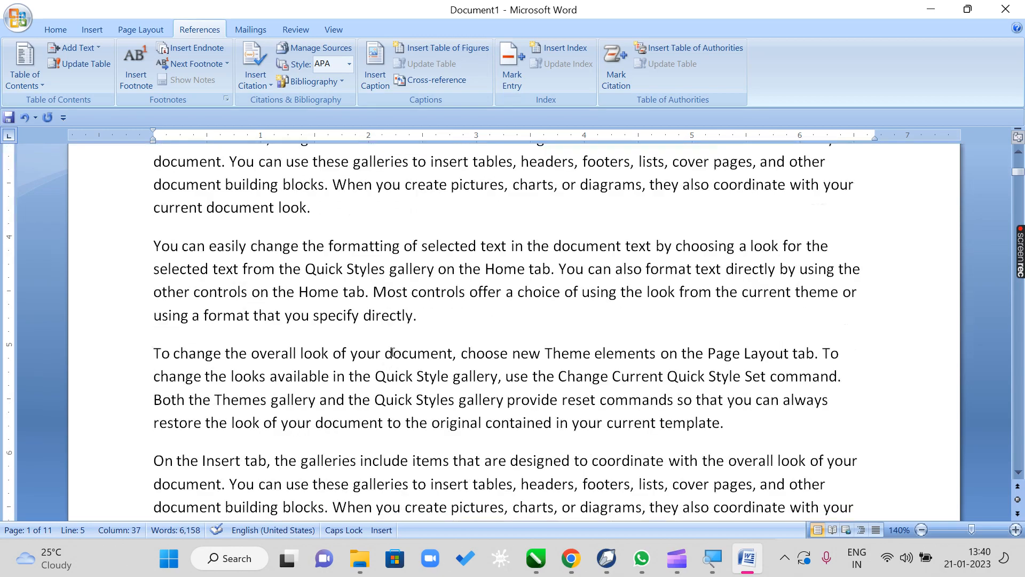
pyautogui.scroll(-1, 392, 350)
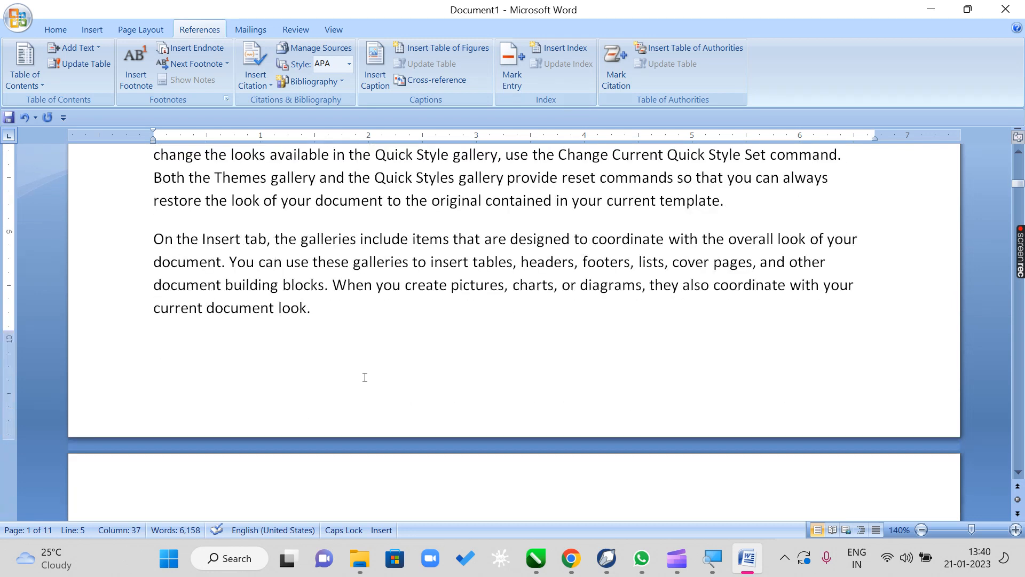
pyautogui.scroll(9, 530, 354)
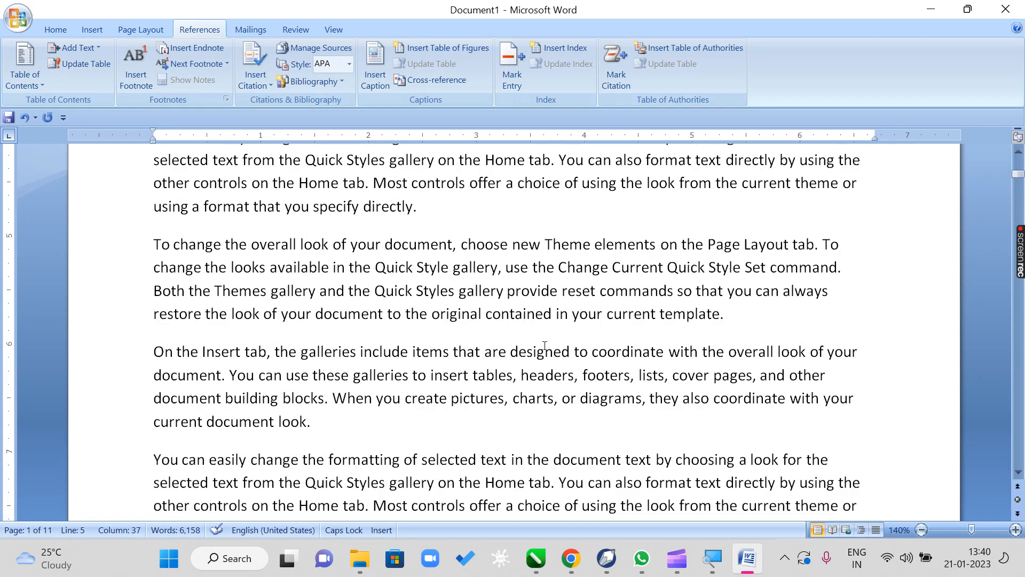
pyautogui.scroll(-6, 545, 345)
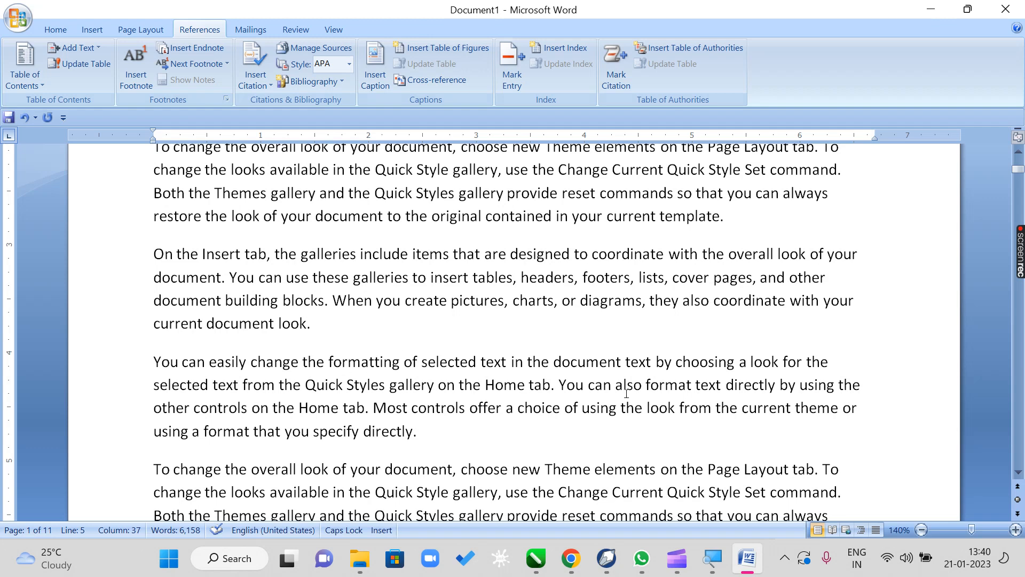
pyautogui.moveTo(646, 383); pyautogui.dragTo(692, 384)
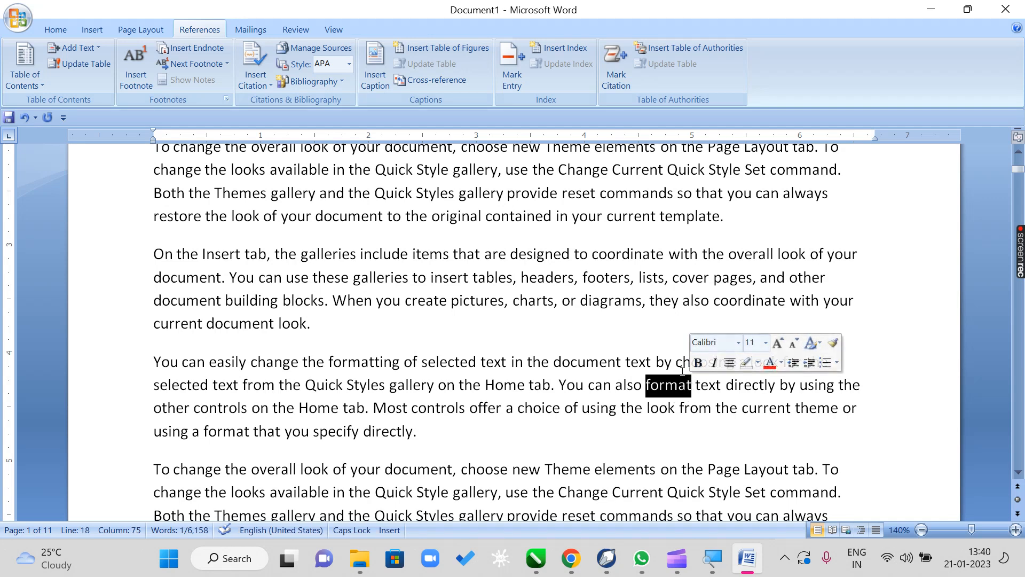
pyautogui.scroll(-9, 667, 381)
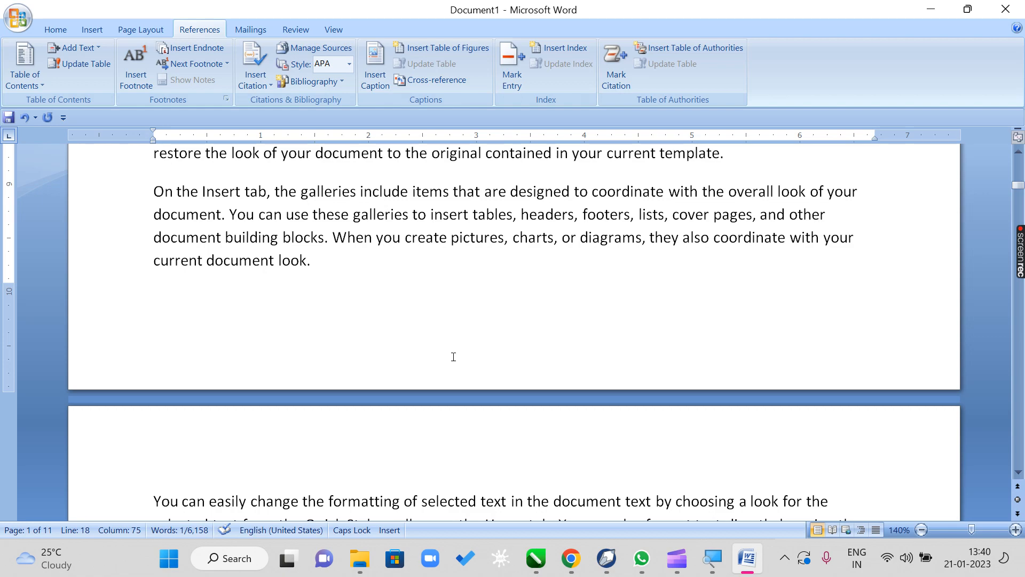
pyautogui.scroll(10, 453, 357)
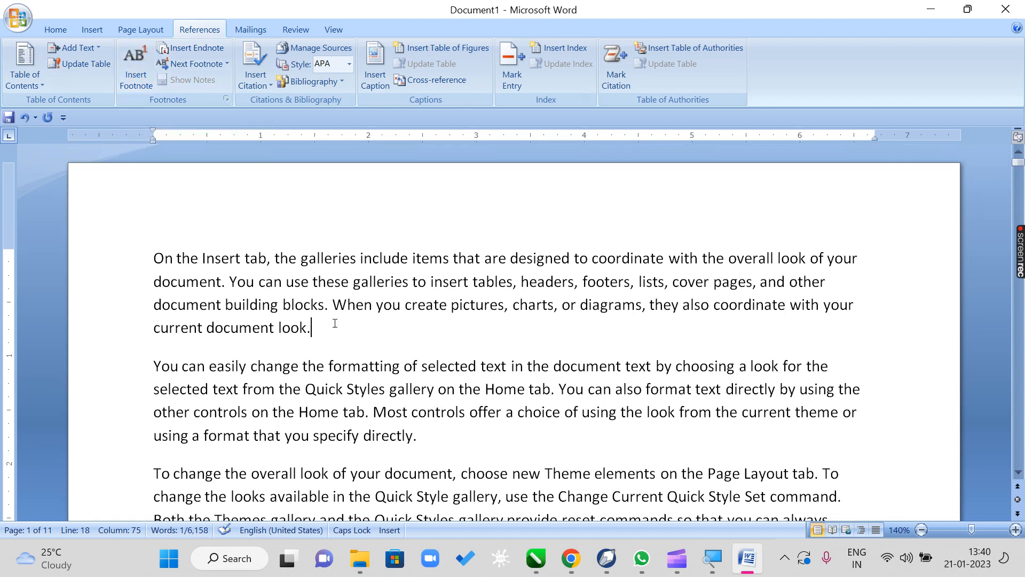
pyautogui.scroll(-9, 335, 323)
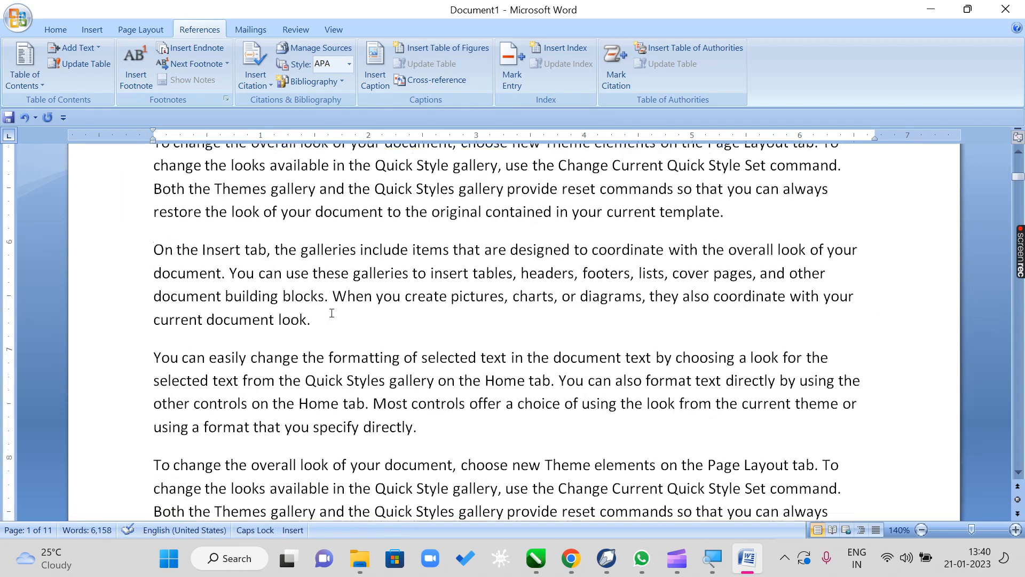
pyautogui.scroll(-6, 331, 313)
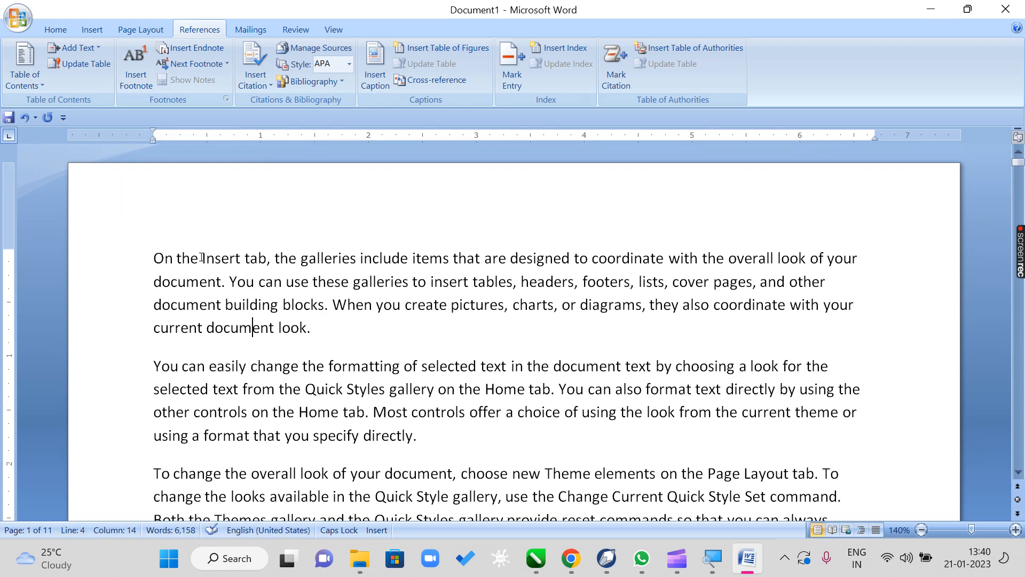
# - Add a footnote to the word "Insert" in the first line reading "PUT IN (KAHIN PAR KOI CHEEZ DALNA)"
pyautogui.moveTo(201, 258); pyautogui.dragTo(241, 262)
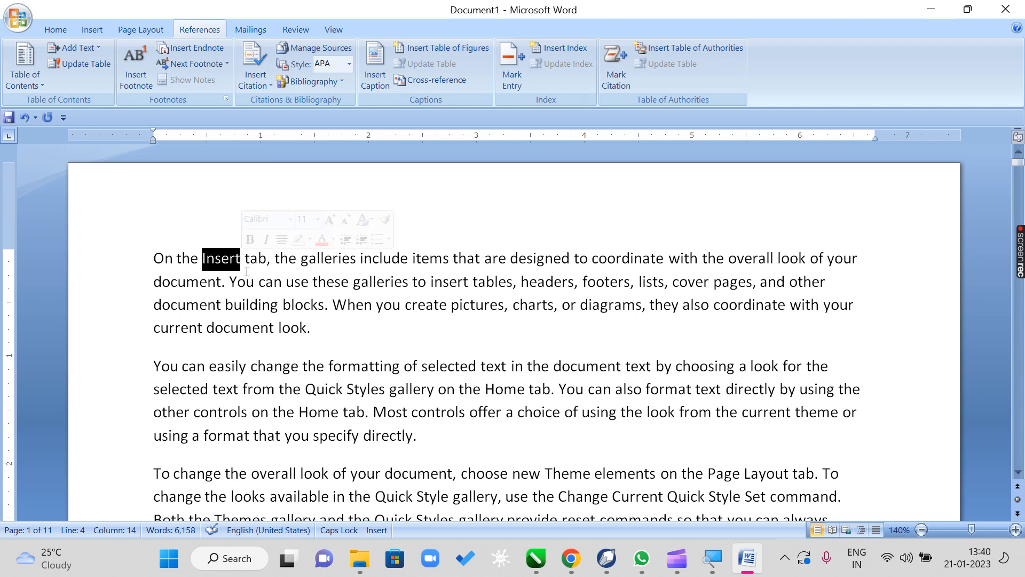
pyautogui.click(137, 87)
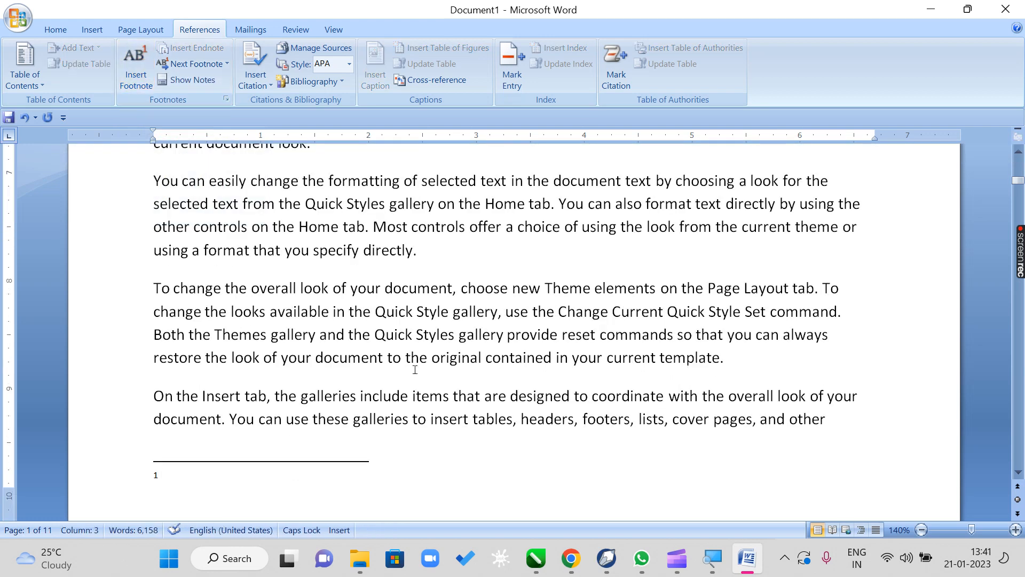
pyautogui.write('PUT IN 9')
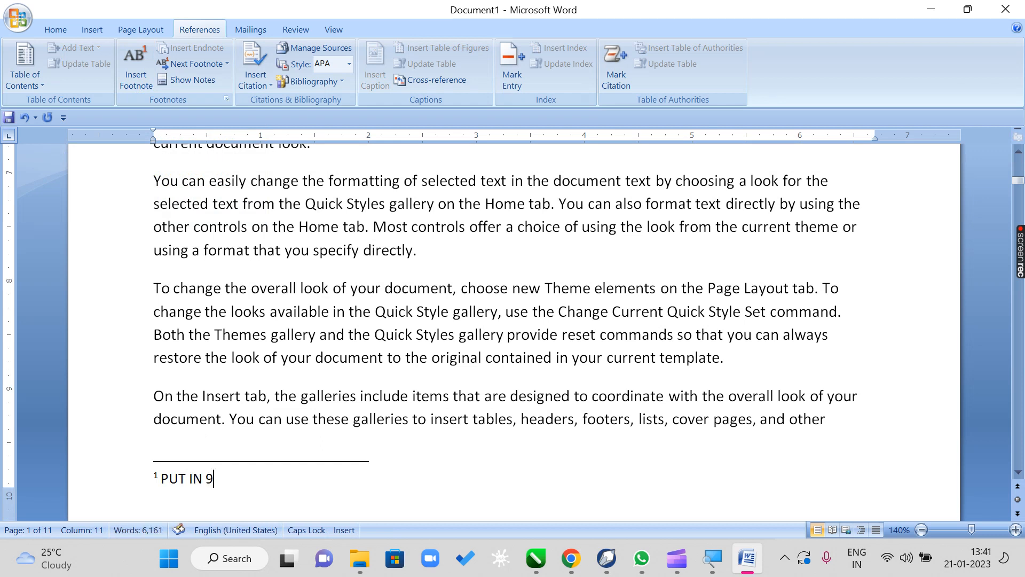
pyautogui.press('BackSpace')
pyautogui.write('(KAHIN PAR K')
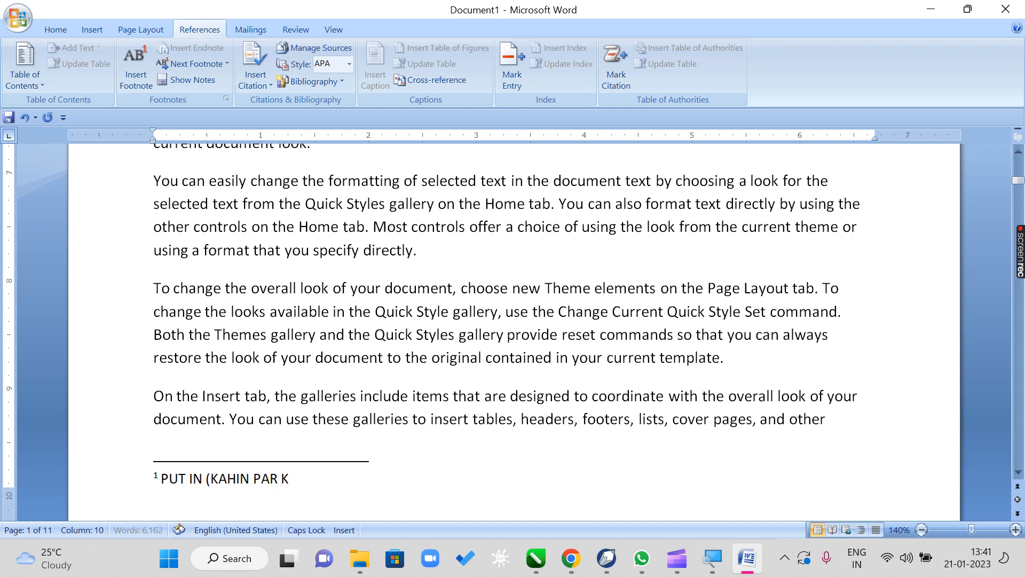
pyautogui.write('OI CHEEZ DALNA)')
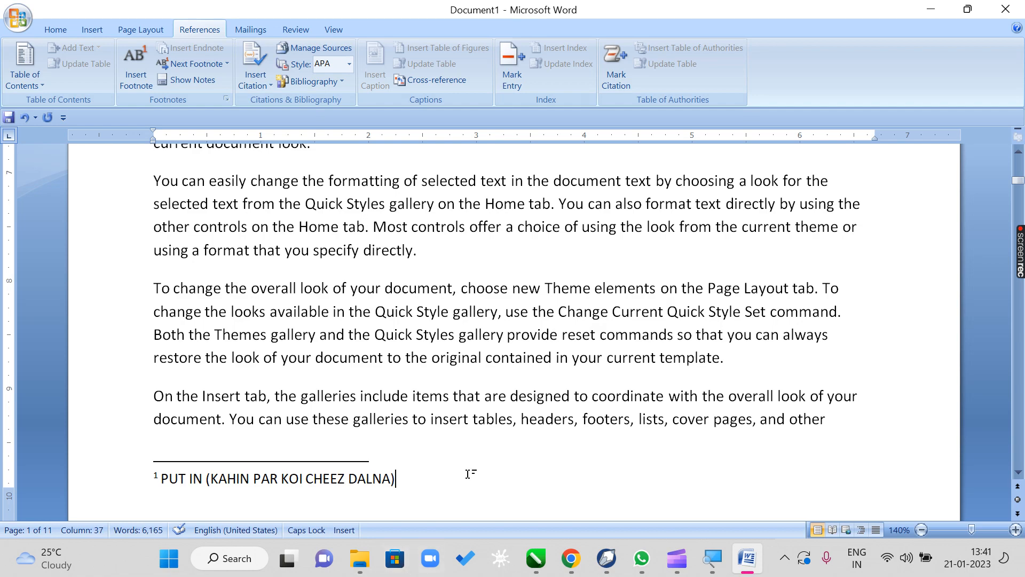
# - Add a footnote to the word "coordinate" in the first line reading "TO MANAGE (PRABANDH KARNA)"
pyautogui.scroll(10, 469, 469)
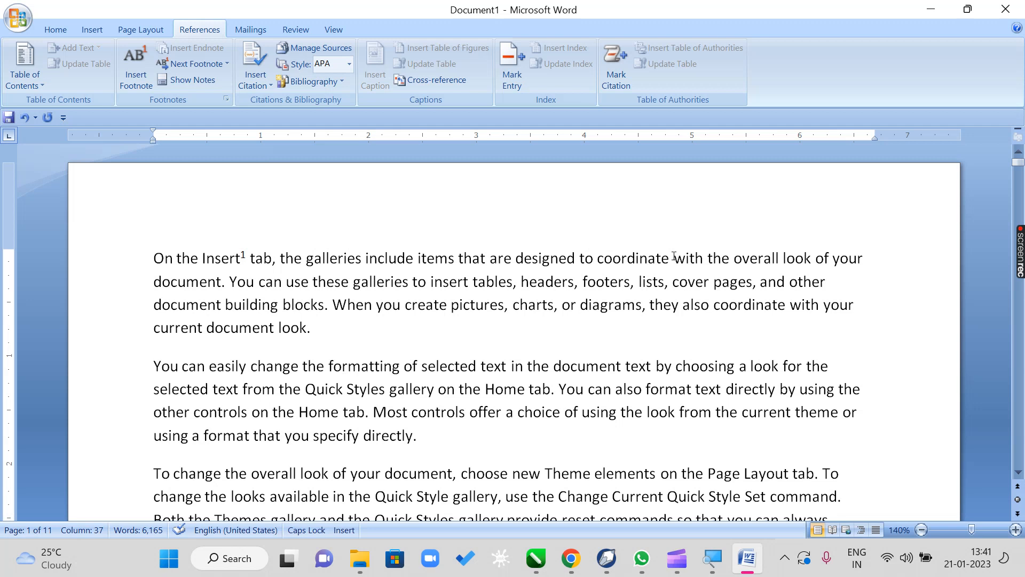
pyautogui.moveTo(668, 258); pyautogui.dragTo(597, 258)
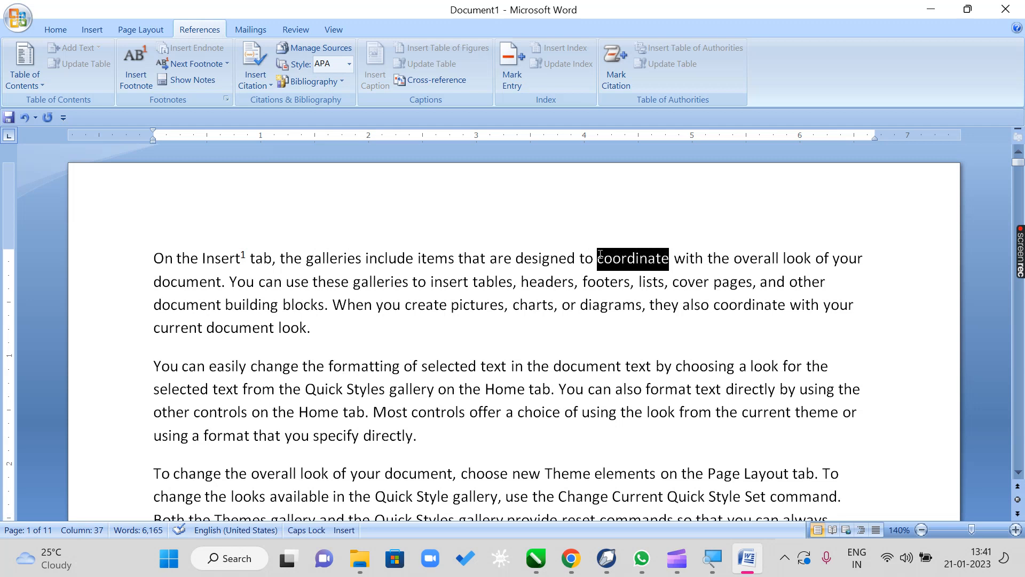
pyautogui.click(697, 436)
pyautogui.moveTo(669, 259); pyautogui.dragTo(597, 261)
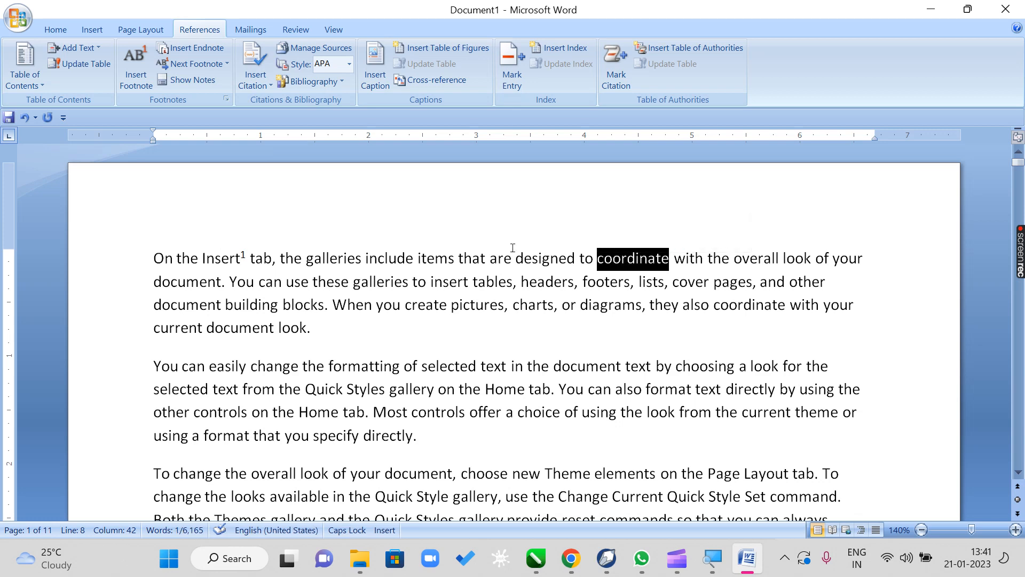
pyautogui.click(125, 87)
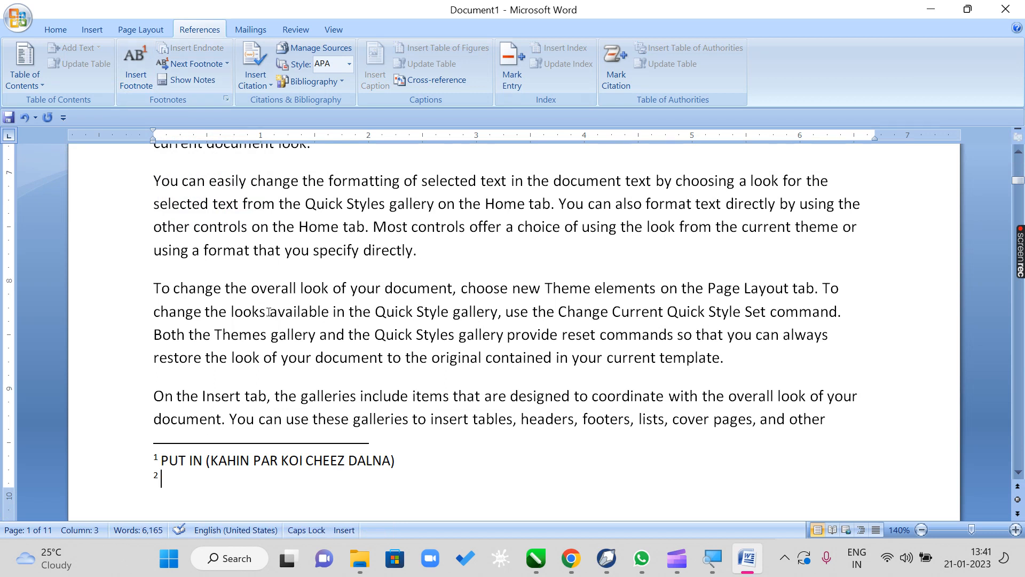
pyautogui.write('TOMAN')
pyautogui.press('BackSpace')
pyautogui.press('BackSpace')
pyautogui.press('BackSpace')
pyautogui.write('A')
pyautogui.press('BackSpace')
pyautogui.write('MAN')
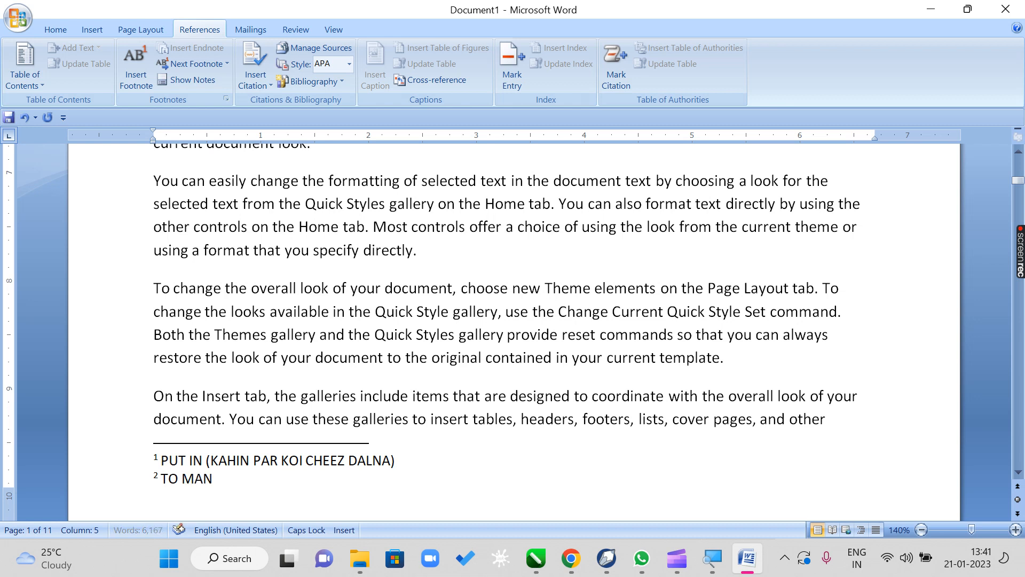
pyautogui.write('AGE (PRABANDH KA')
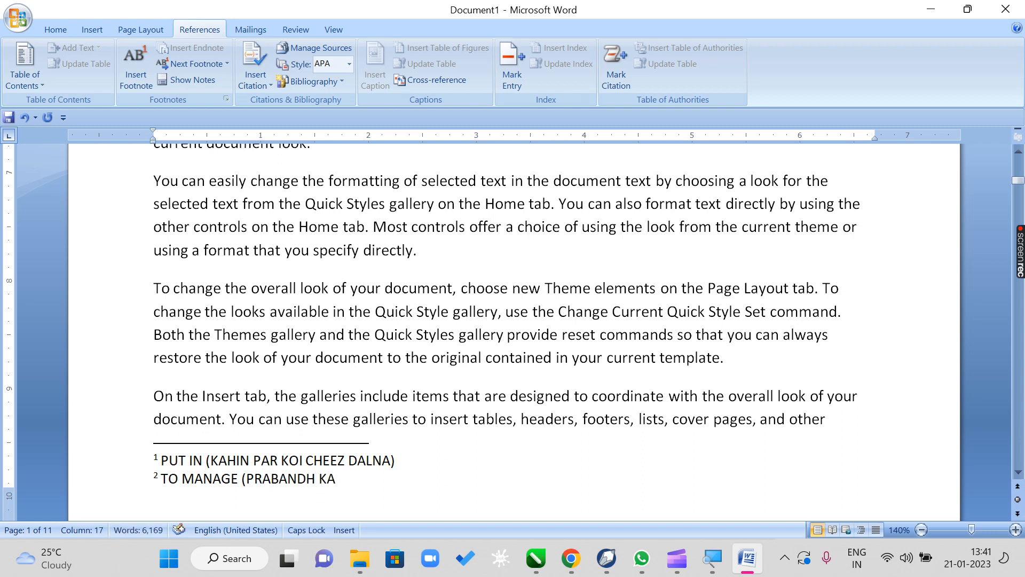
pyautogui.write('RNA)')
# - Add a footnote to the word "create" in the first paragraph reading "MAKE (BANANA)"
pyautogui.scroll(12, 489, 436)
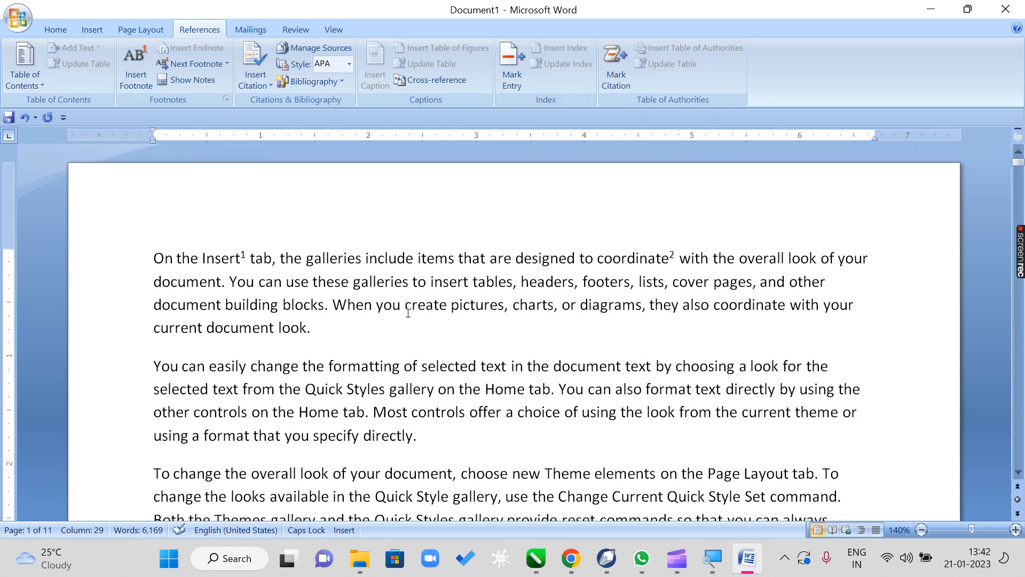
pyautogui.moveTo(405, 307); pyautogui.dragTo(449, 314)
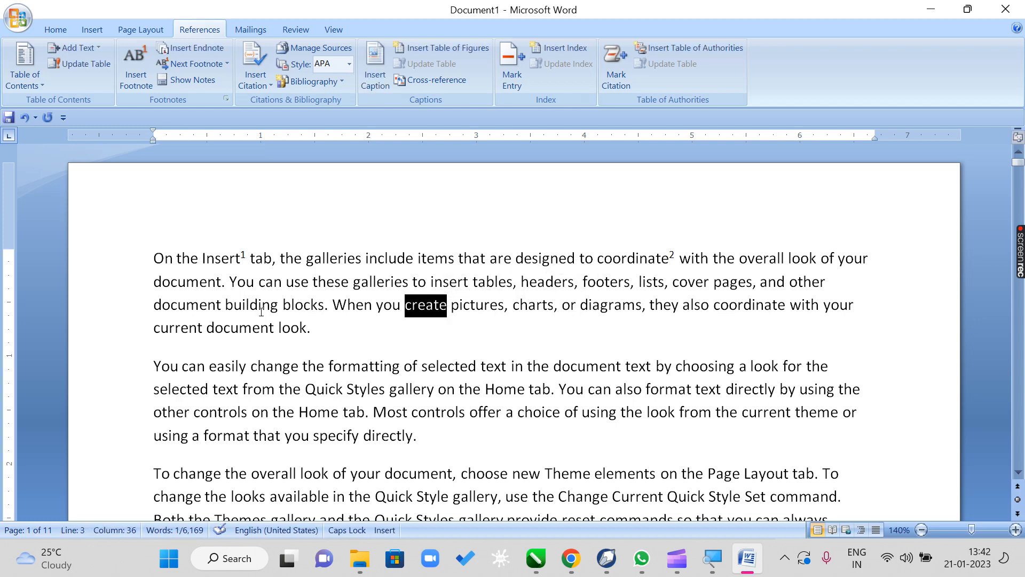
pyautogui.click(130, 71)
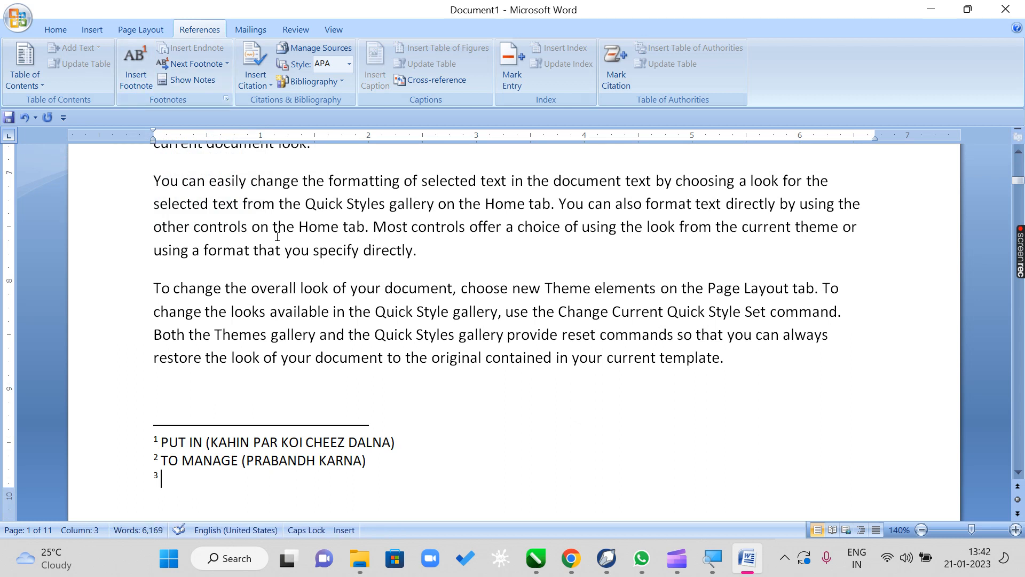
pyautogui.write('MAKE (')
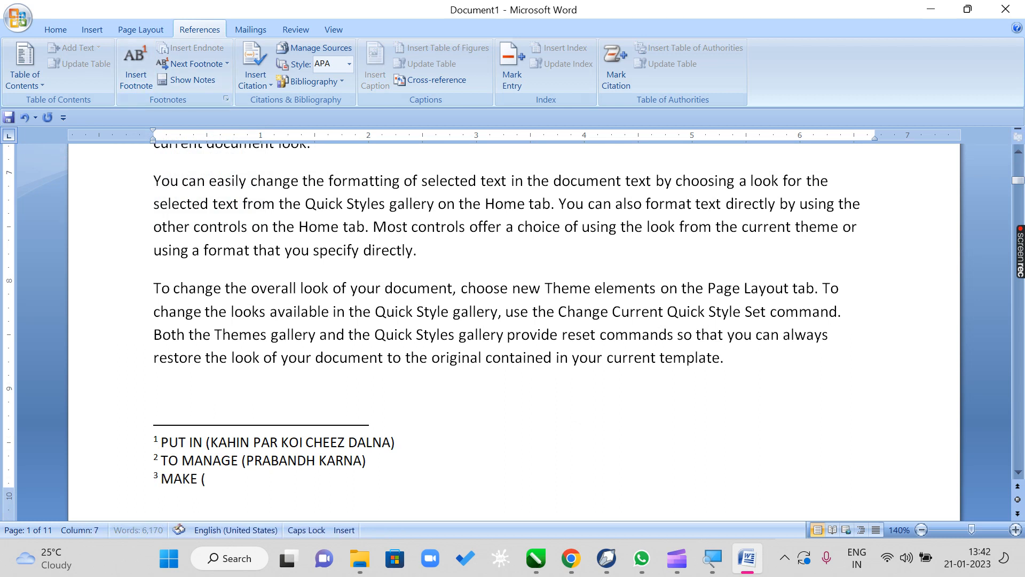
pyautogui.write('BANANA)')
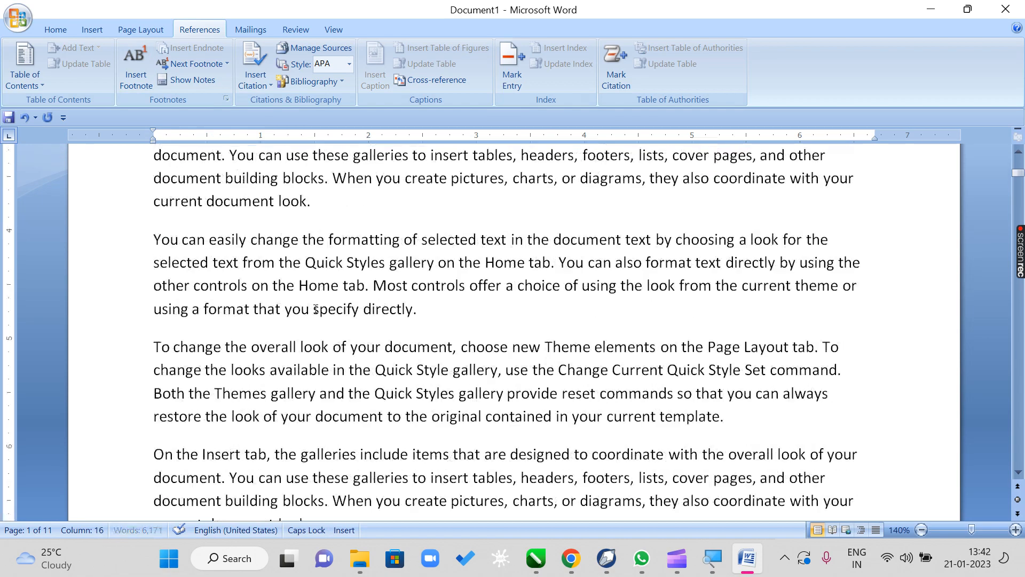
# - Add a footnote to the word "formatting" in the second paragraph reading "TO DECORATE TEXT (DOCUMENT KO SAJANA)"
pyautogui.scroll(4, 317, 309)
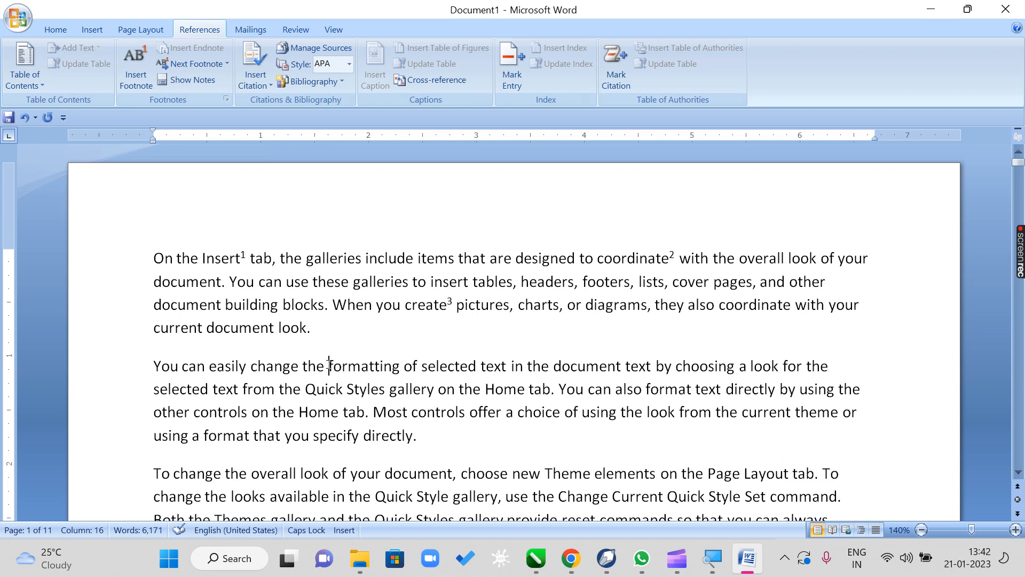
pyautogui.moveTo(329, 366); pyautogui.dragTo(400, 367)
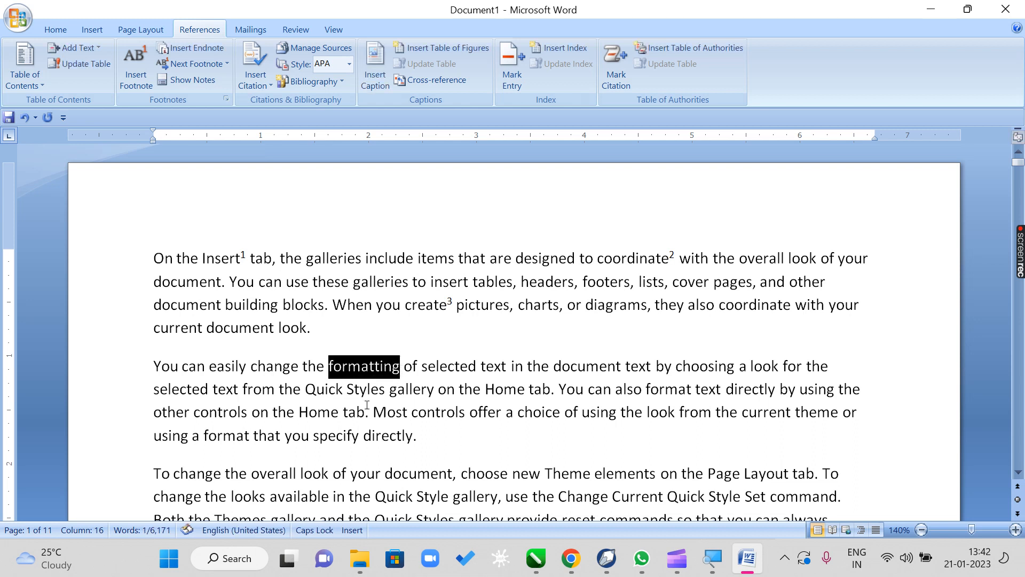
pyautogui.click(140, 87)
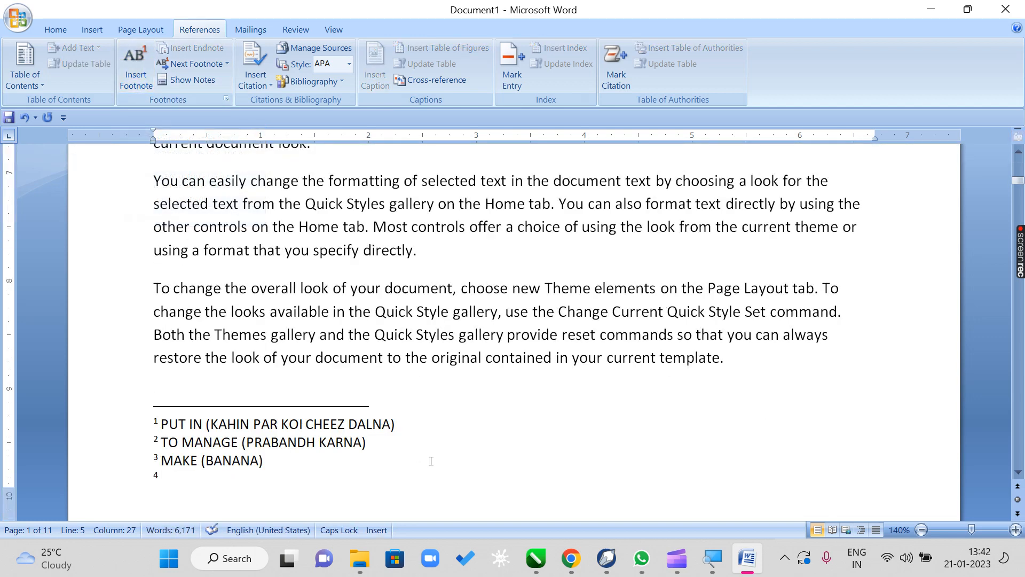
pyautogui.write('DE')
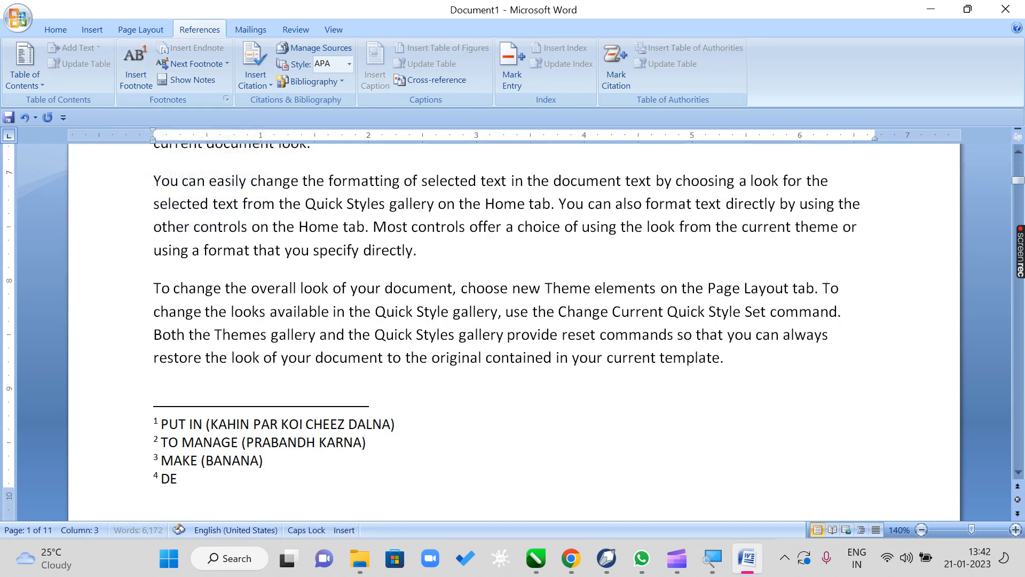
pyautogui.press('BackSpace')
pyautogui.press('BackSpace')
pyautogui.write('TO DECORATE TEXT')
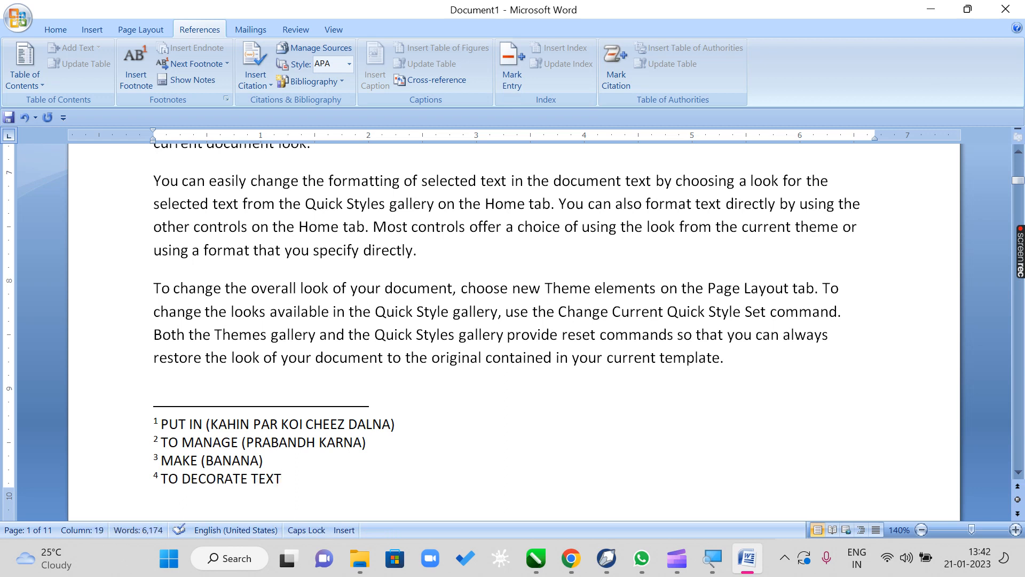
pyautogui.write(' (DOCUMNE')
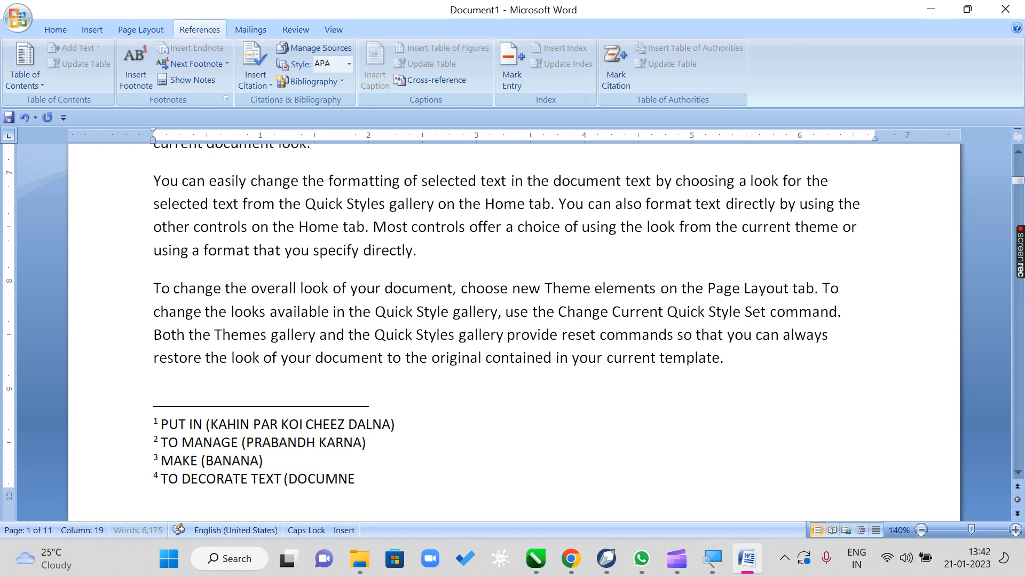
pyautogui.press('BackSpace')
pyautogui.press('BackSpace')
pyautogui.write('ENT KO SAJA')
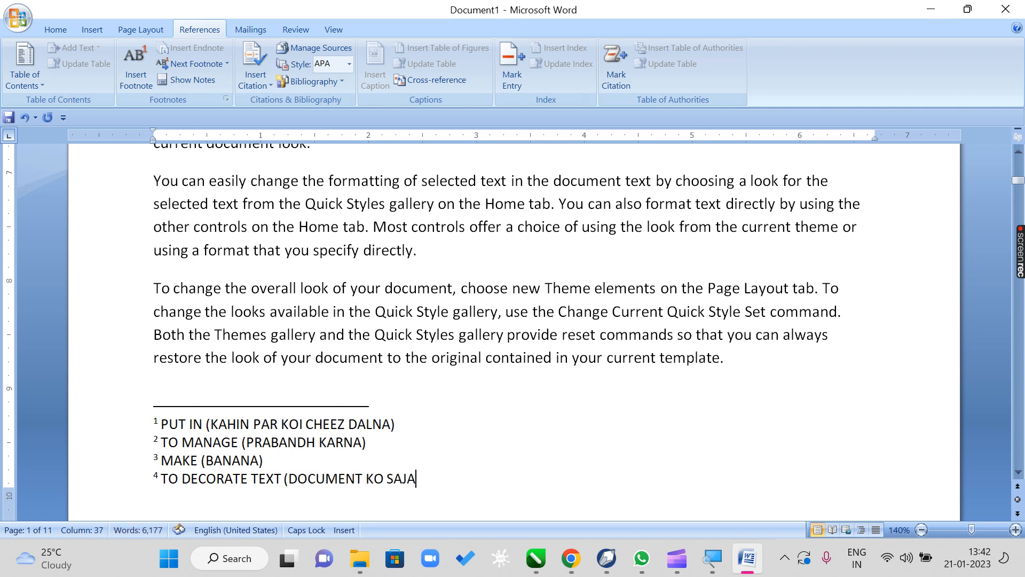
pyautogui.write('NA)')
# - Add a footnote to the word "Quick" in the third paragraph's second line reading "RAPID (JALDI)"
pyautogui.scroll(8, 401, 334)
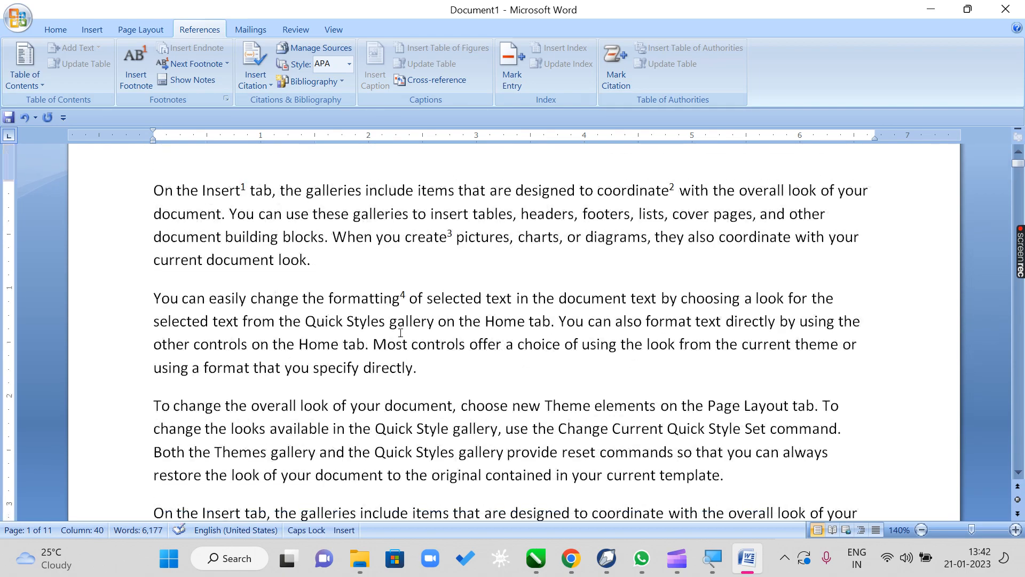
pyautogui.scroll(-2, 400, 333)
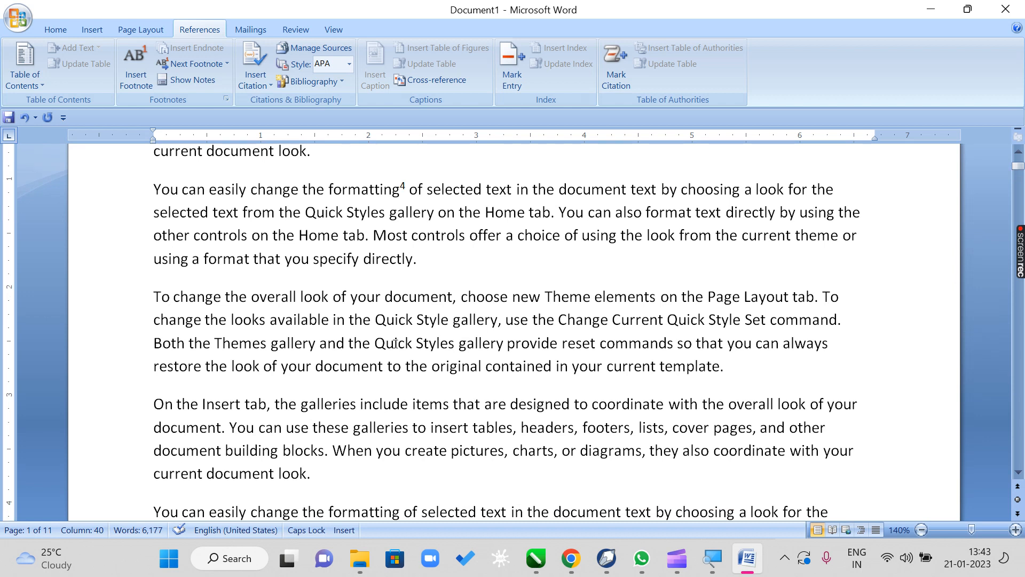
pyautogui.moveTo(375, 319); pyautogui.dragTo(415, 321)
pyautogui.click(411, 367)
pyautogui.click(417, 344)
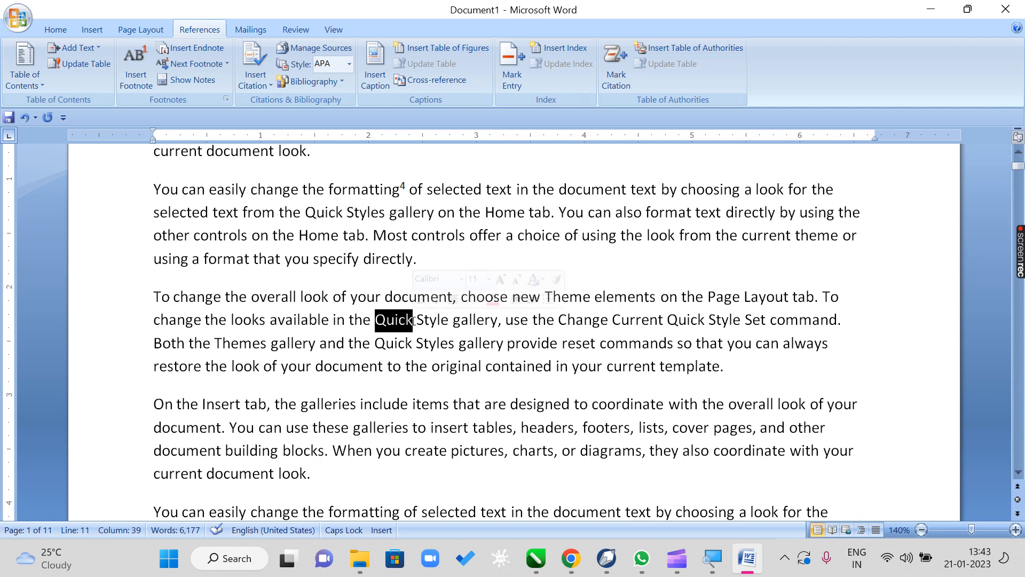
pyautogui.click(125, 89)
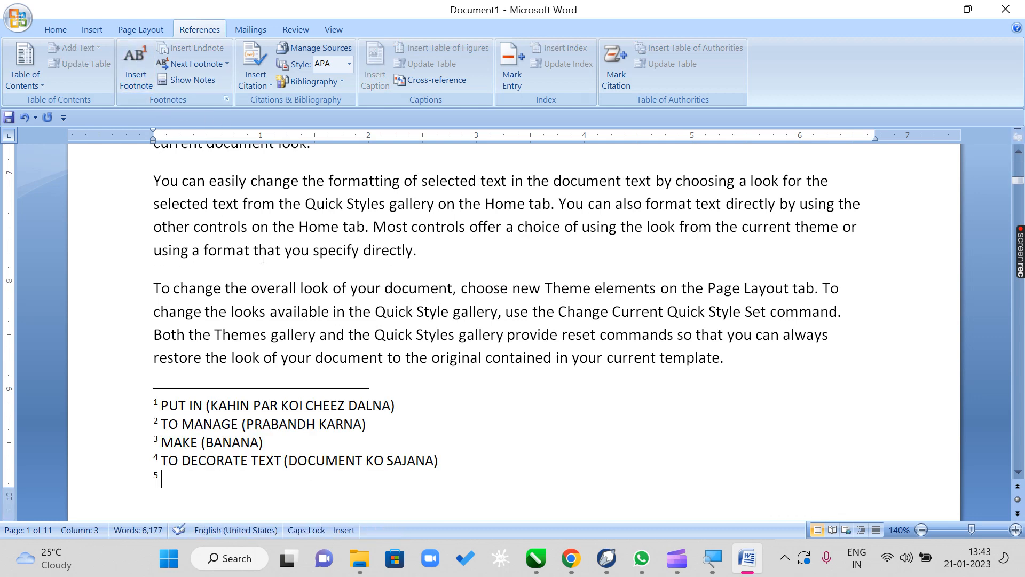
pyautogui.write('RAPID')
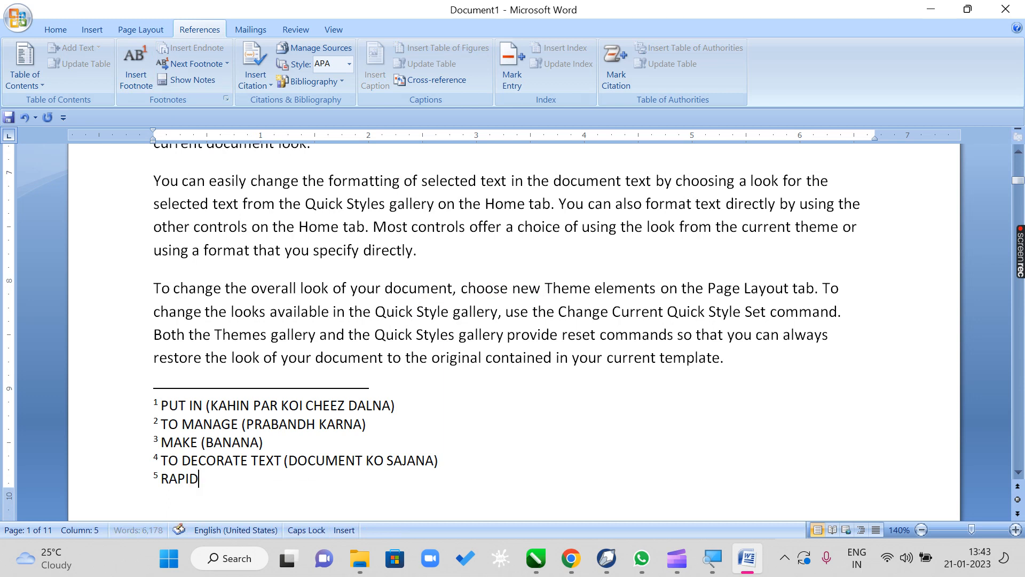
pyautogui.write(' 9')
pyautogui.press('BackSpace')
pyautogui.write('(JALDI)')
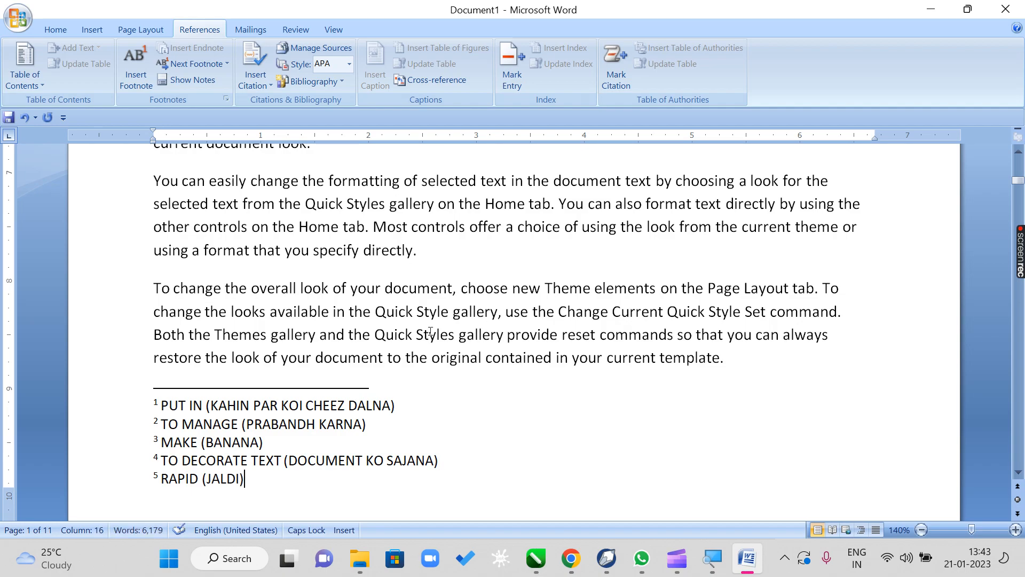
# - Compare the numbered footnote marks in the first page's text with their notes at the foot of the page
pyautogui.scroll(3, 431, 331)
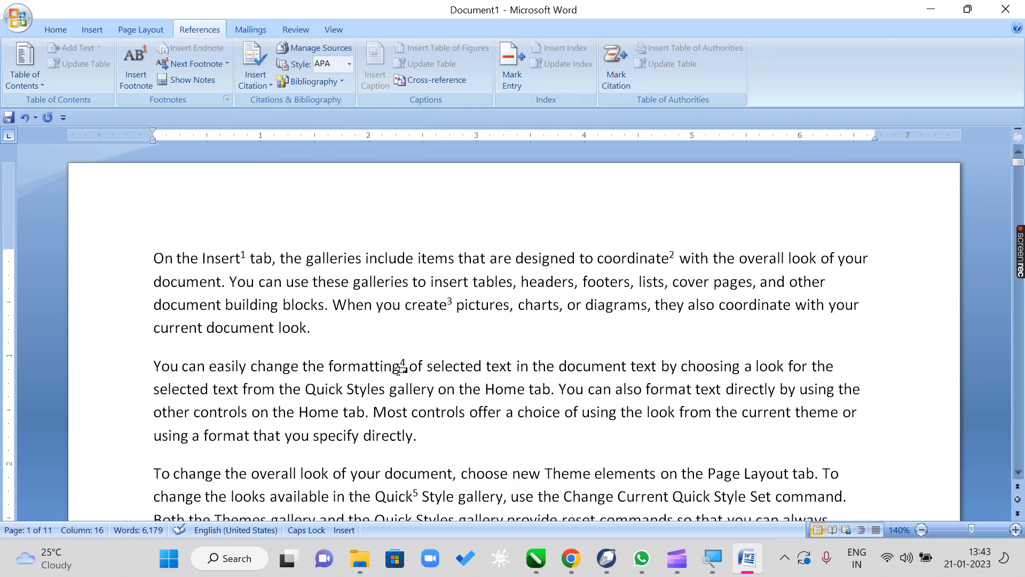
pyautogui.moveTo(402, 369)
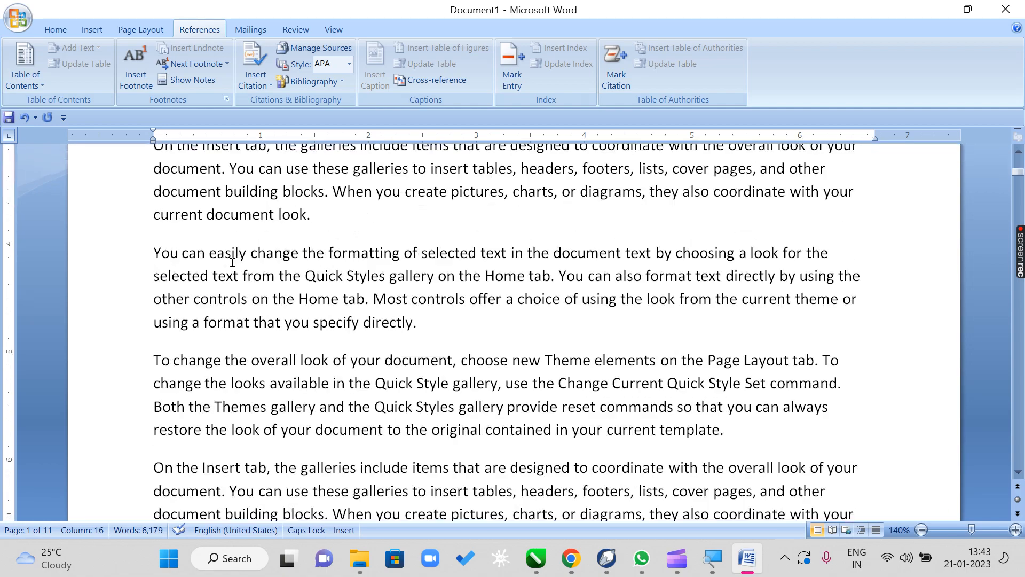
pyautogui.scroll(-3, 232, 261)
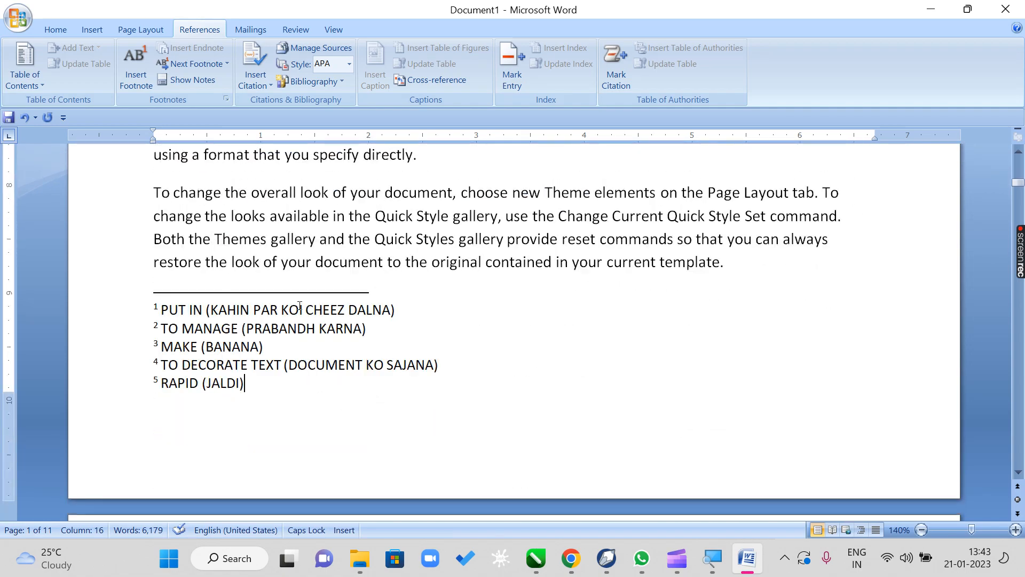
pyautogui.scroll(5, 377, 306)
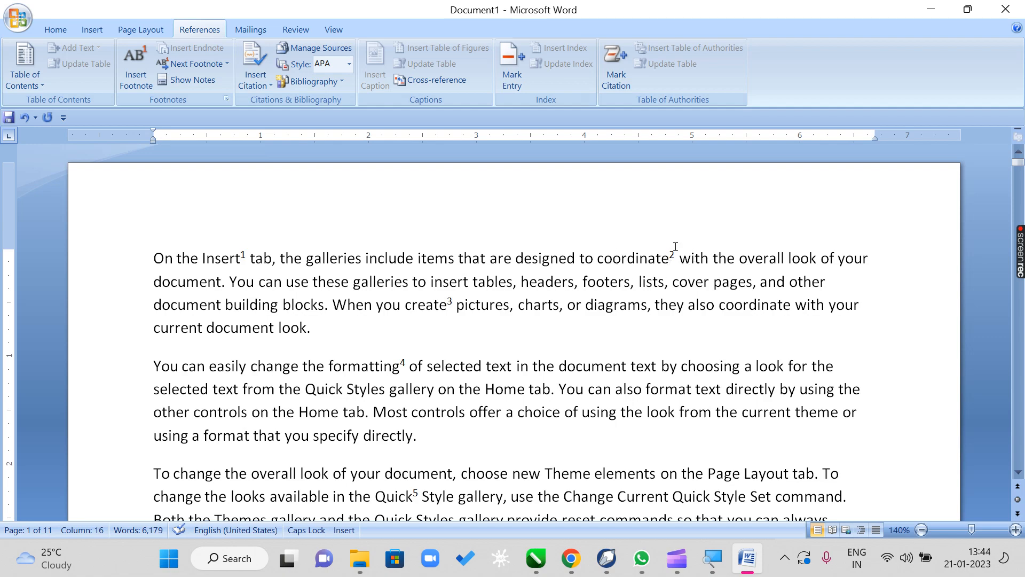
pyautogui.scroll(-5, 478, 289)
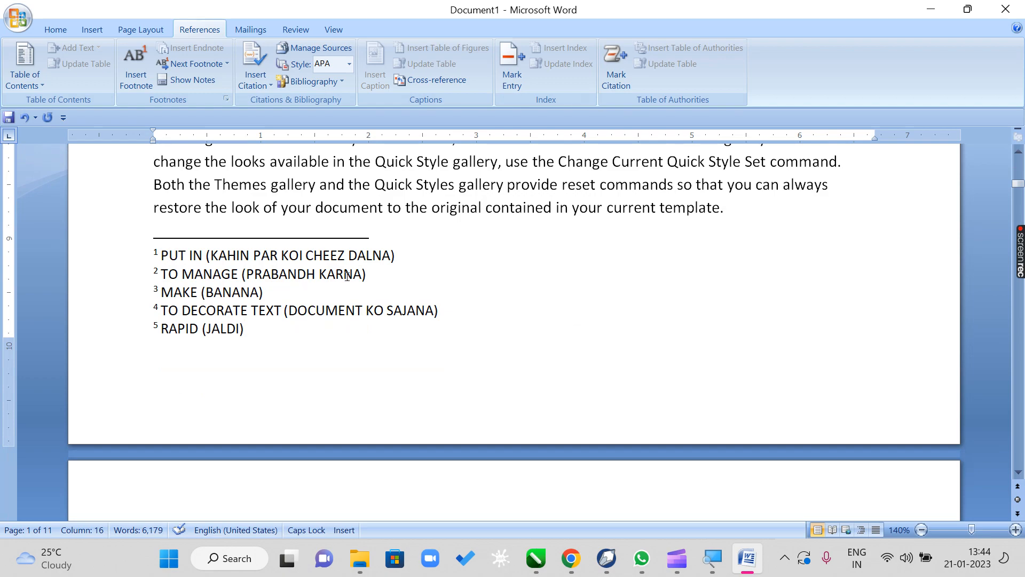
pyautogui.scroll(5, 531, 283)
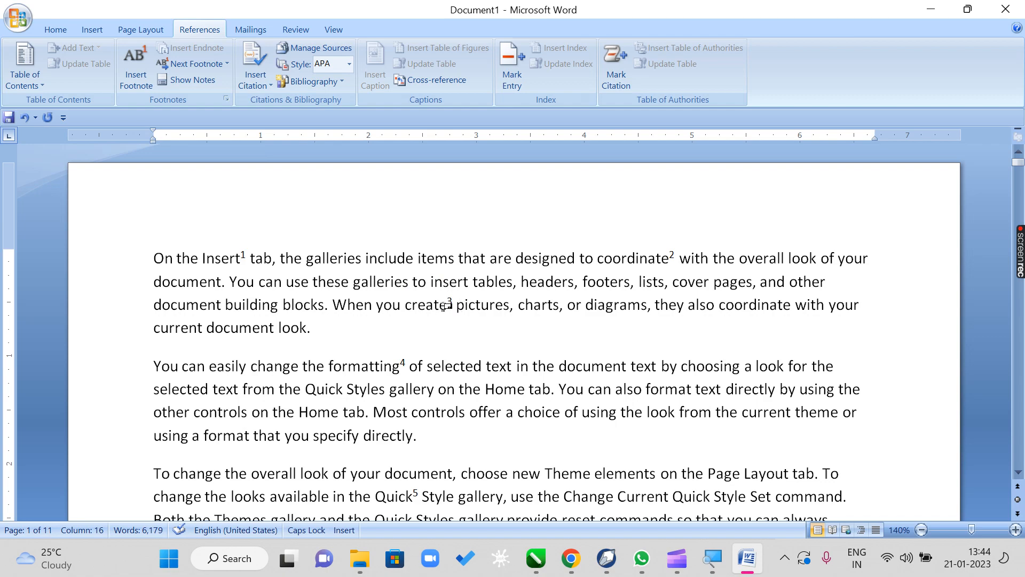
pyautogui.scroll(-10, 446, 305)
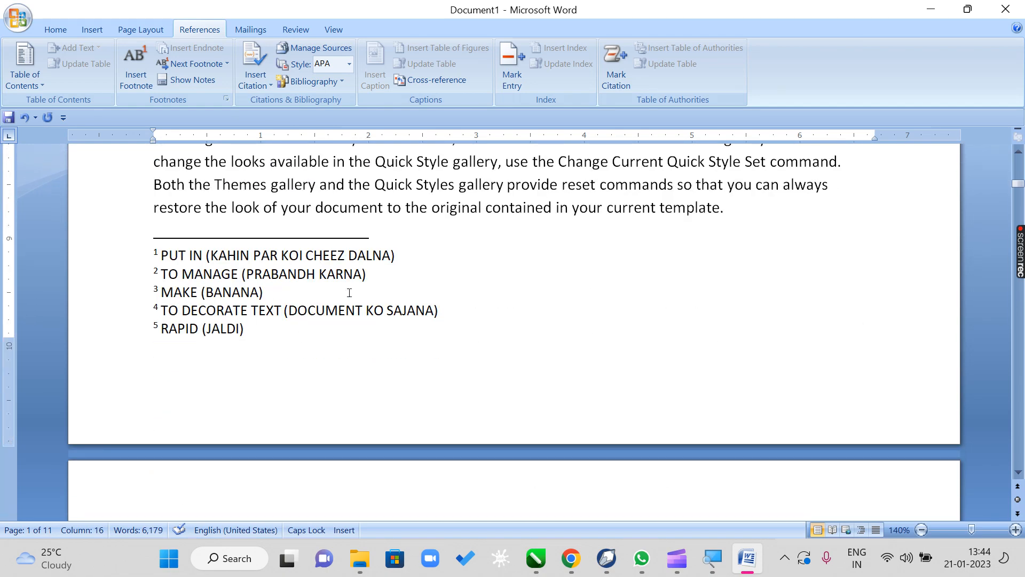
pyautogui.scroll(10, 349, 293)
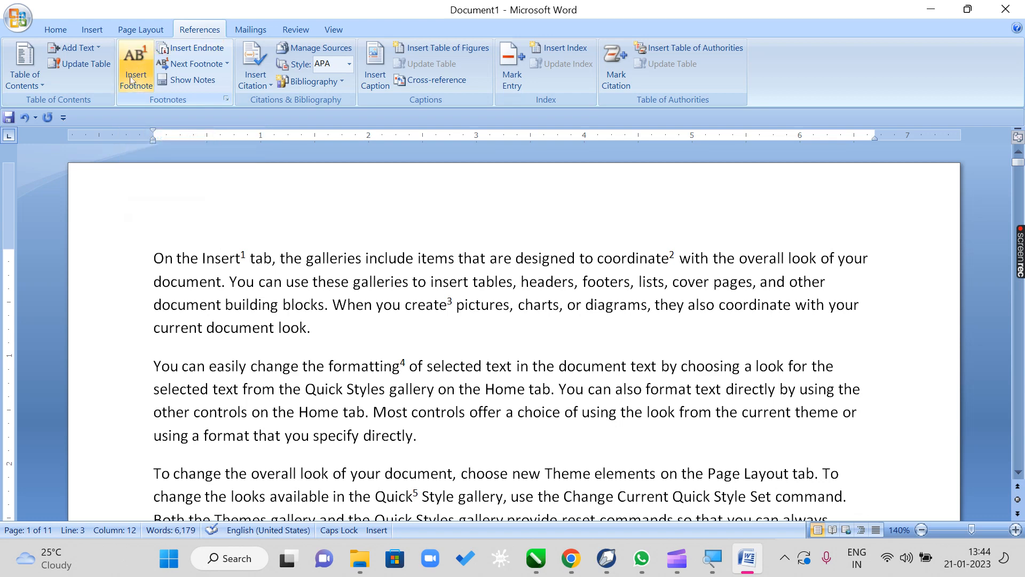
pyautogui.click(285, 309)
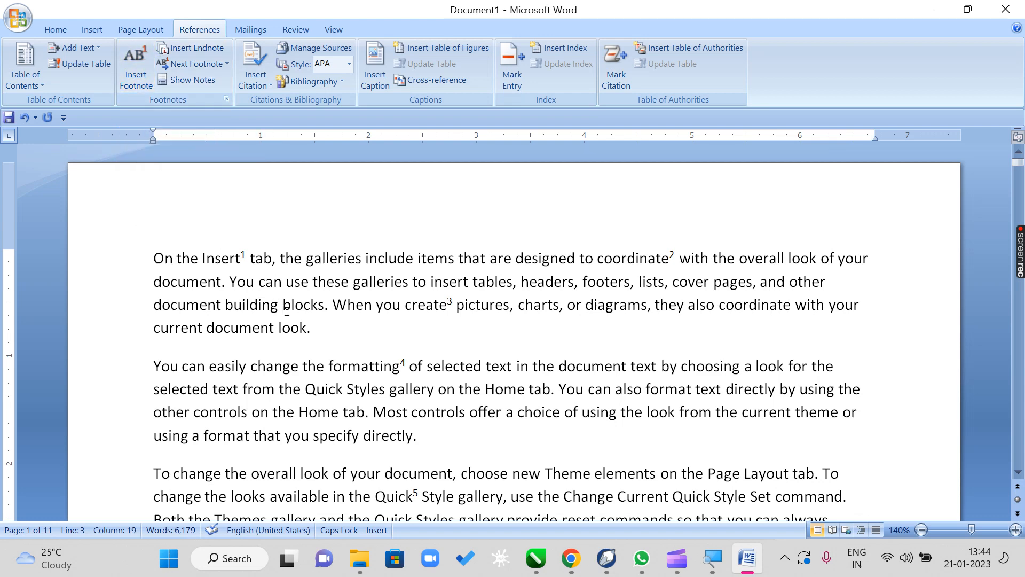
pyautogui.scroll(-5, 287, 311)
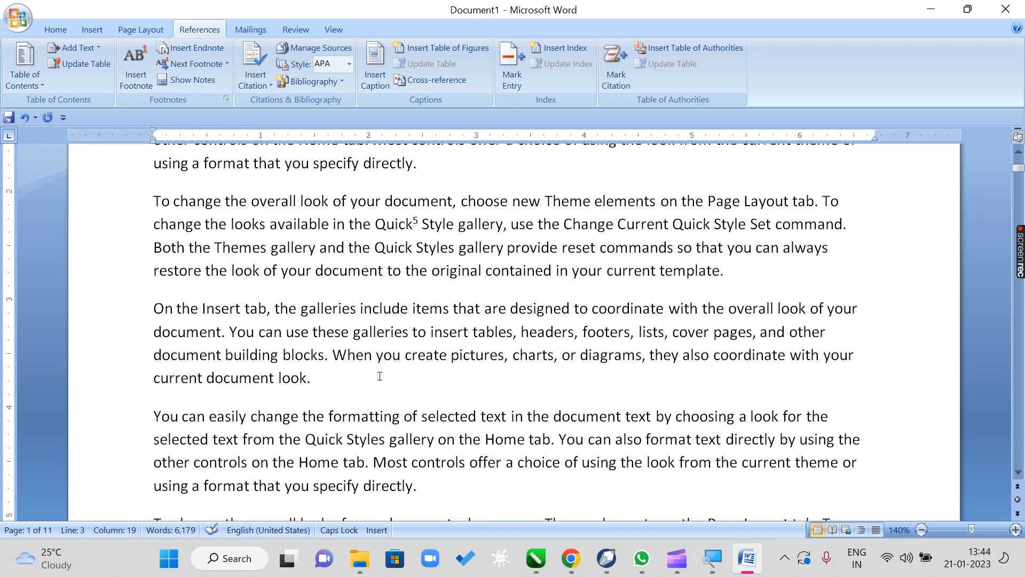
pyautogui.moveTo(301, 309); pyautogui.dragTo(357, 310)
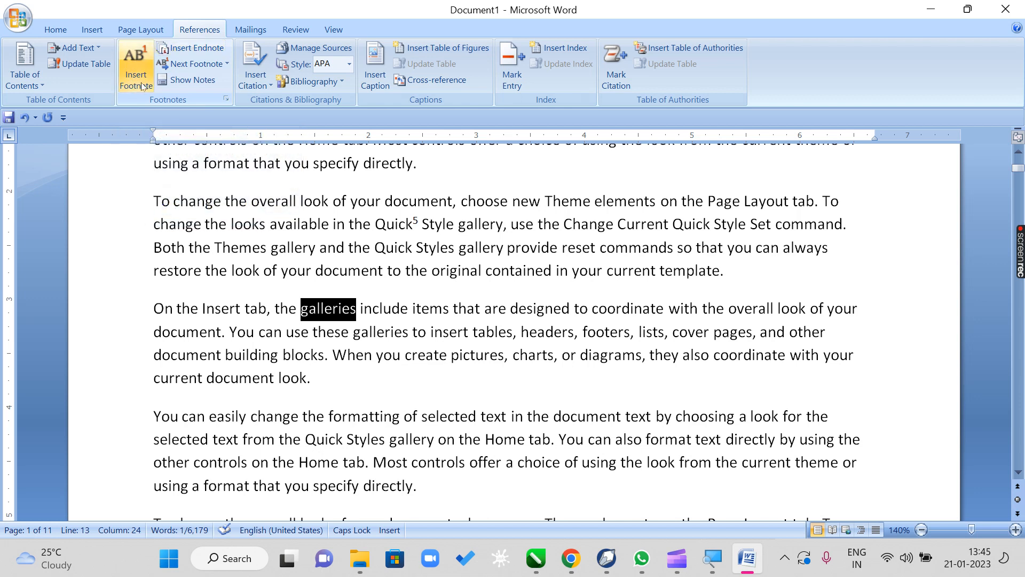
pyautogui.click(231, 224)
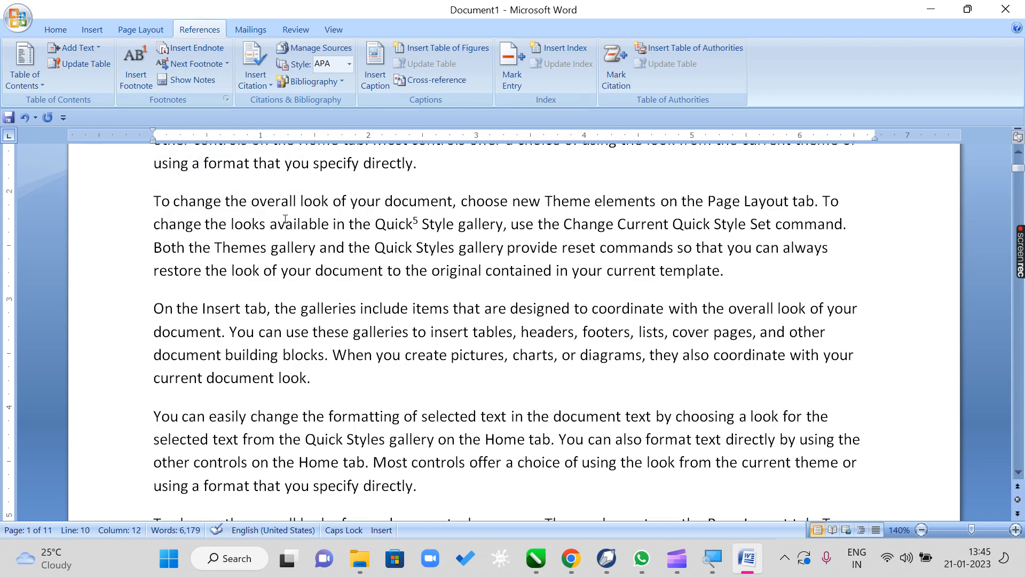
# - Look through the document from the first page's footnotes down to the foot of the third page
pyautogui.scroll(-5, 302, 224)
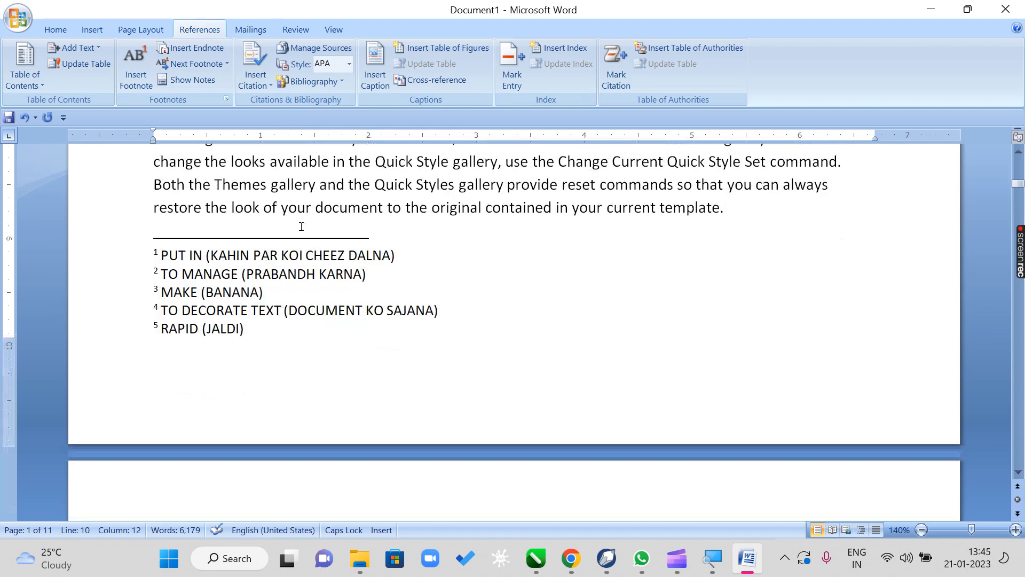
pyautogui.scroll(3, 257, 301)
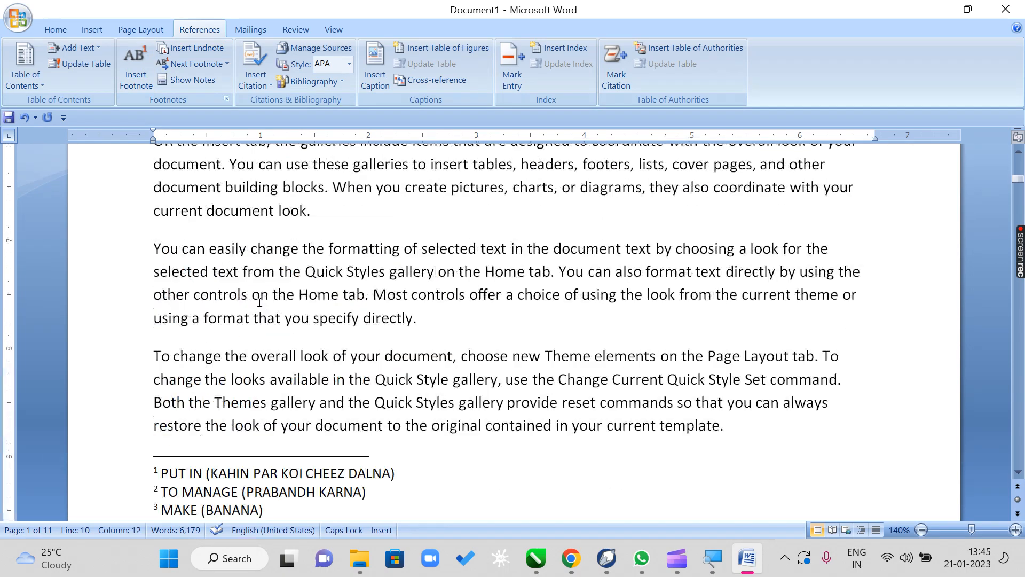
pyautogui.scroll(-1, 270, 278)
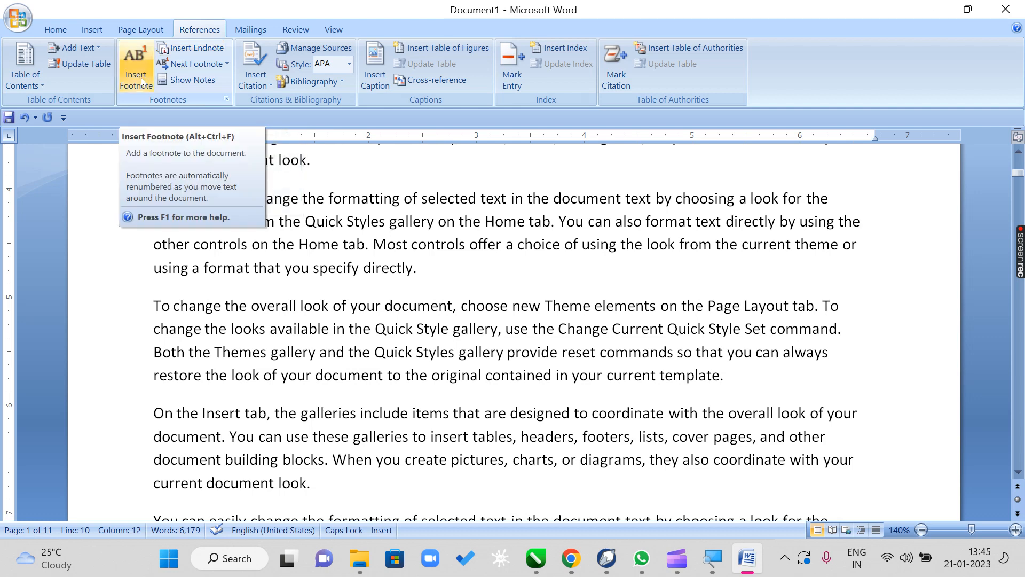
pyautogui.scroll(-5, 495, 263)
pyautogui.moveTo(389, 220); pyautogui.dragTo(473, 244)
pyautogui.scroll(-2, 466, 252)
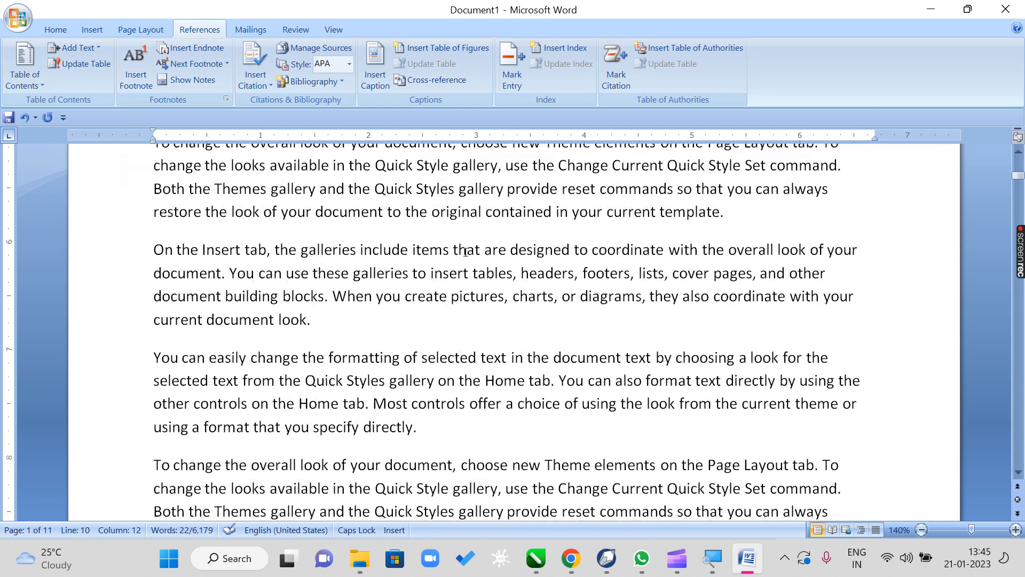
pyautogui.scroll(-3, 459, 249)
pyautogui.click(326, 205)
pyautogui.scroll(-5, 327, 206)
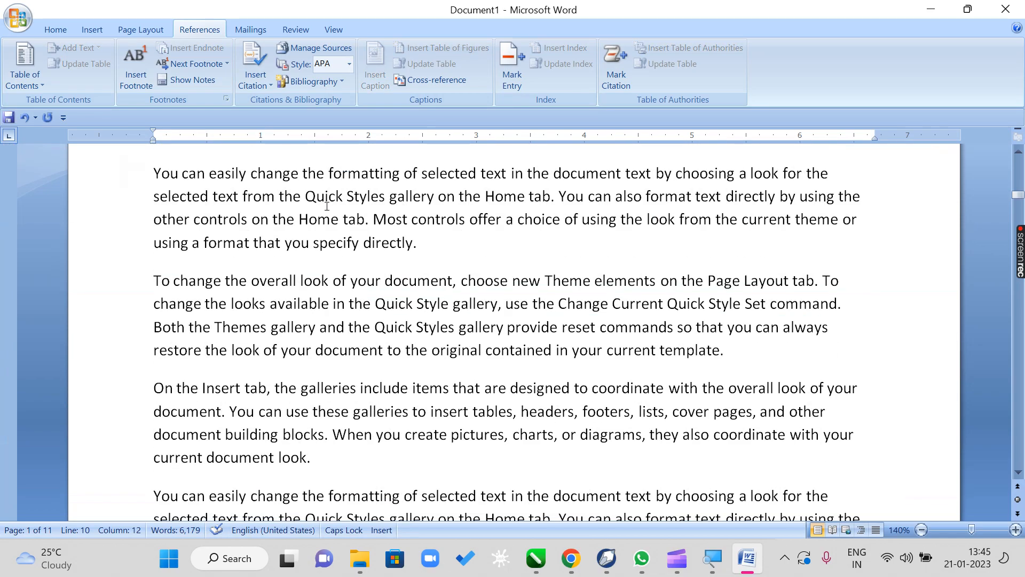
pyautogui.moveTo(327, 207); pyautogui.dragTo(399, 252)
pyautogui.scroll(-5, 399, 252)
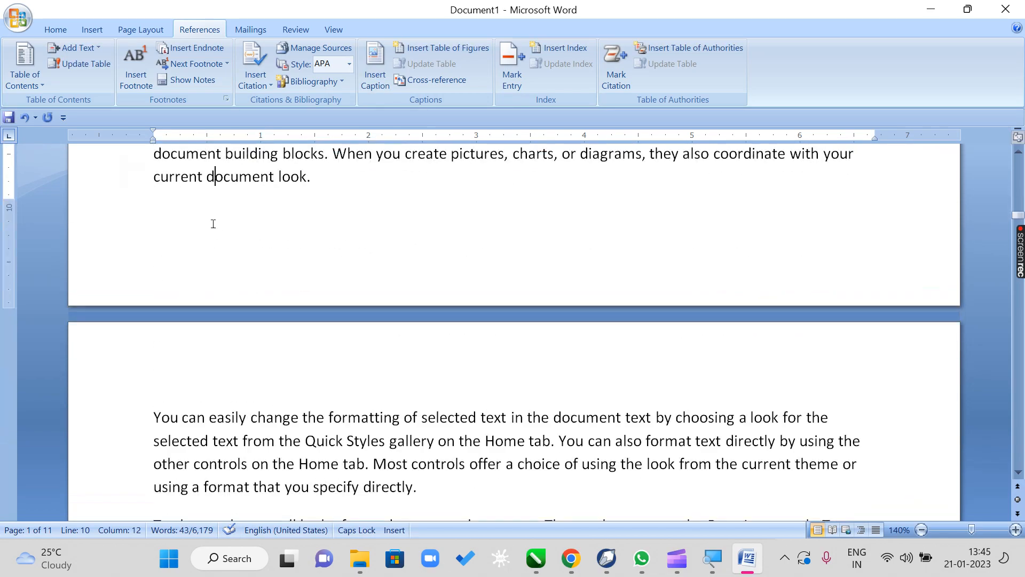
pyautogui.scroll(-10, 213, 224)
pyautogui.moveTo(320, 254); pyautogui.dragTo(415, 324)
pyautogui.scroll(-7, 411, 323)
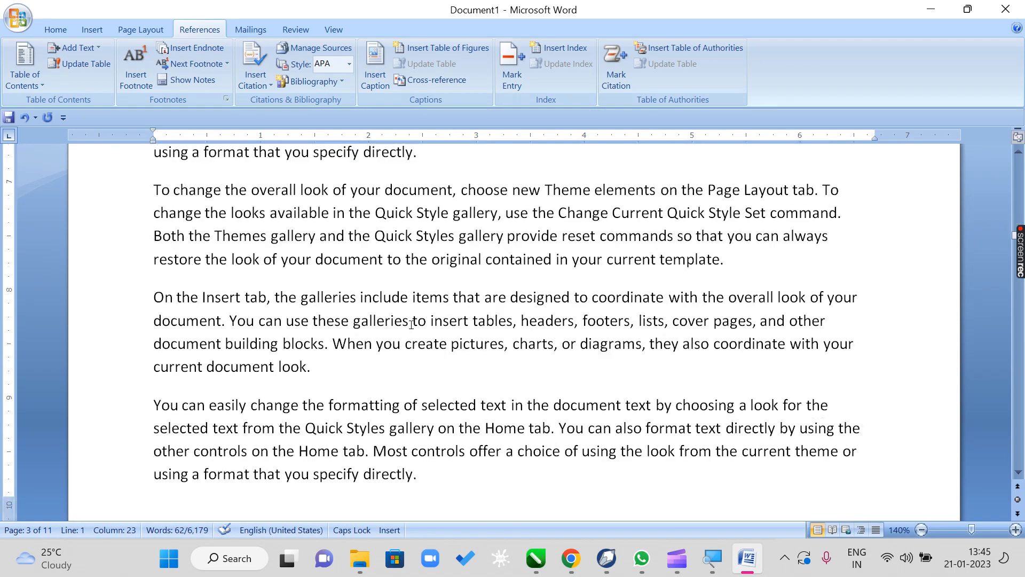
pyautogui.scroll(-3, 411, 324)
pyautogui.click(217, 308)
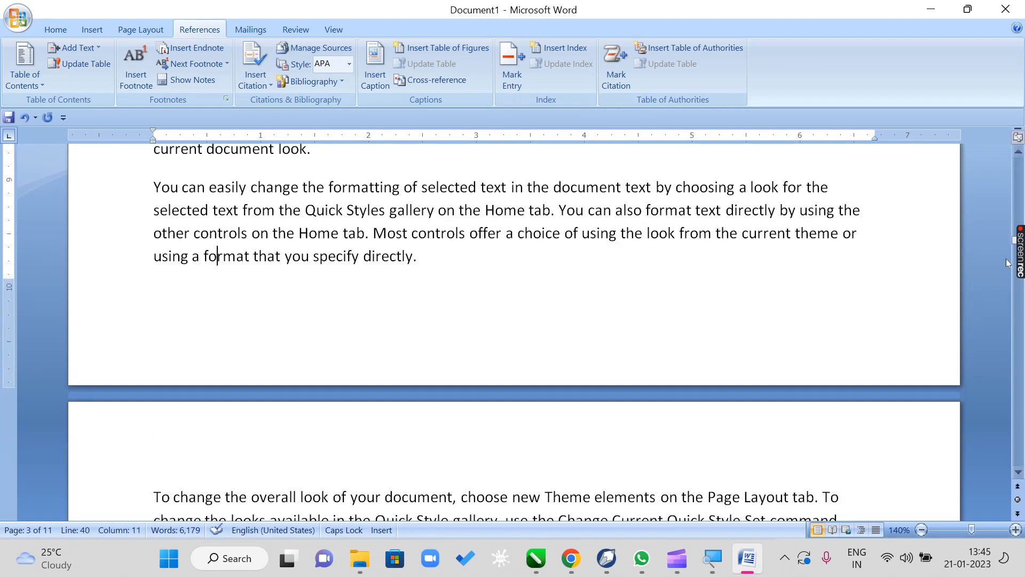
# - Insert an endnote at the word "galleries" in the first line of the first page's fourth paragraph
pyautogui.click(1017, 188)
pyautogui.click(1017, 188)
pyautogui.click(1018, 188)
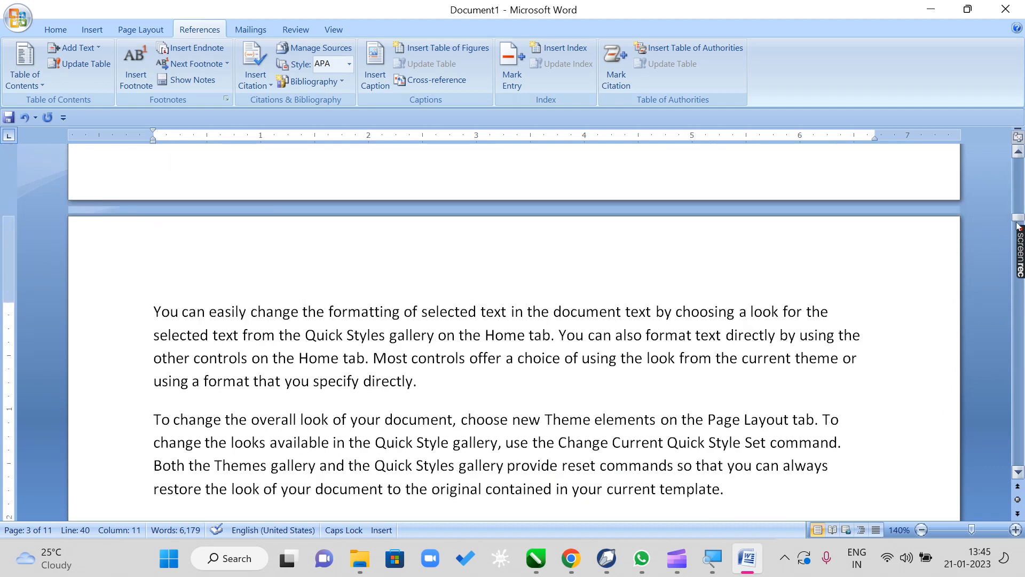
pyautogui.moveTo(1017, 224); pyautogui.dragTo(1018, 162)
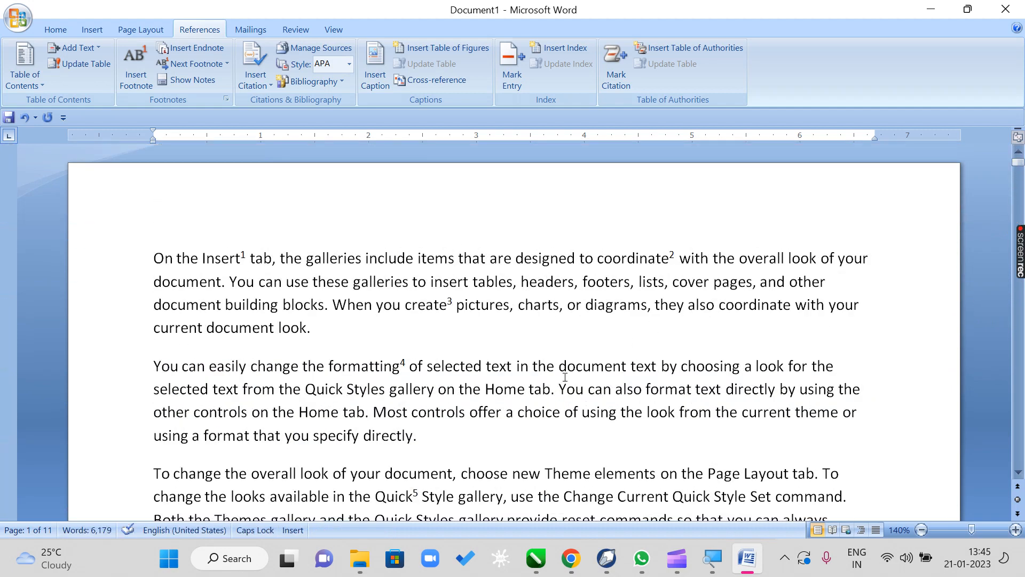
pyautogui.moveTo(566, 374); pyautogui.dragTo(621, 371)
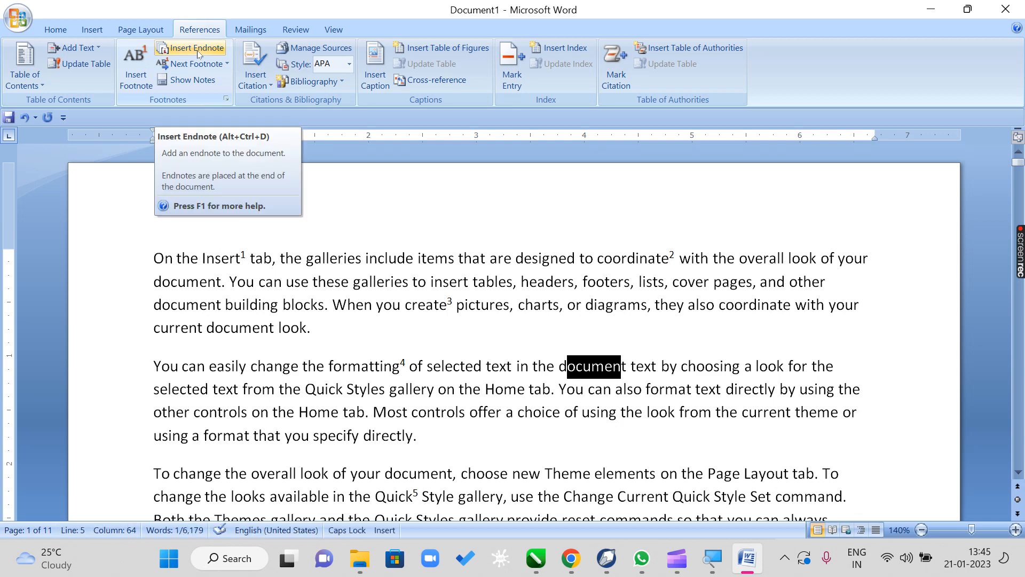
pyautogui.click(414, 358)
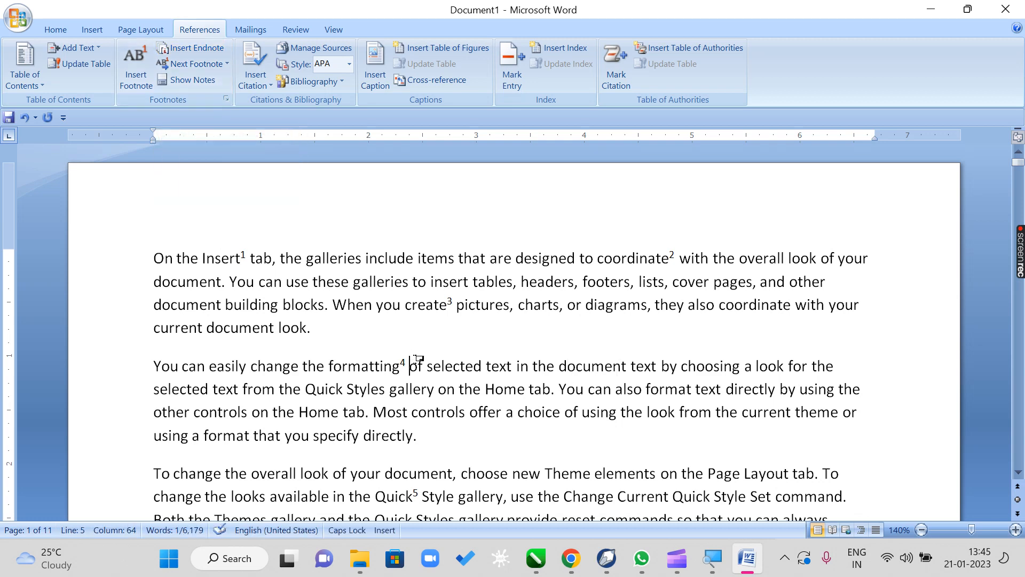
pyautogui.scroll(-3, 414, 357)
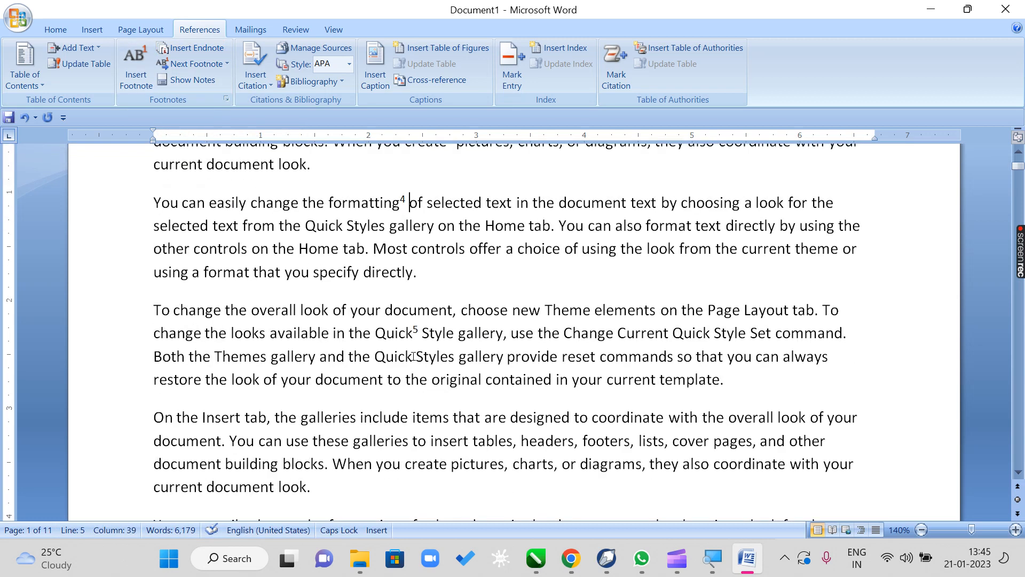
pyautogui.scroll(-2, 413, 356)
pyautogui.moveTo(355, 314); pyautogui.dragTo(300, 313)
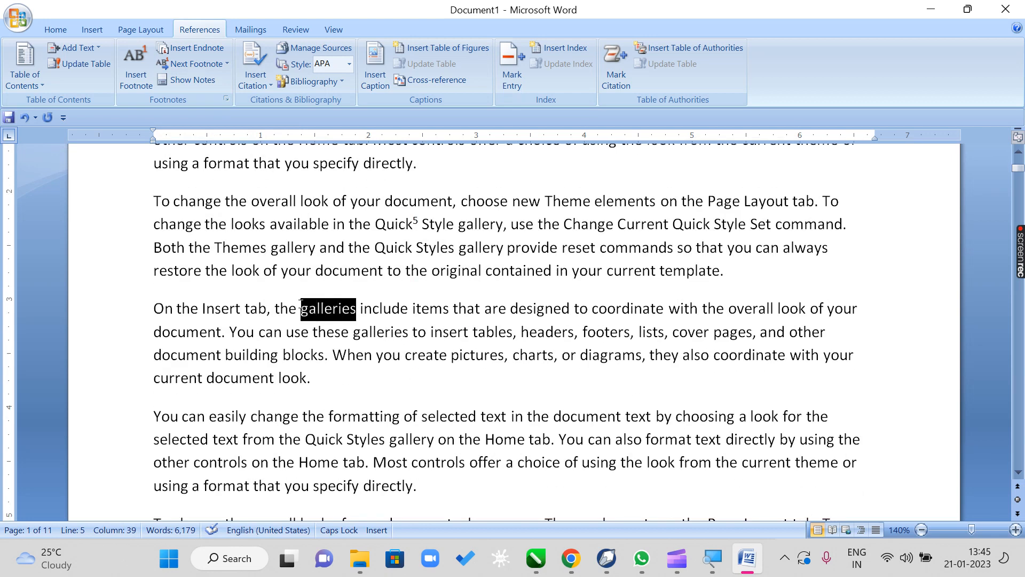
pyautogui.click(198, 50)
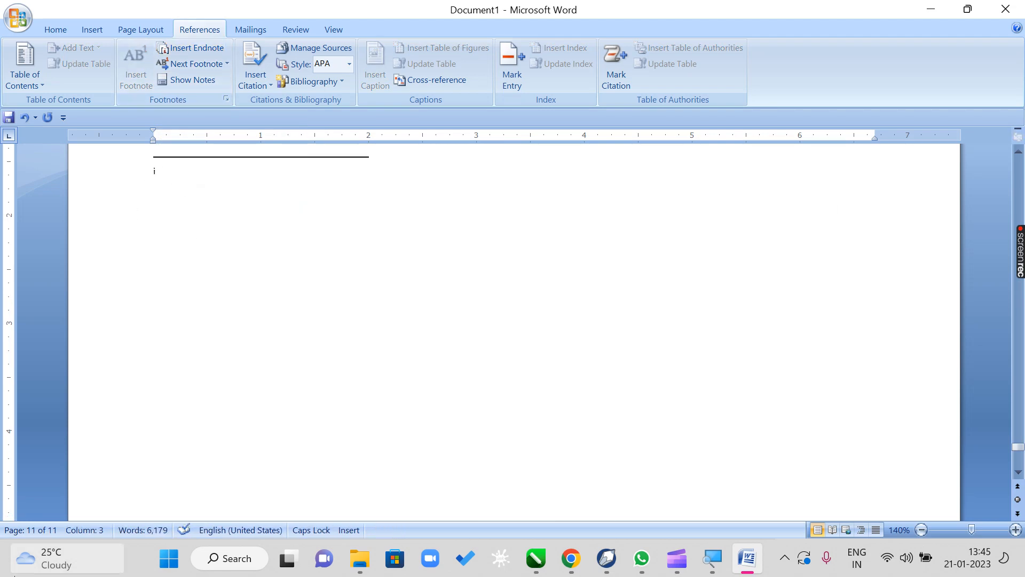
# - Write "COLLECTION OF PHOTO AND VIDEOS" as the text of the endnote for "galleries"
pyautogui.moveTo(20, 543)
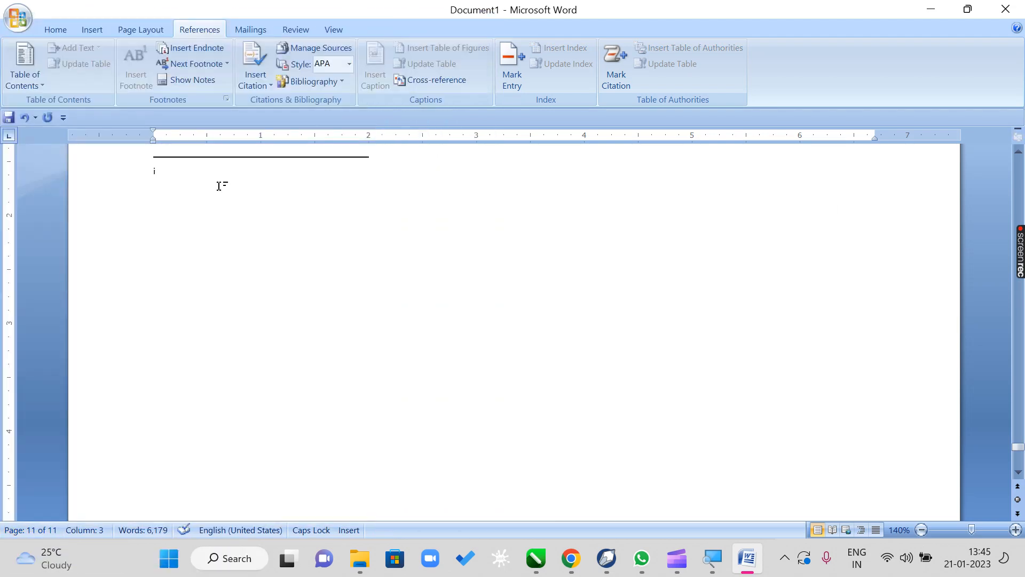
pyautogui.write('COLLECTION')
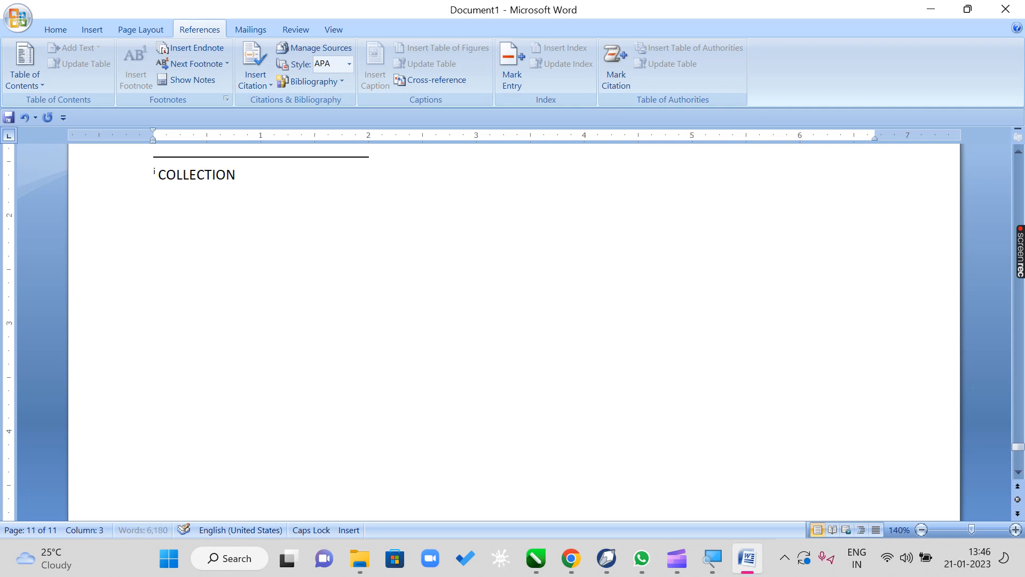
pyautogui.write(' OF PHOTO S')
pyautogui.press('BackSpace')
pyautogui.write('AND VIDEOS')
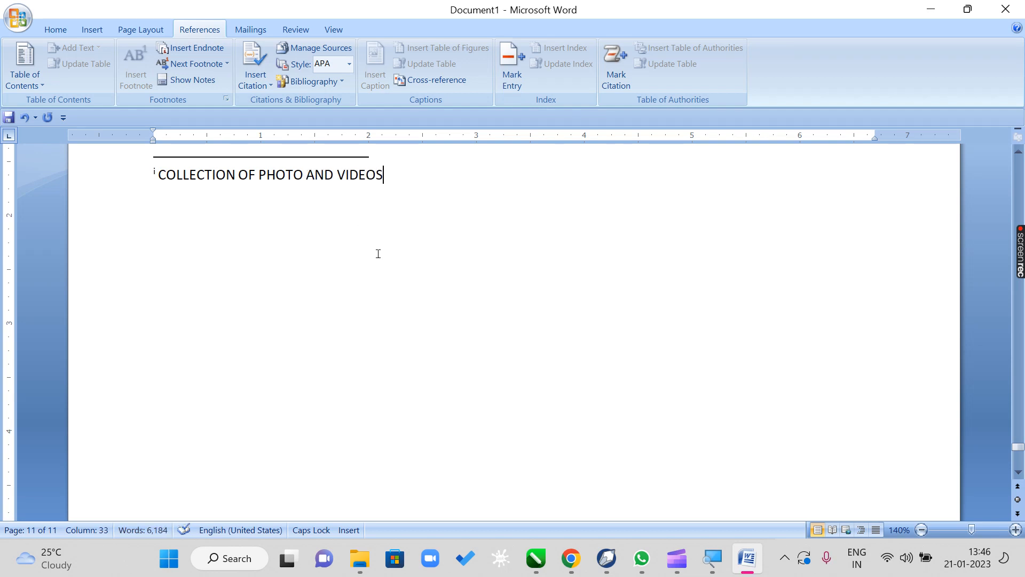
# - Add an endnote to the word "Theme" in the first page's last paragraph reading "COLLECTION OF STYLES"
pyautogui.moveTo(1019, 447); pyautogui.dragTo(1014, 157)
pyautogui.scroll(-8, 758, 385)
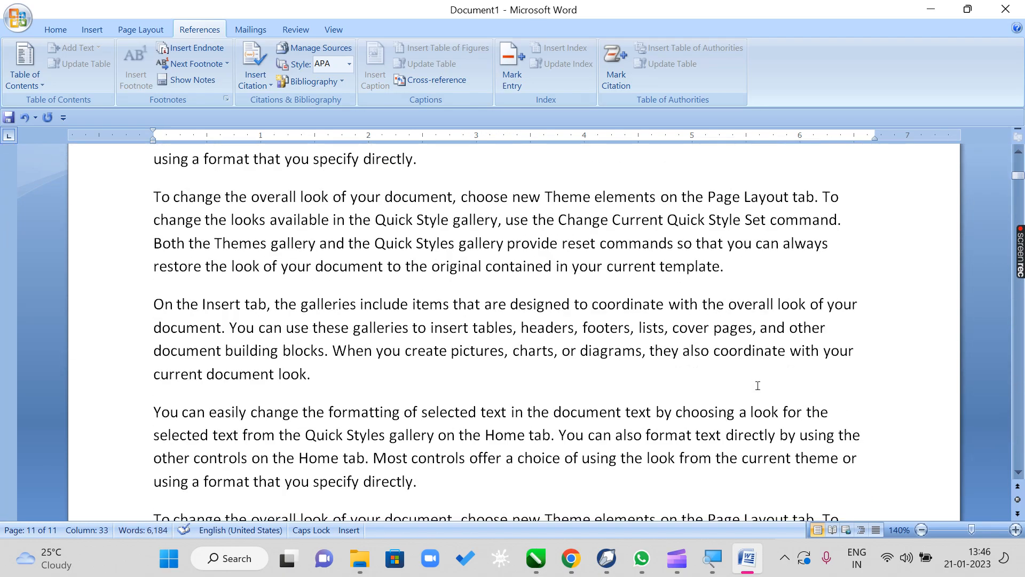
pyautogui.scroll(-3, 758, 385)
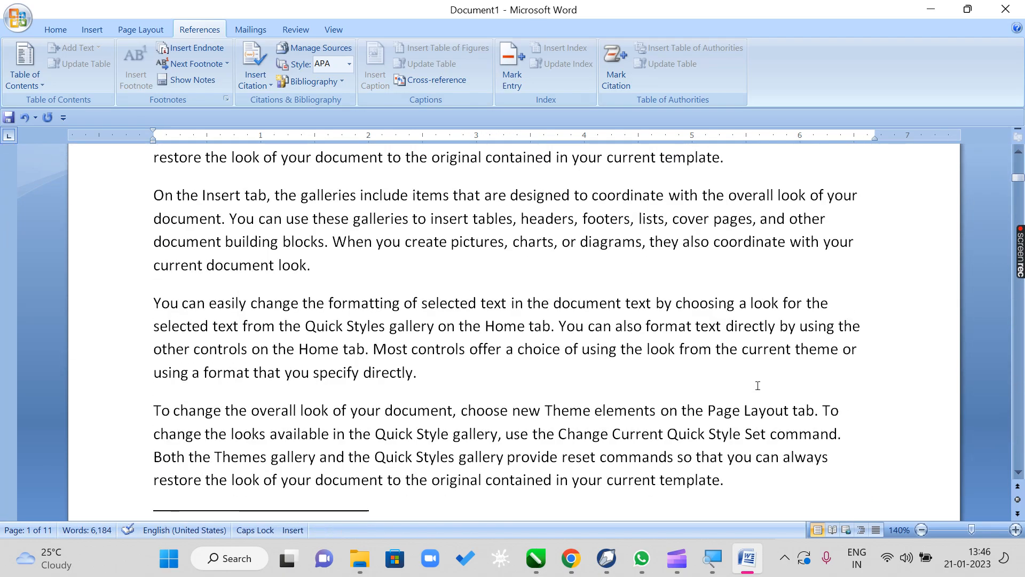
pyautogui.moveTo(588, 412); pyautogui.dragTo(543, 413)
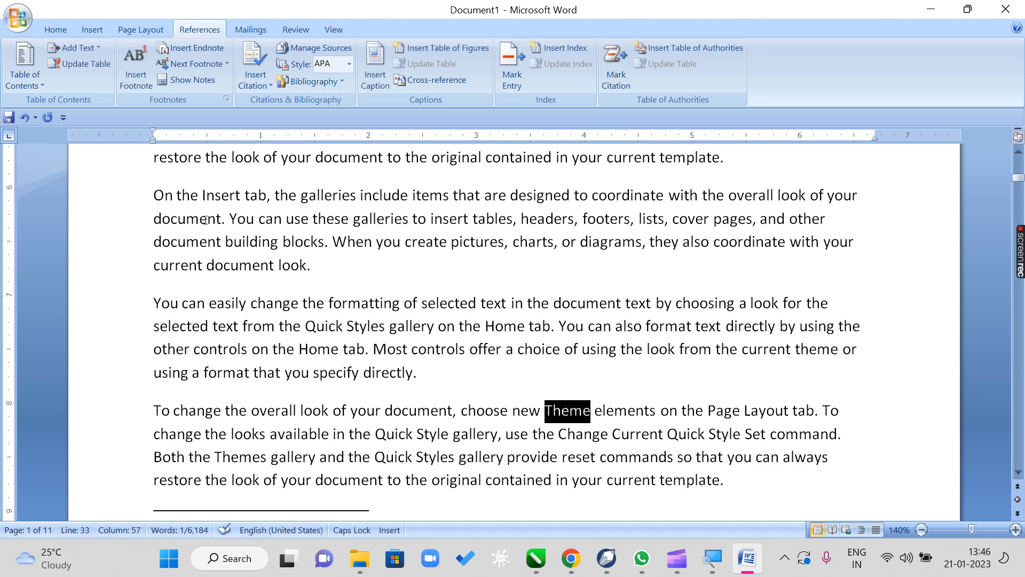
pyautogui.click(197, 48)
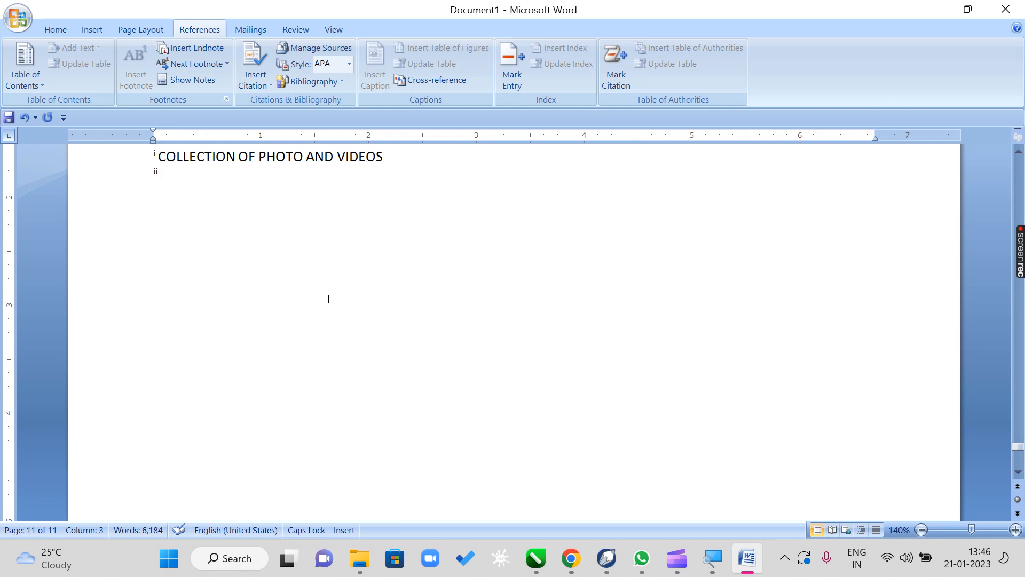
pyautogui.write('COLLECTION')
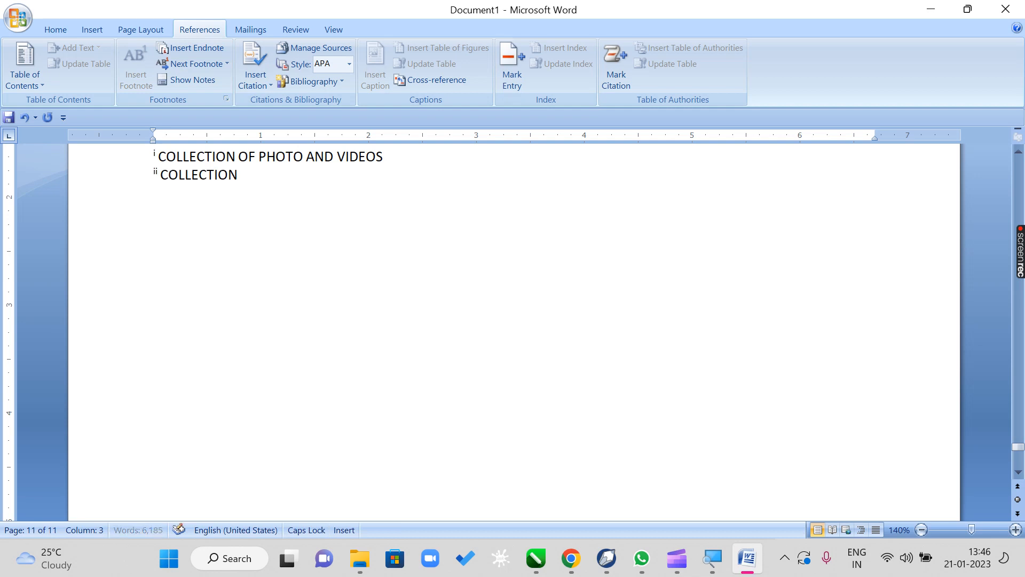
pyautogui.write(' OF STYLES')
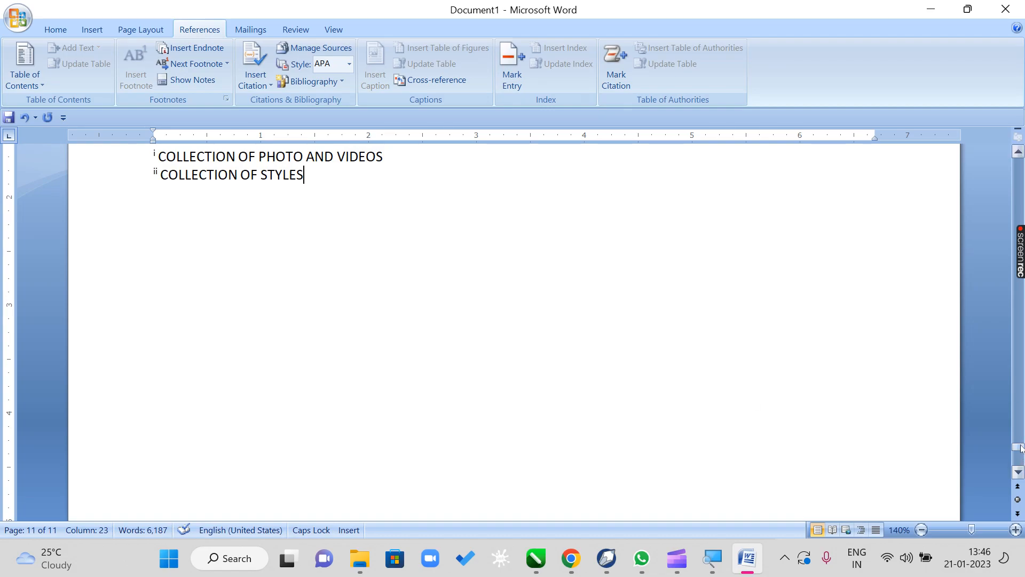
# - Add an endnote to the word "contained" in the last line of the first page's body text reading "TO KEEP"
pyautogui.moveTo(1021, 448); pyautogui.dragTo(998, 151)
pyautogui.scroll(-7, 851, 297)
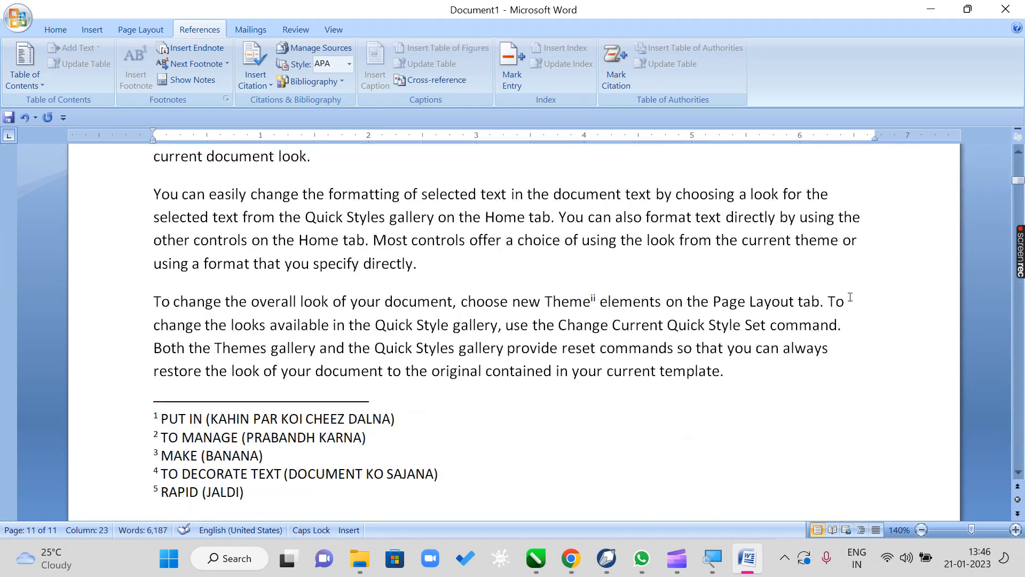
pyautogui.scroll(-1, 850, 298)
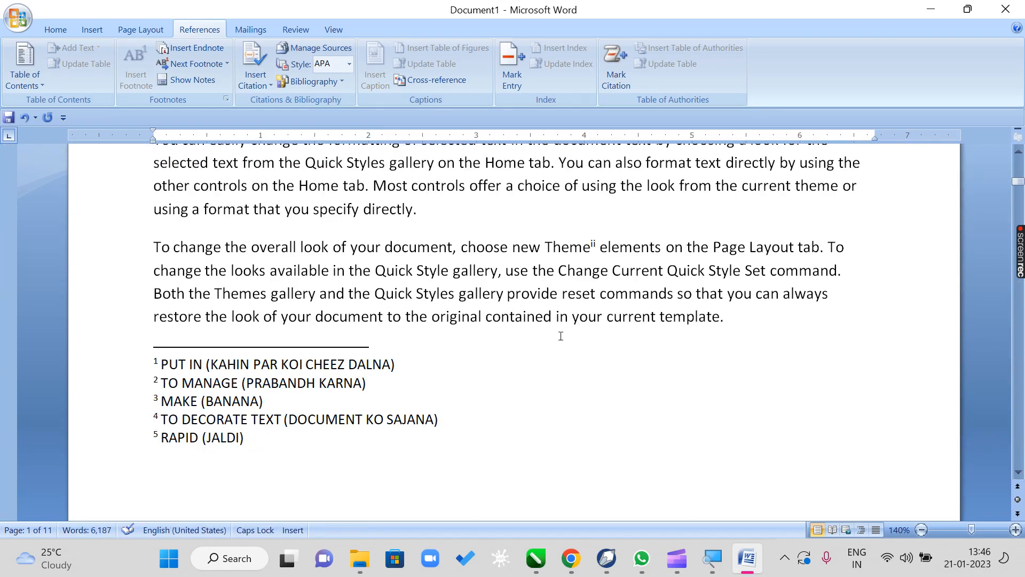
pyautogui.moveTo(551, 318); pyautogui.dragTo(489, 325)
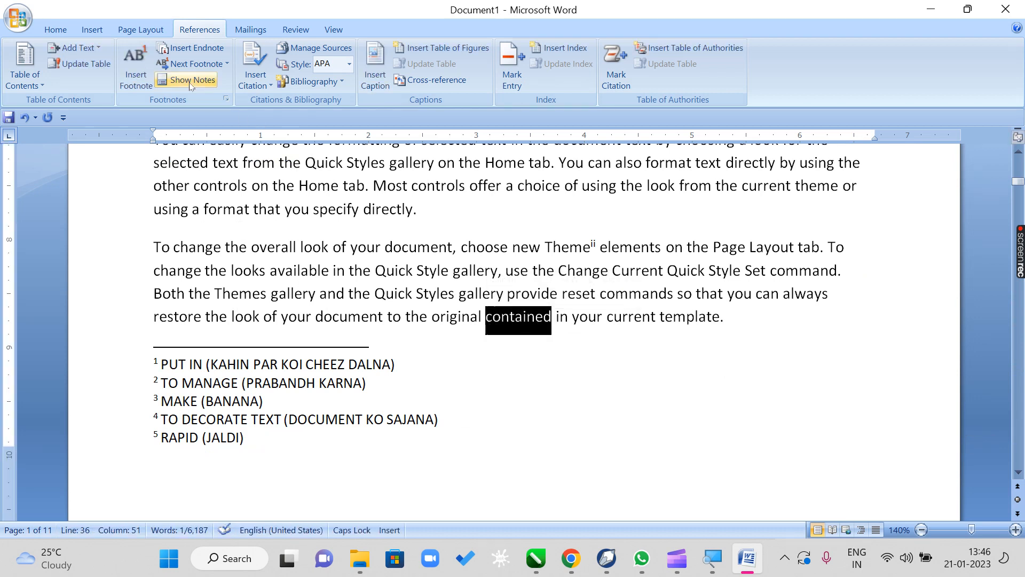
pyautogui.click(191, 53)
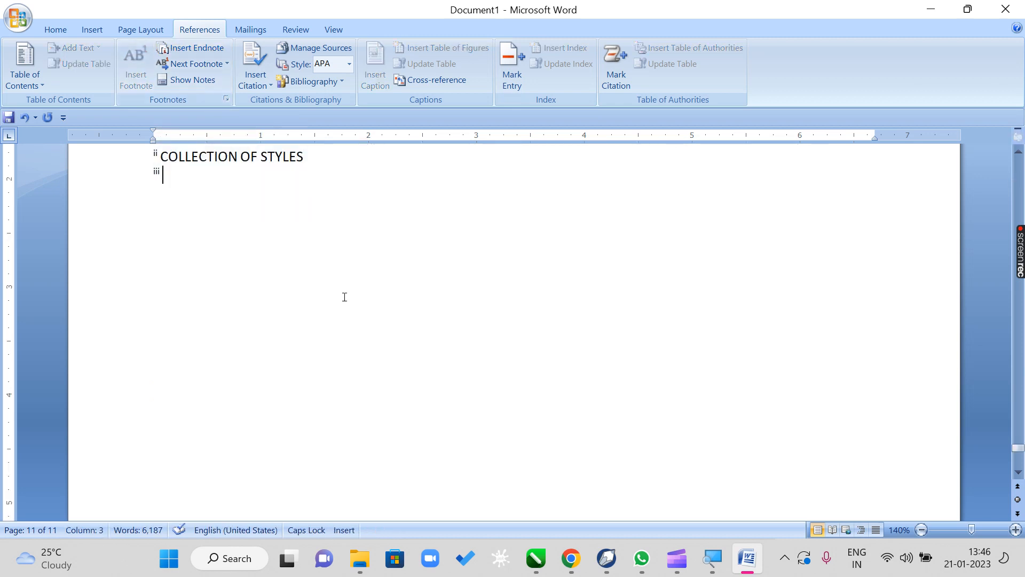
pyautogui.write('TO KEEP')
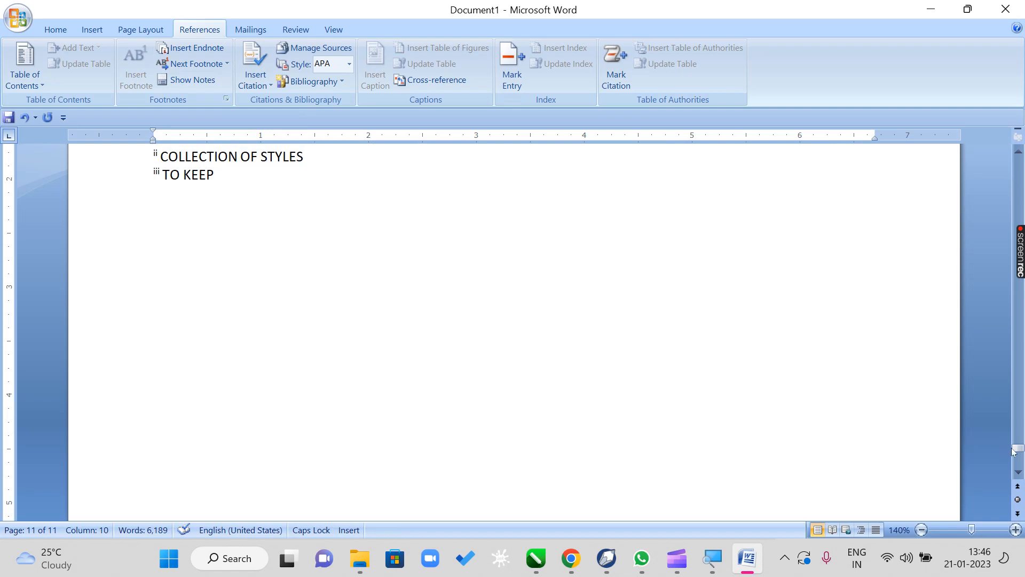
# - Review the footnote and endnote marks in the first page's text against the footnotes at the foot of the page
pyautogui.moveTo(1019, 448); pyautogui.dragTo(1019, 161)
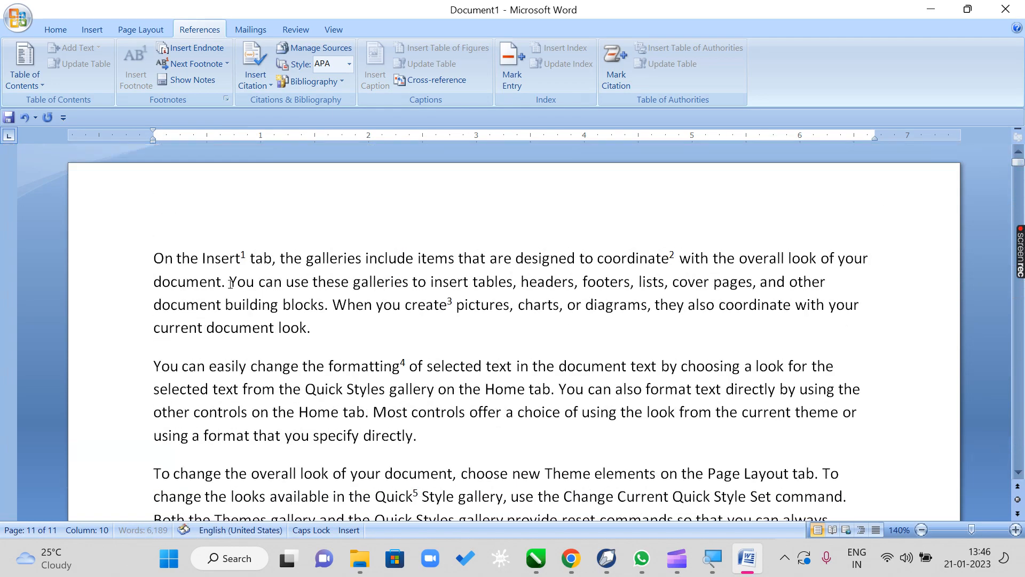
pyautogui.click(165, 258)
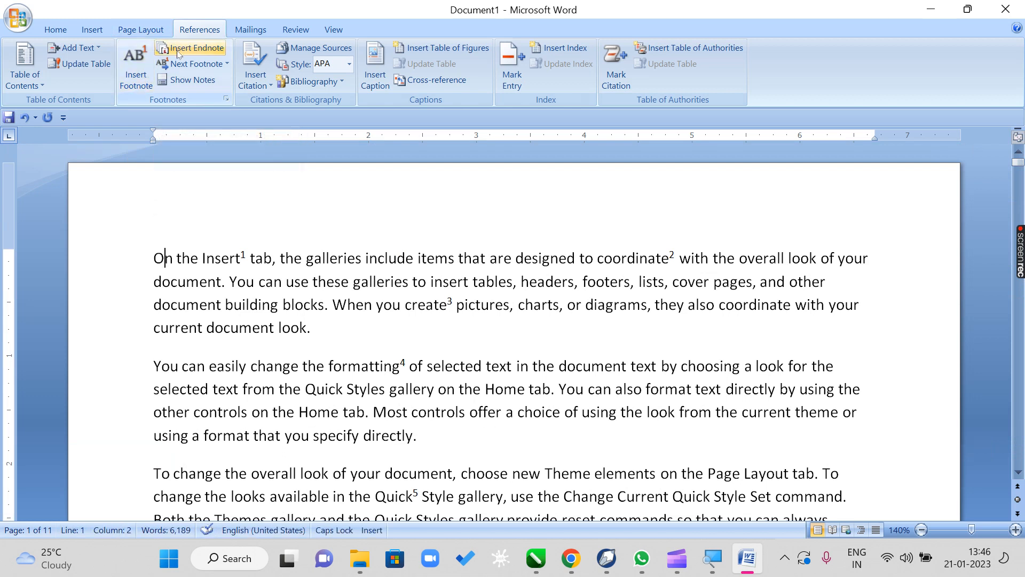
pyautogui.click(450, 411)
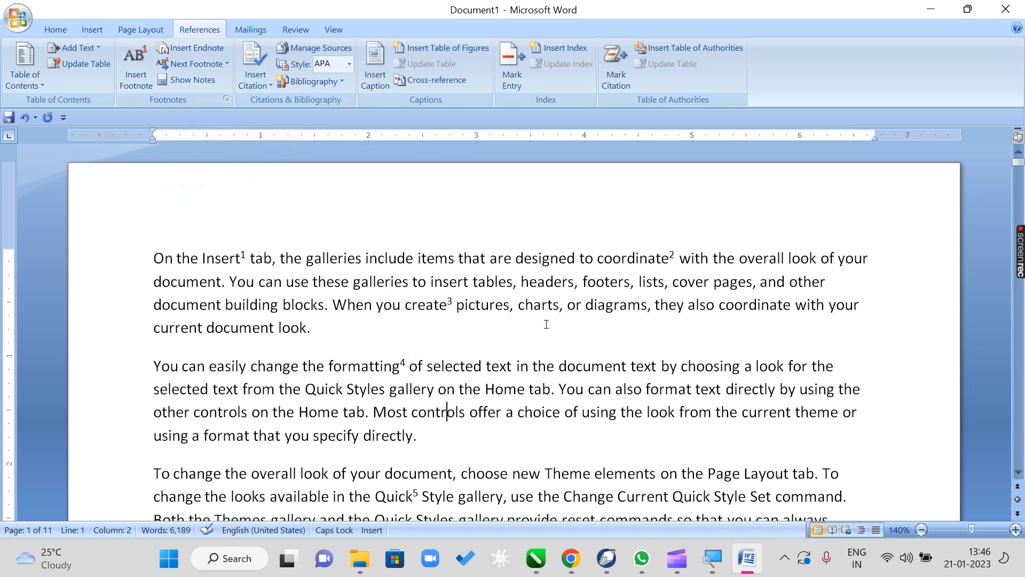
pyautogui.click(434, 283)
pyautogui.moveTo(433, 283); pyautogui.dragTo(567, 280)
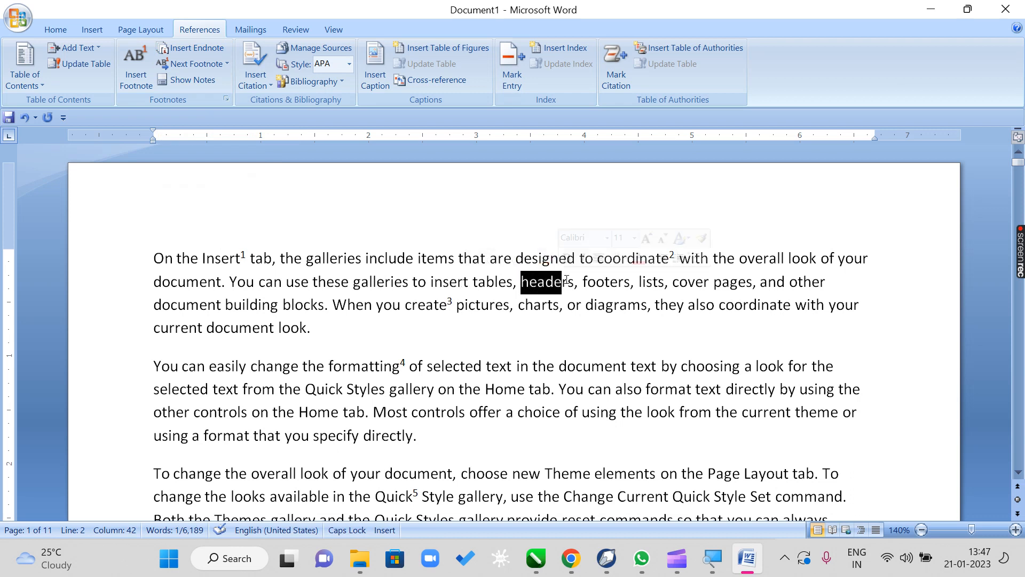
pyautogui.click(559, 327)
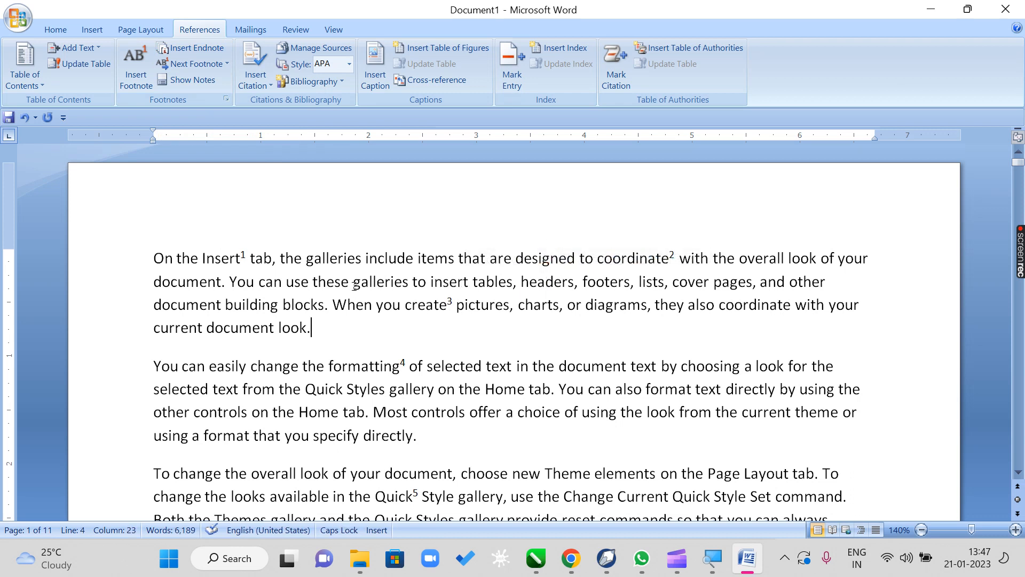
pyautogui.moveTo(354, 286); pyautogui.dragTo(407, 285)
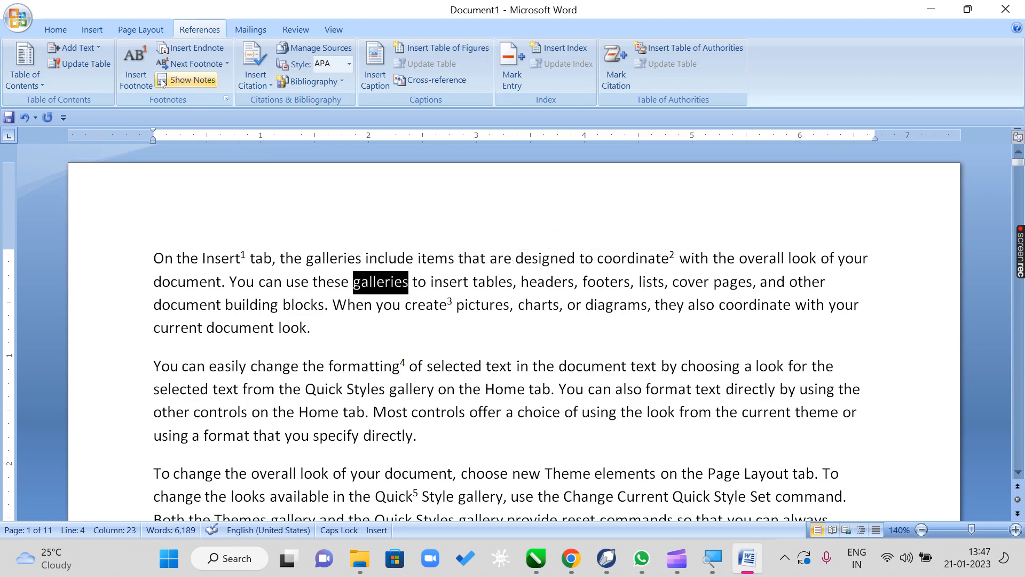
pyautogui.scroll(-10, 249, 284)
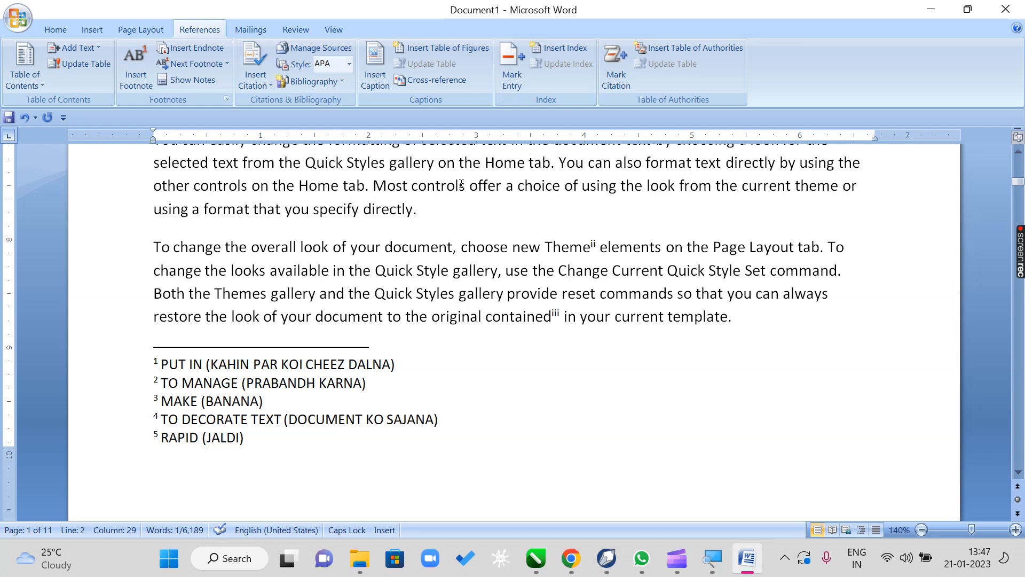
pyautogui.scroll(7, 438, 262)
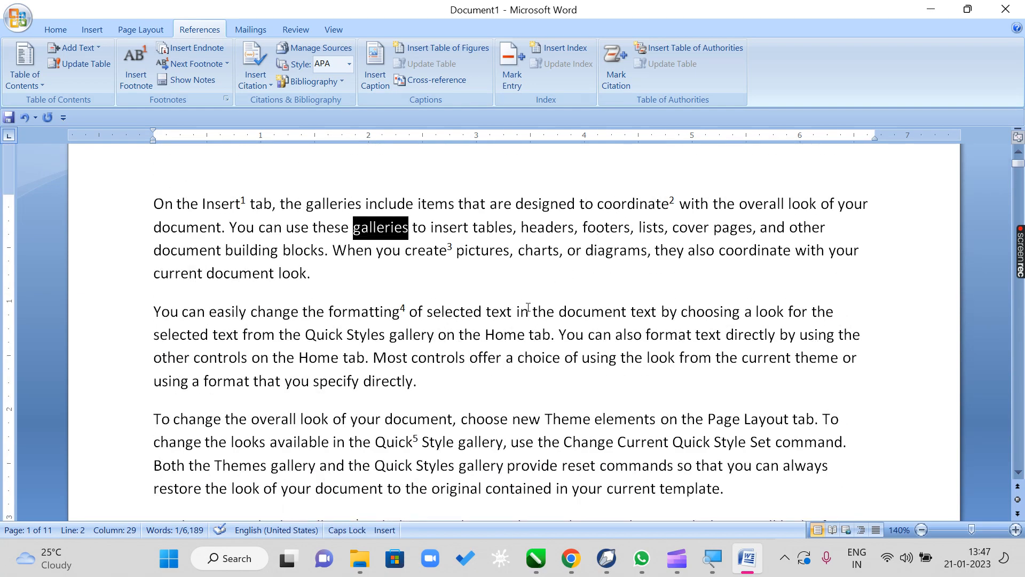
pyautogui.scroll(-7, 527, 308)
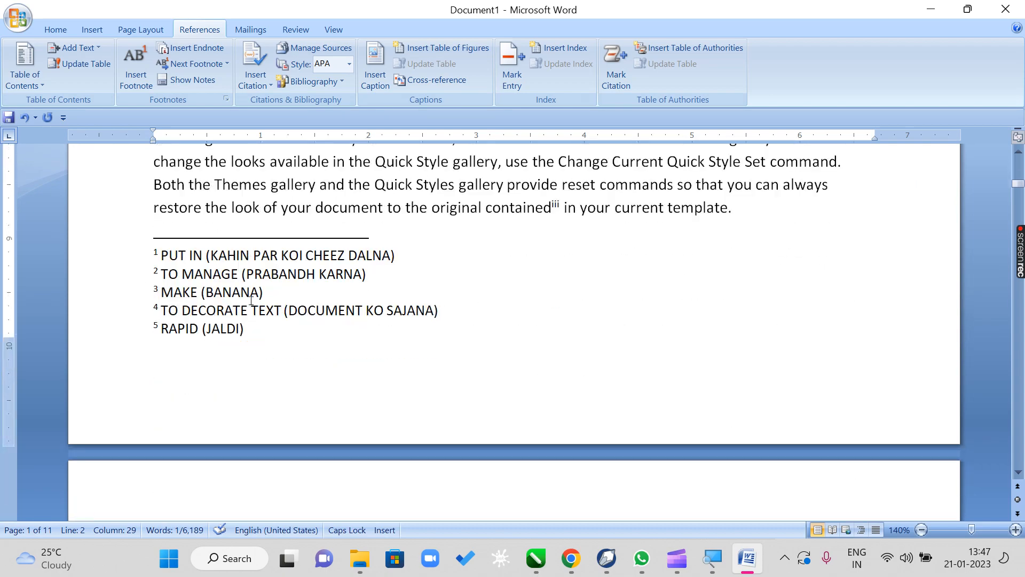
pyautogui.scroll(7, 343, 307)
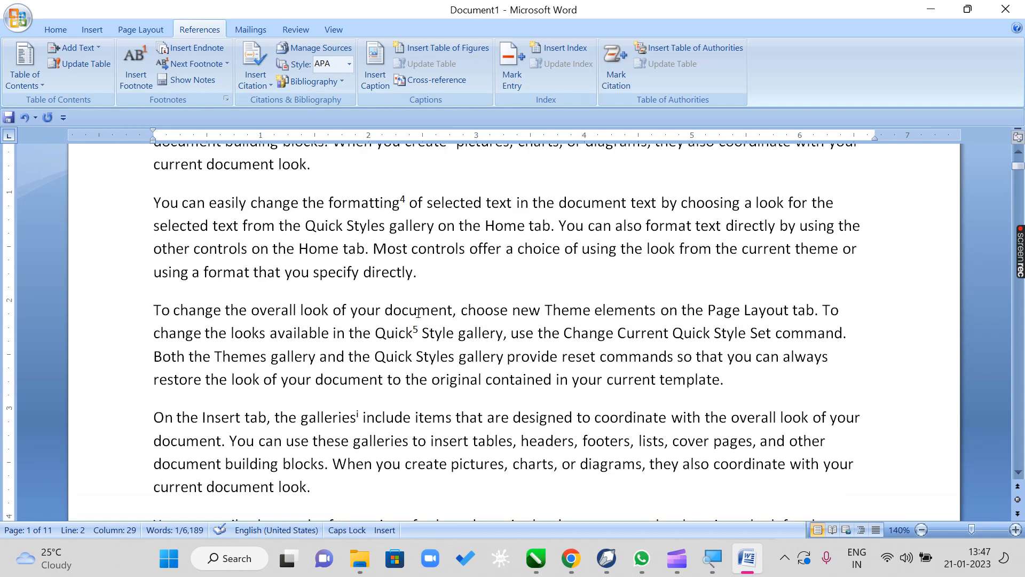
# - Starting from the beginning of the document, go to the next footnote marks, on "Insert" and "coordinate" in the first line
pyautogui.click(157, 258)
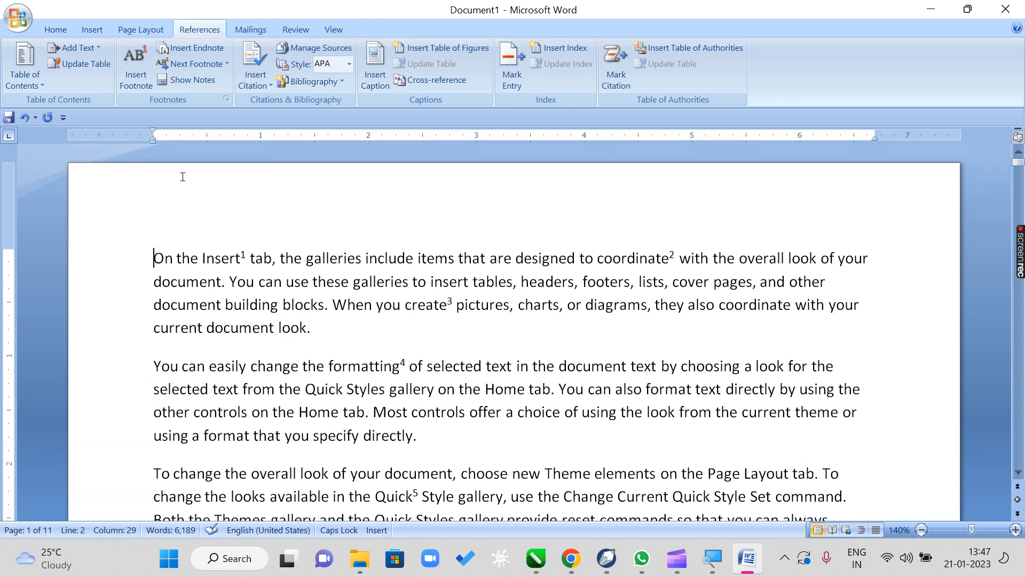
pyautogui.click(227, 64)
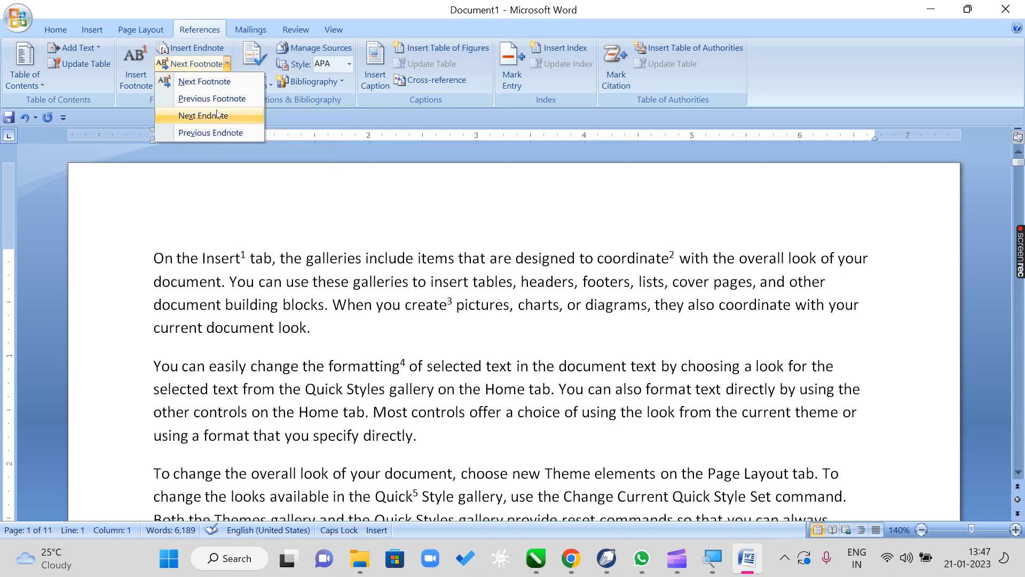
pyautogui.click(183, 81)
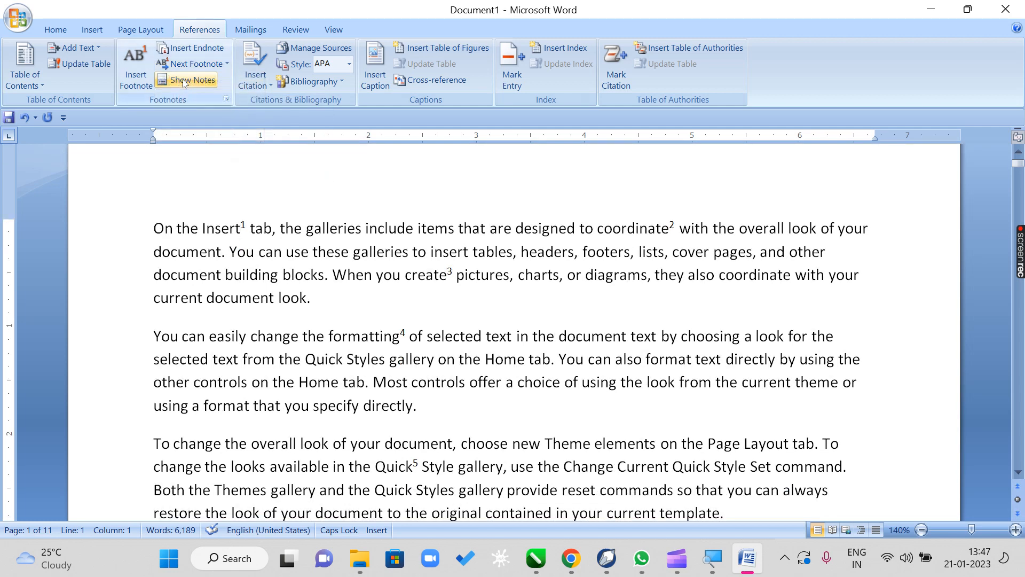
pyautogui.click(242, 229)
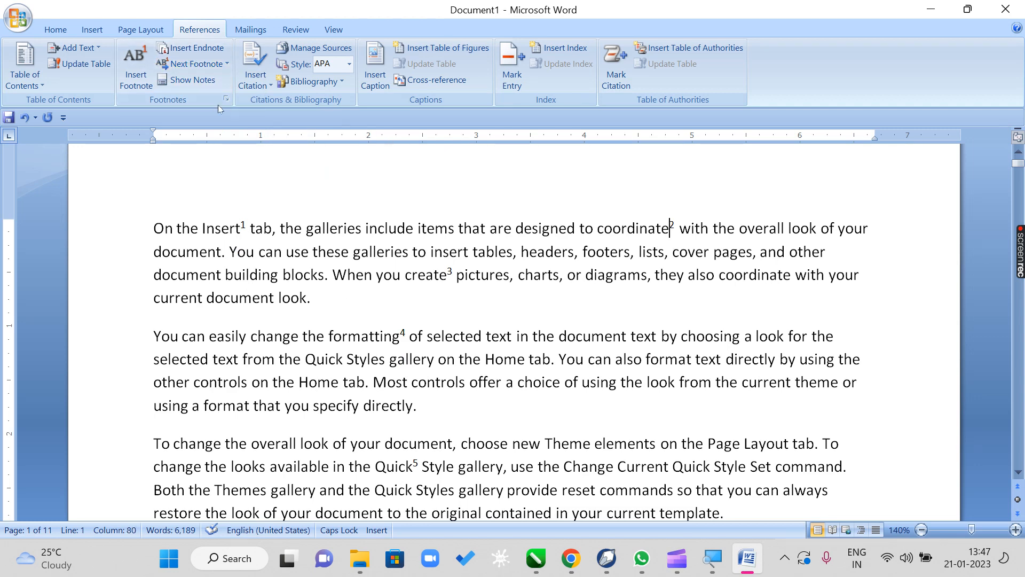
# - Go to the next footnote mark on "create", and return through the previous marks on "coordinate" and "Insert"
pyautogui.click(196, 70)
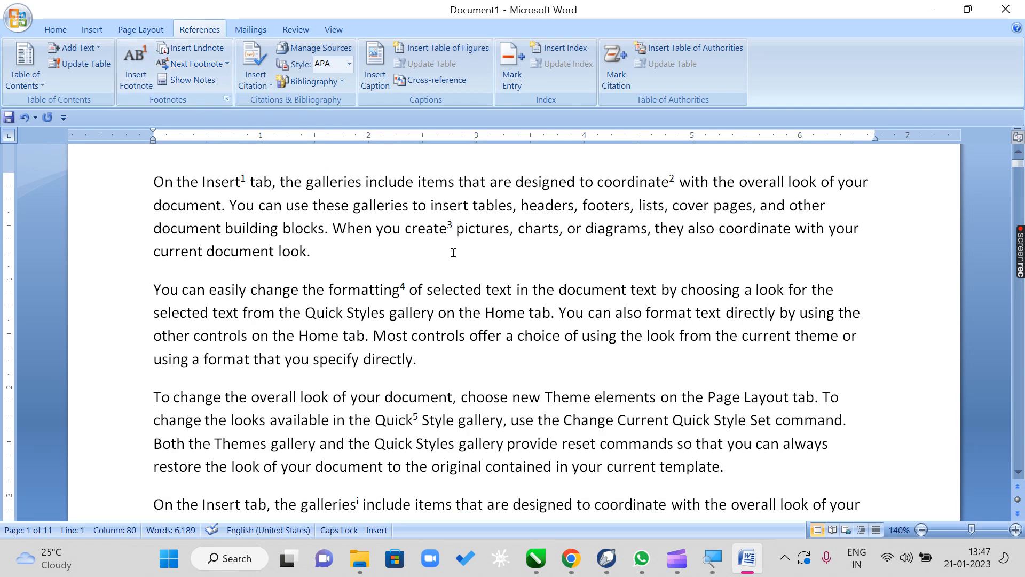
pyautogui.click(227, 64)
pyautogui.click(236, 100)
pyautogui.click(227, 63)
pyautogui.click(225, 99)
# - Show the document's notes, choosing to view the footnote area
pyautogui.click(190, 85)
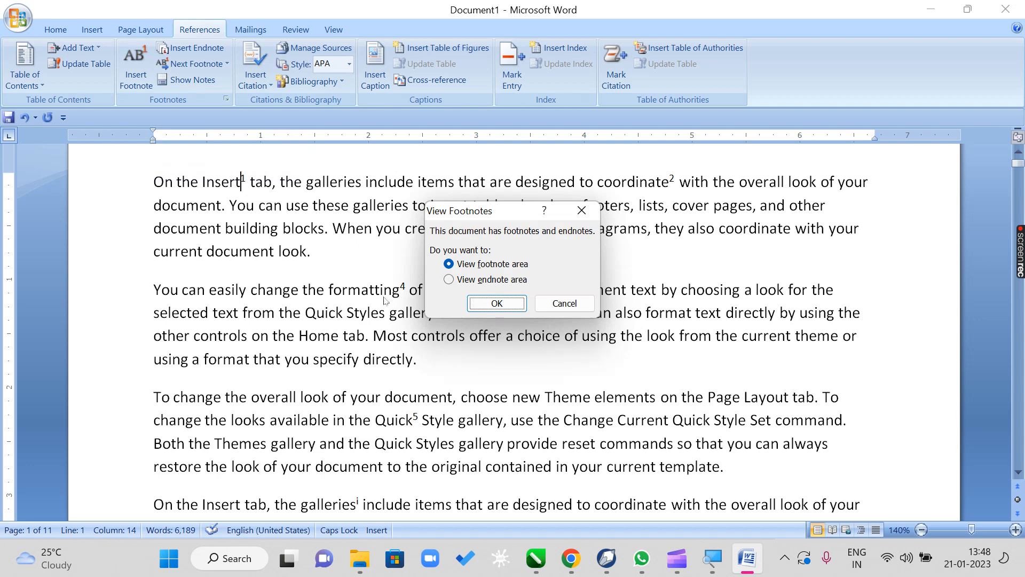
pyautogui.click(482, 265)
pyautogui.click(497, 304)
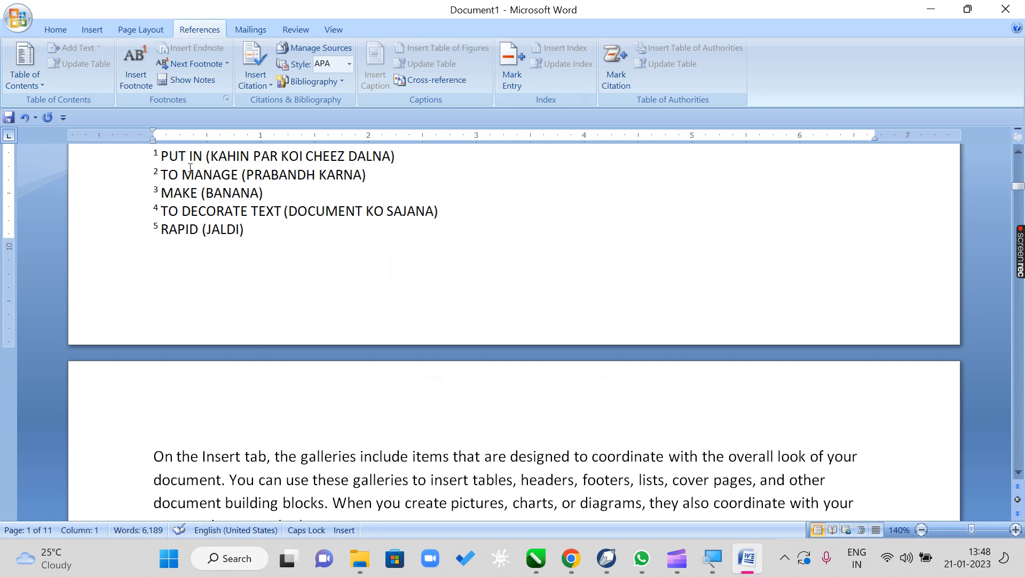
# - Starting from the beginning of the document, go to the next endnote marks, on "galleries" and "Theme"
pyautogui.scroll(6, 316, 284)
pyautogui.scroll(5, 315, 284)
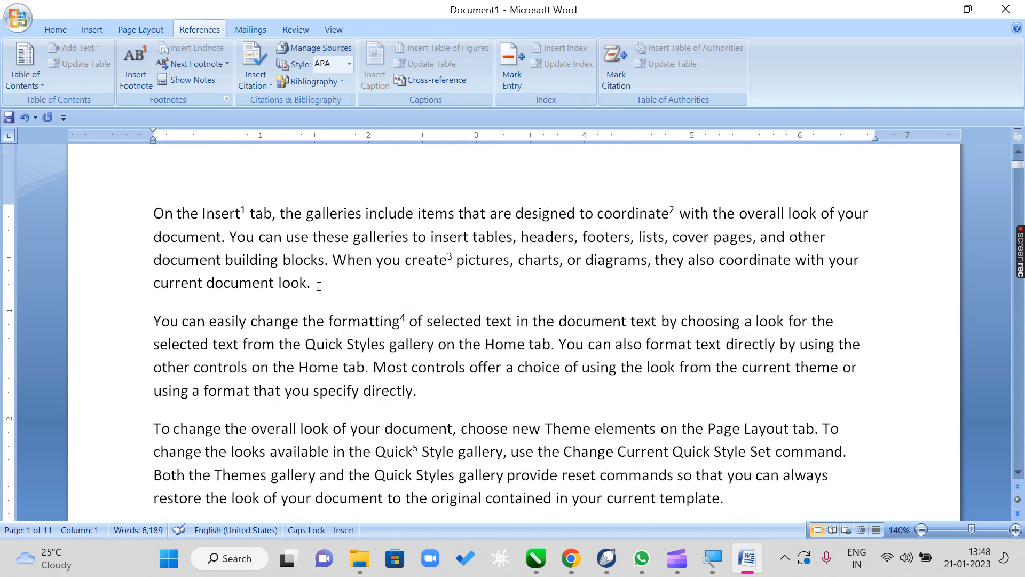
pyautogui.click(227, 64)
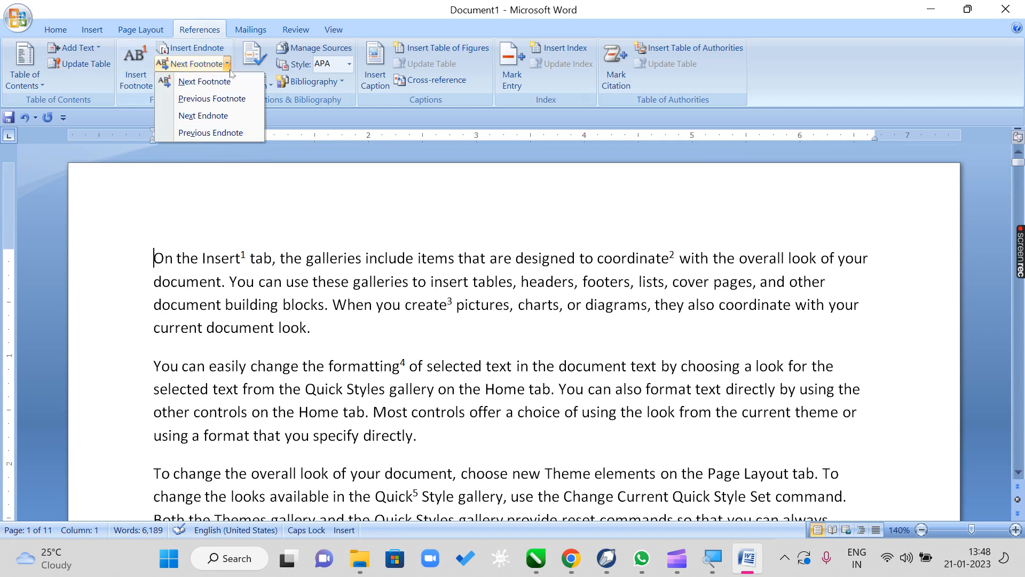
pyautogui.click(236, 116)
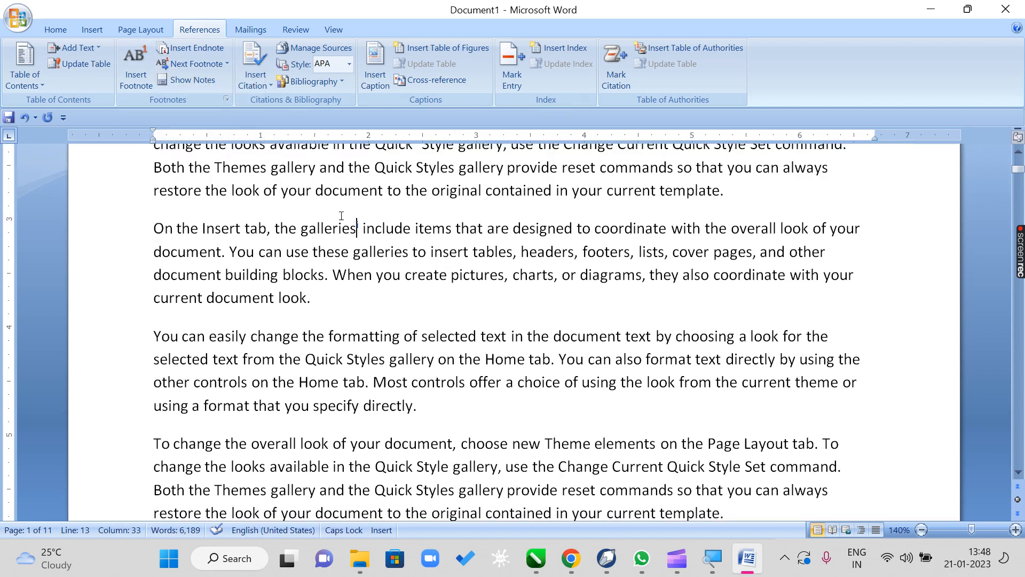
pyautogui.click(227, 64)
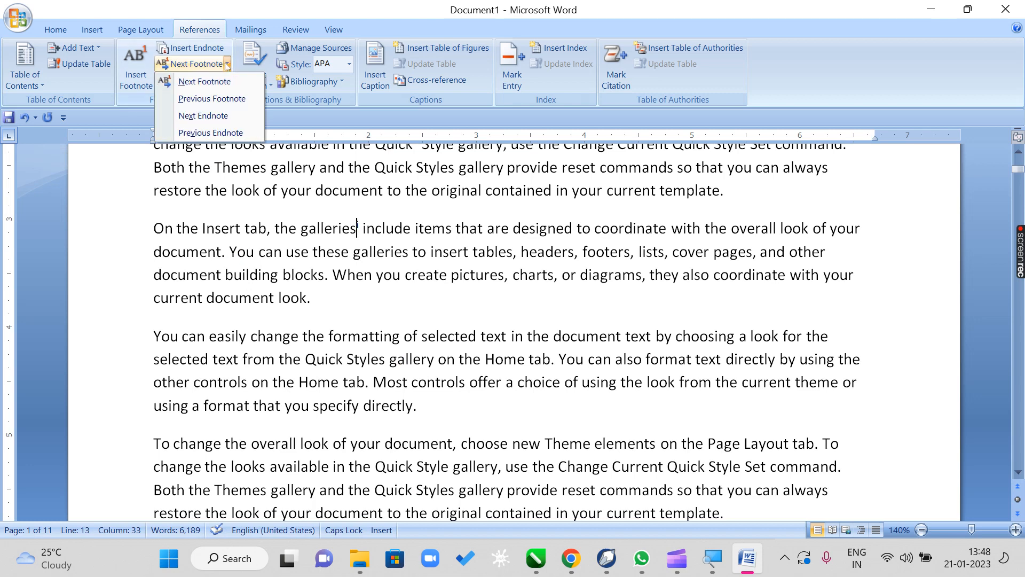
pyautogui.click(233, 116)
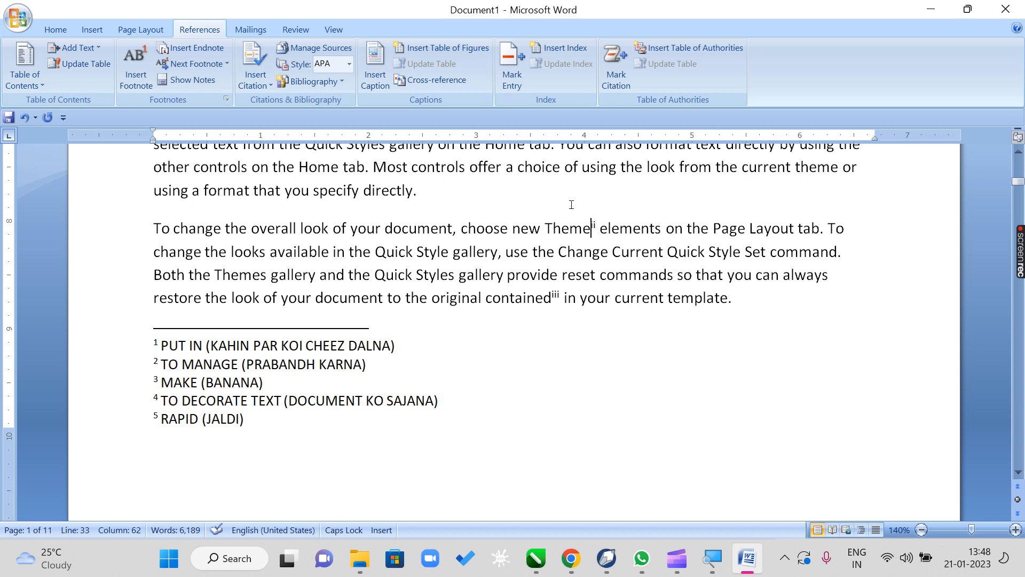
# - Show the document's notes, choosing to view the endnote area, and look over the endnotes on the last page
pyautogui.click(205, 85)
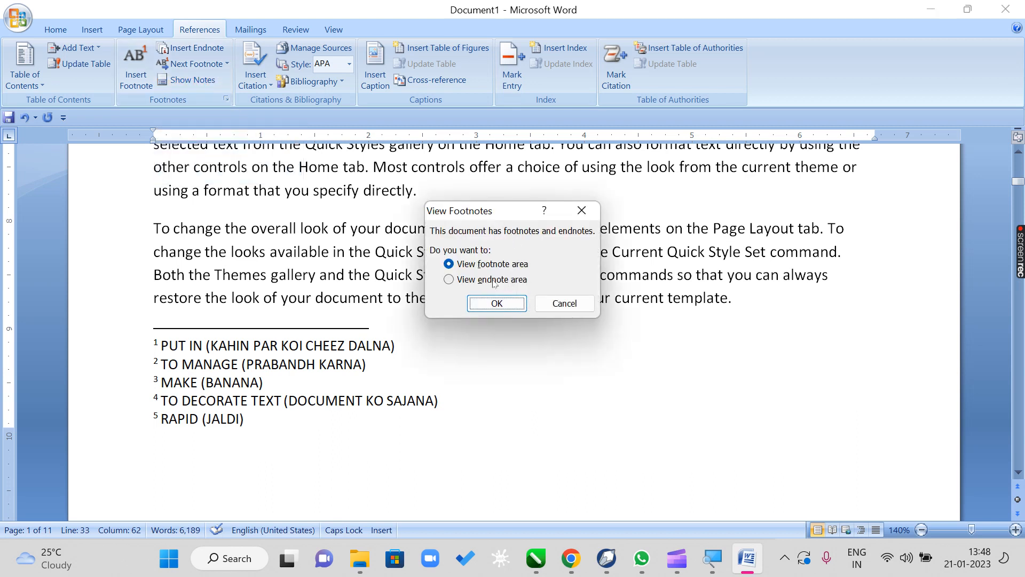
pyautogui.moveTo(500, 219); pyautogui.dragTo(409, 204)
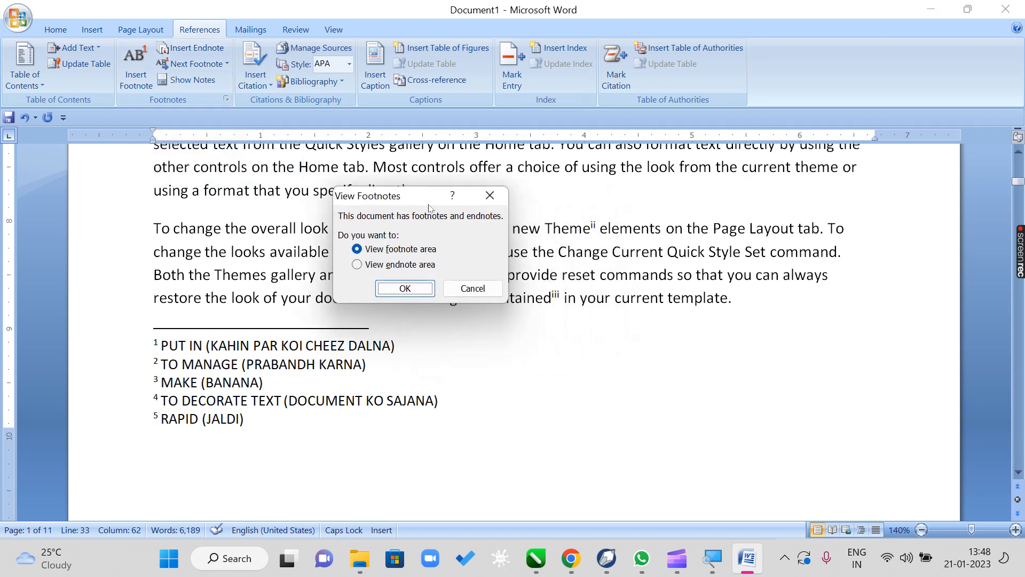
pyautogui.click(386, 266)
pyautogui.click(398, 288)
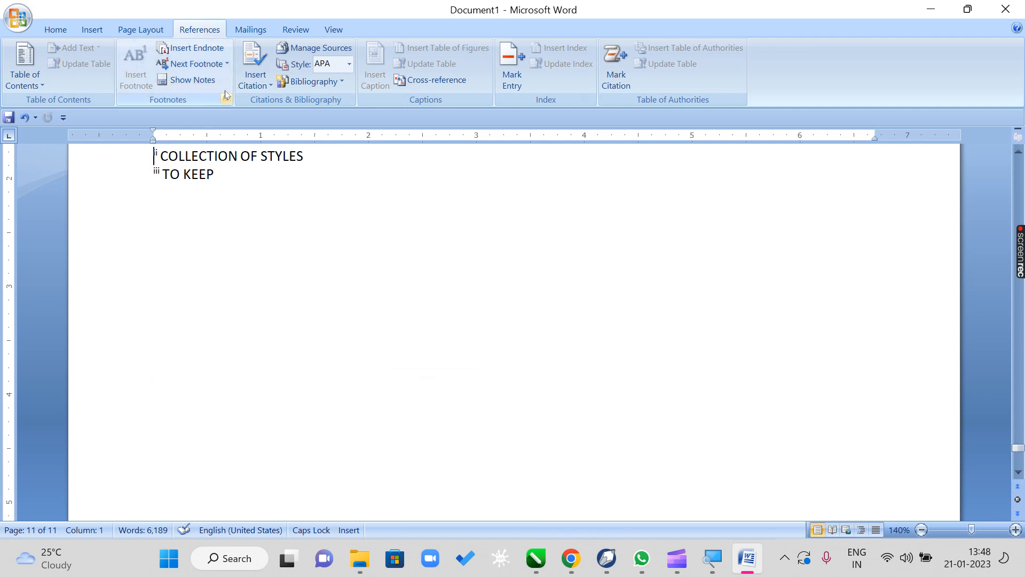
pyautogui.scroll(5, 396, 211)
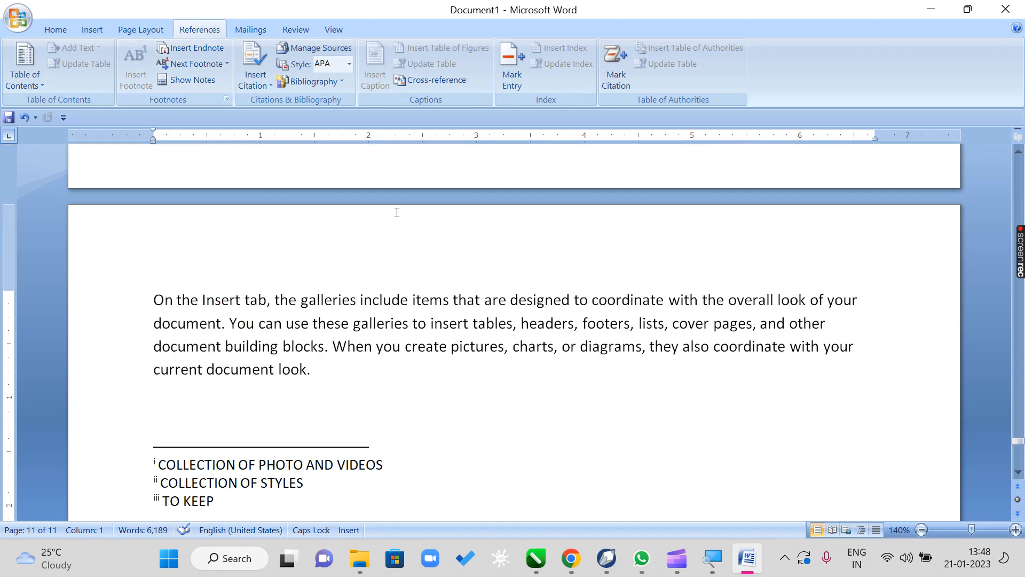
# - Add an endnote with the custom mark ♦ to "Home" in page 2's second paragraph, reading "JKLKJJHJJKLLKKKJHHH"
pyautogui.moveTo(1018, 448); pyautogui.dragTo(988, 138)
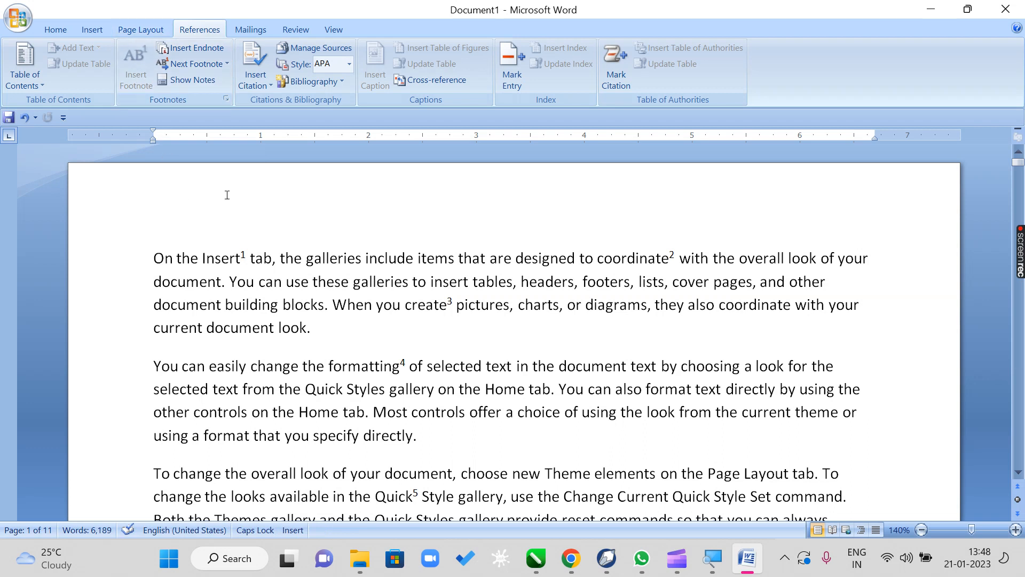
pyautogui.scroll(-12, 227, 195)
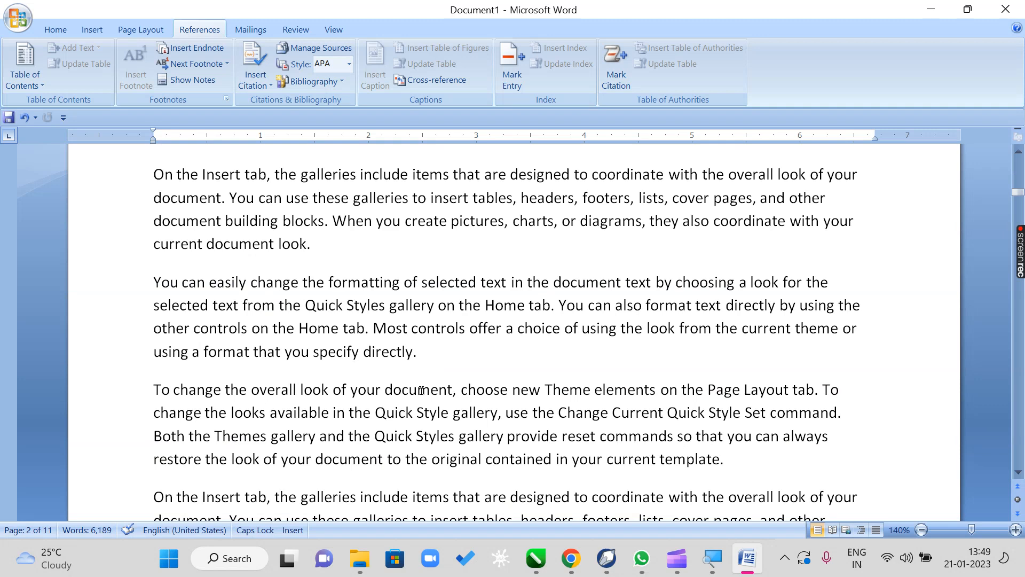
pyautogui.scroll(-1, 421, 391)
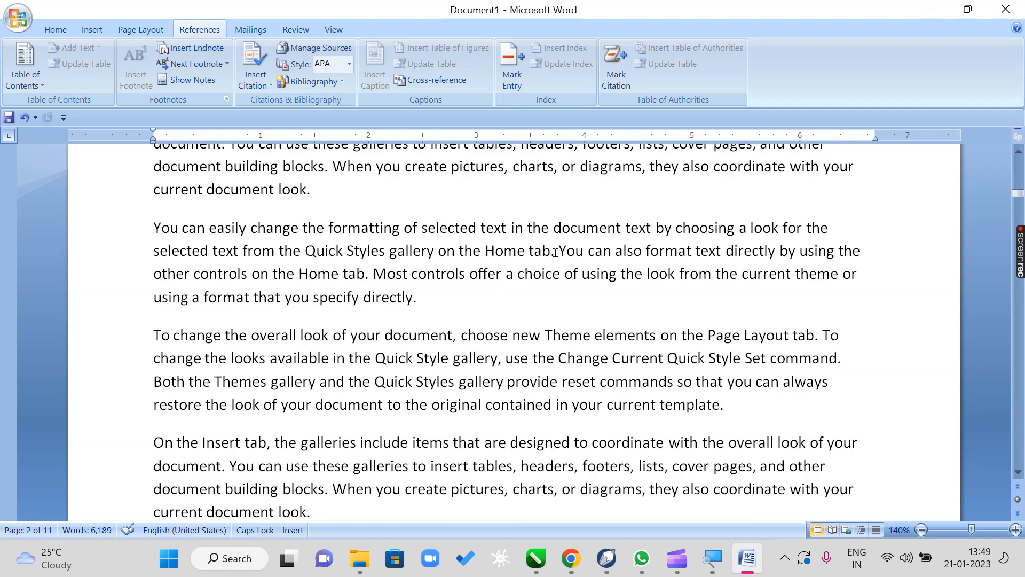
pyautogui.moveTo(525, 252); pyautogui.dragTo(484, 252)
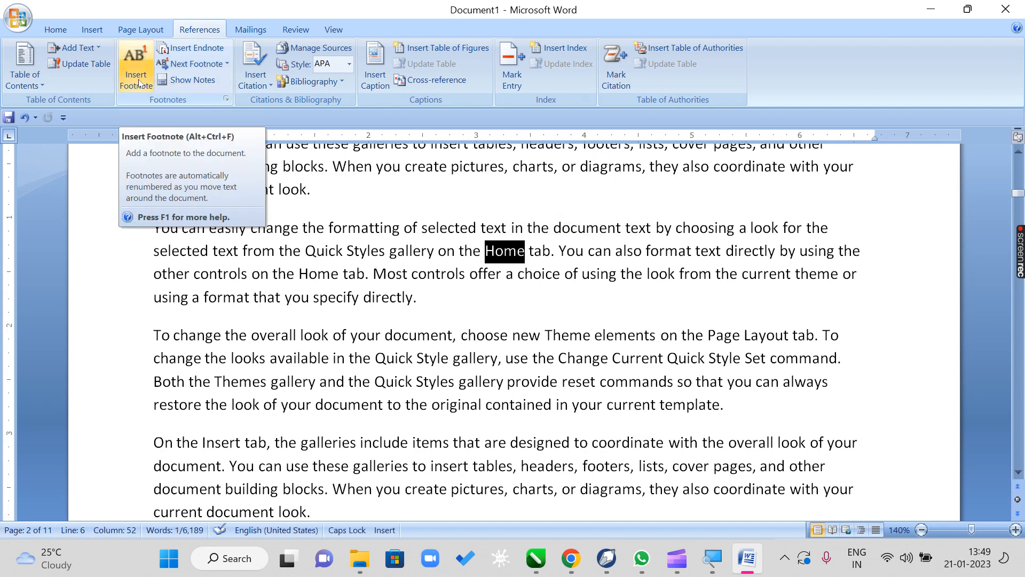
pyautogui.click(226, 99)
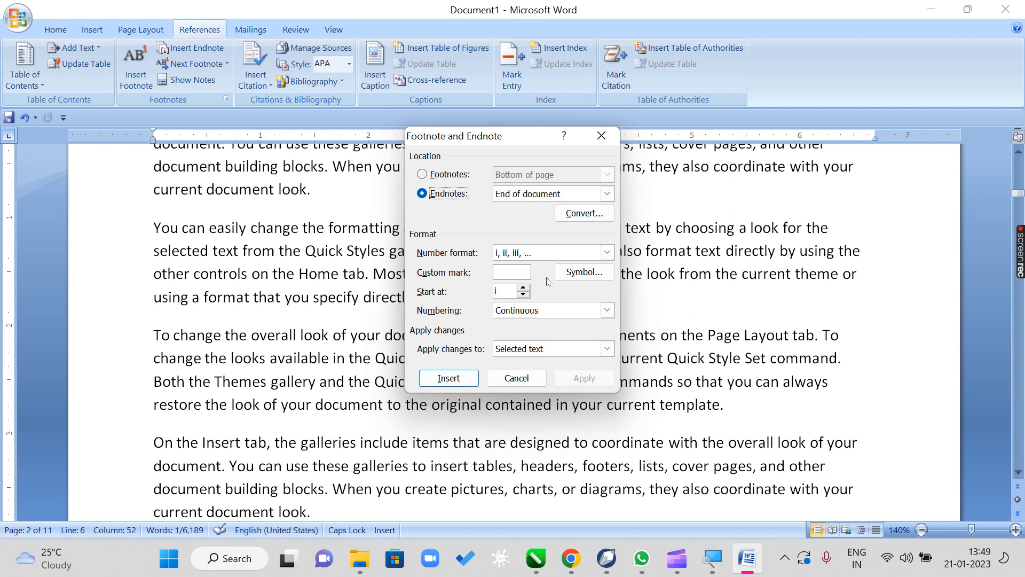
pyautogui.click(589, 277)
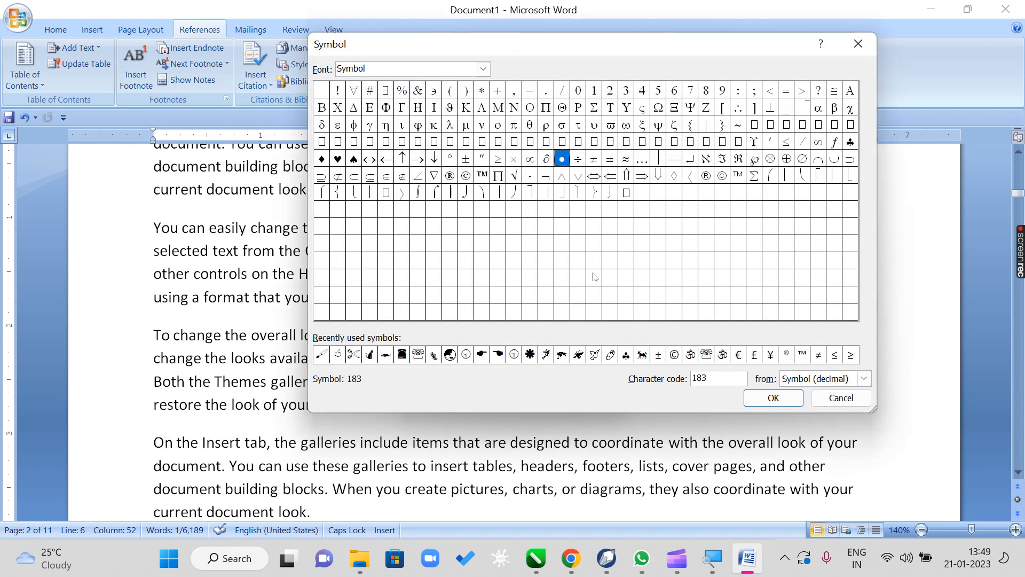
pyautogui.click(324, 160)
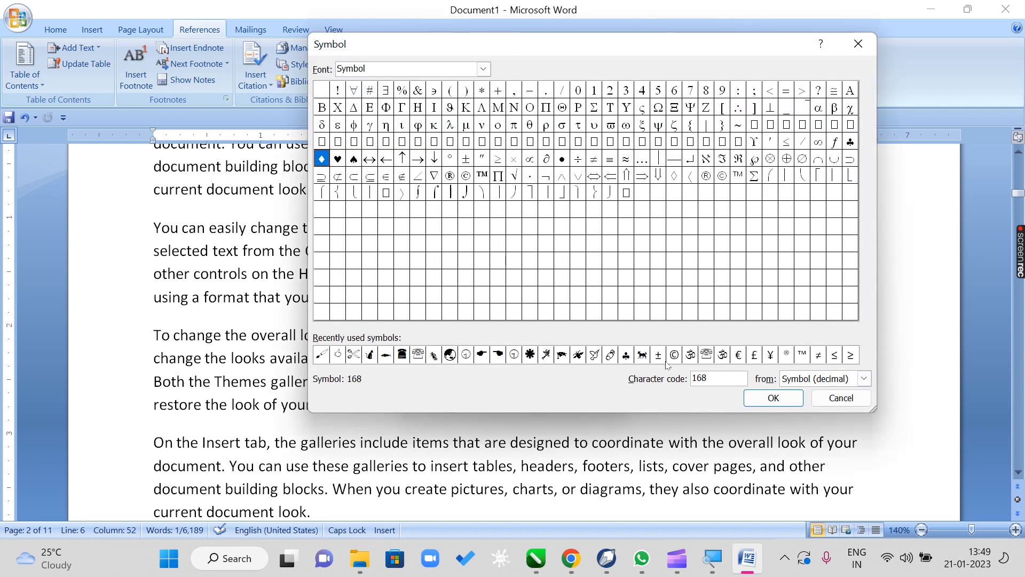
pyautogui.click(793, 400)
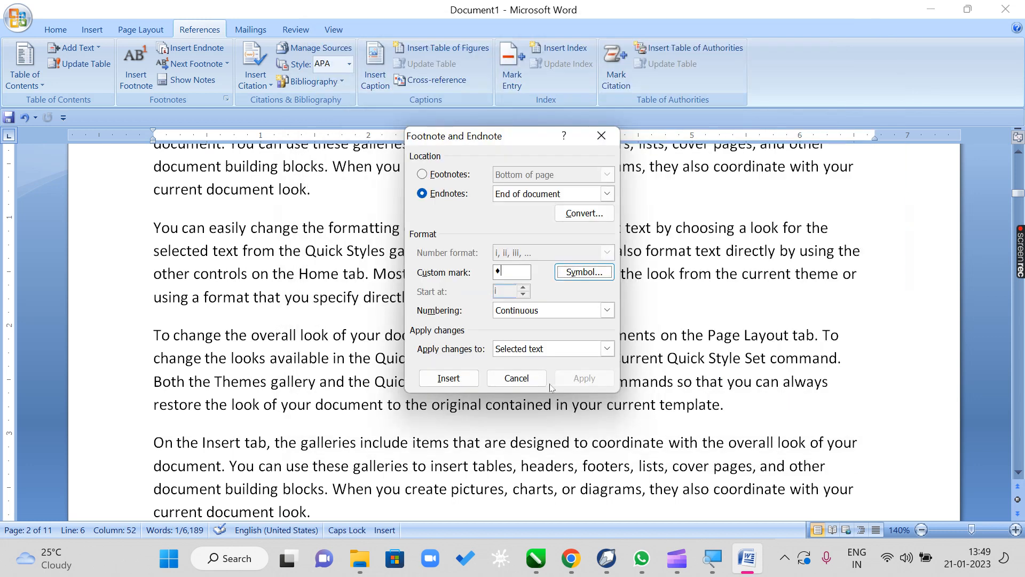
pyautogui.click(443, 379)
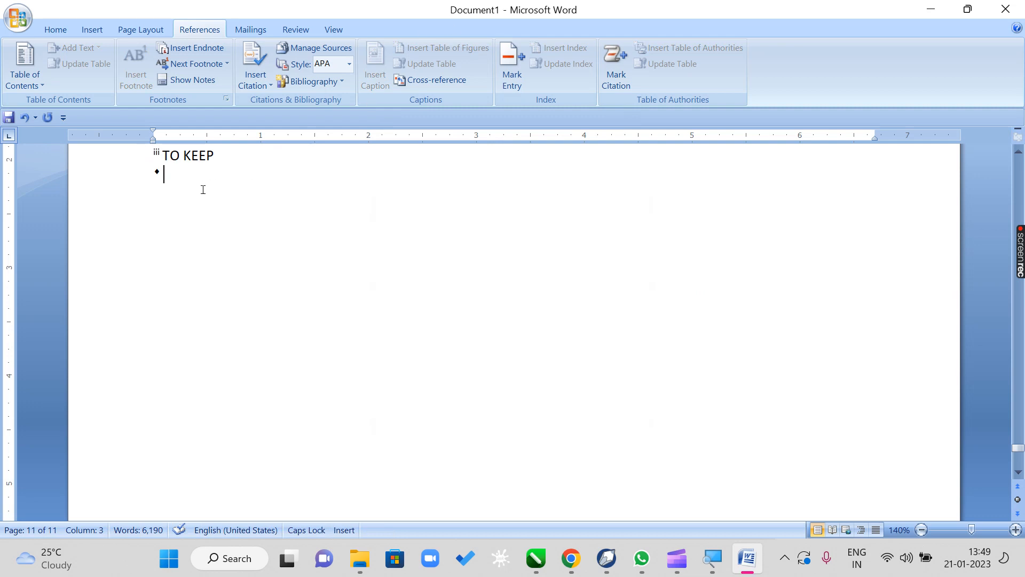
pyautogui.write('JKLKJJHJ')
pyautogui.write('JKLLKKKJHHH')
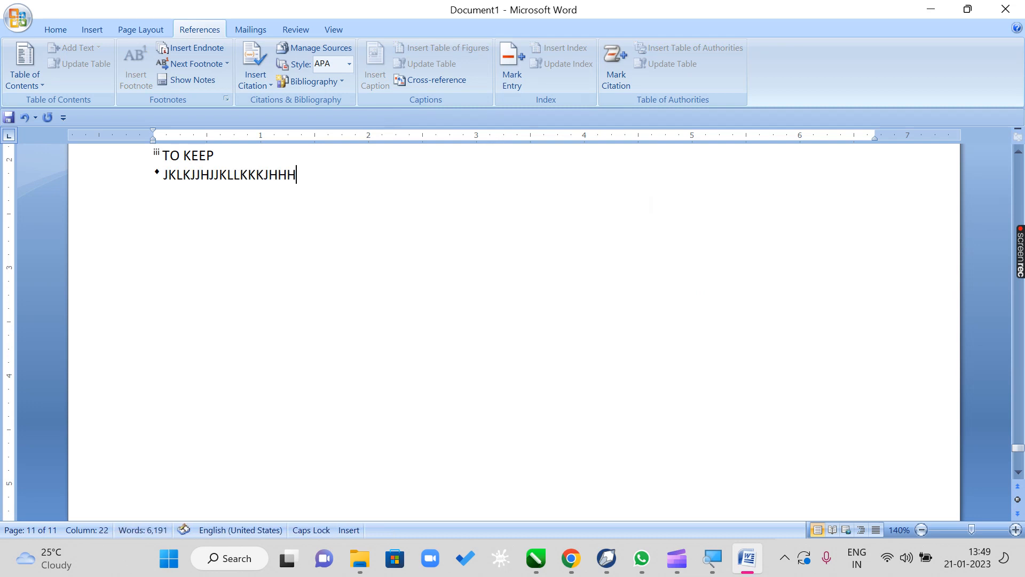
# - Add an endnote with the custom mark ♥ to "current" in page 4's second-to-last paragraph, reading "YYYYYYYYYYYYYYYYYY"
pyautogui.scroll(5, 473, 272)
pyautogui.scroll(10, 473, 272)
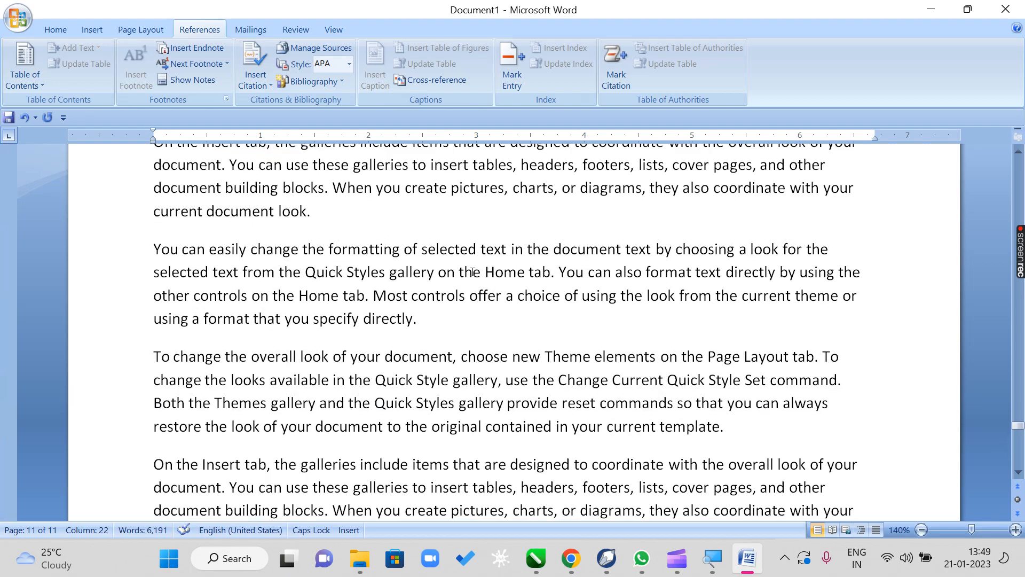
pyautogui.scroll(15, 472, 272)
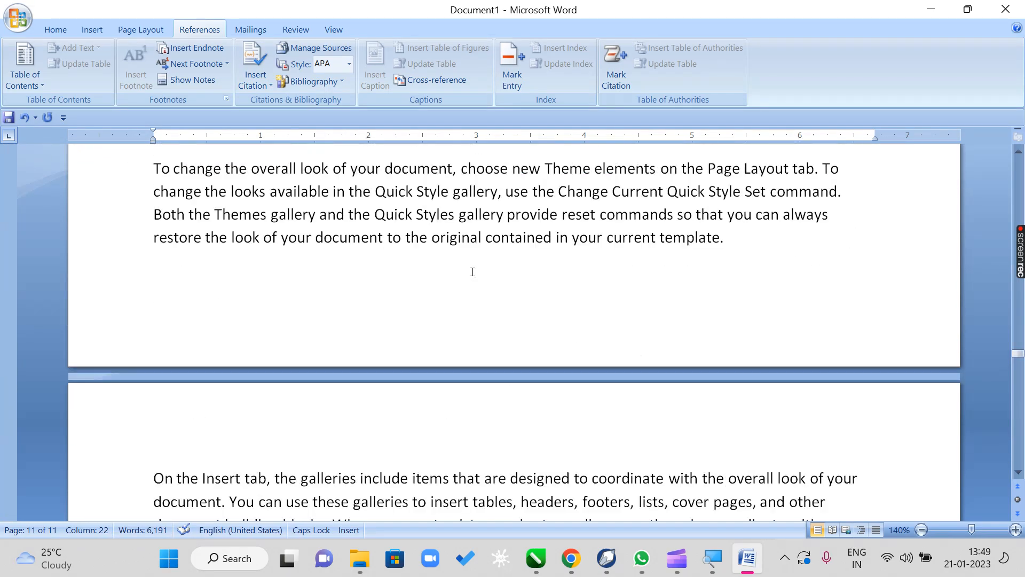
pyautogui.scroll(10, 473, 272)
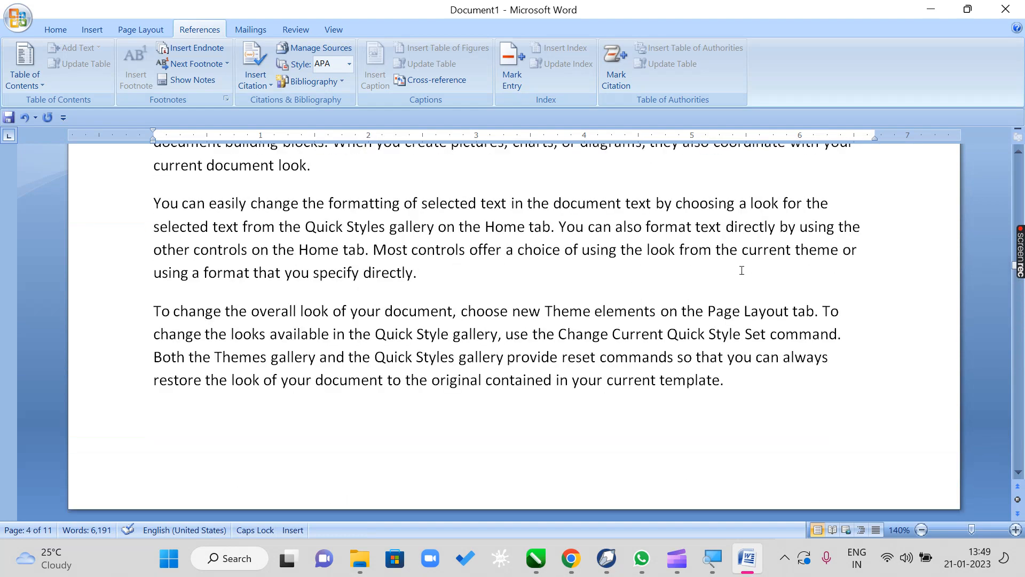
pyautogui.moveTo(790, 250); pyautogui.dragTo(744, 249)
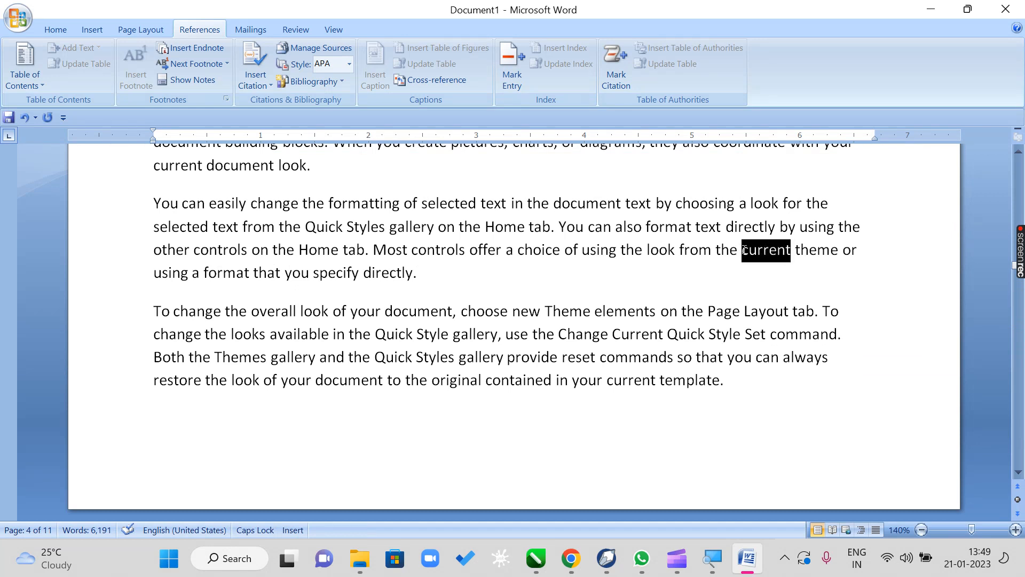
pyautogui.click(226, 99)
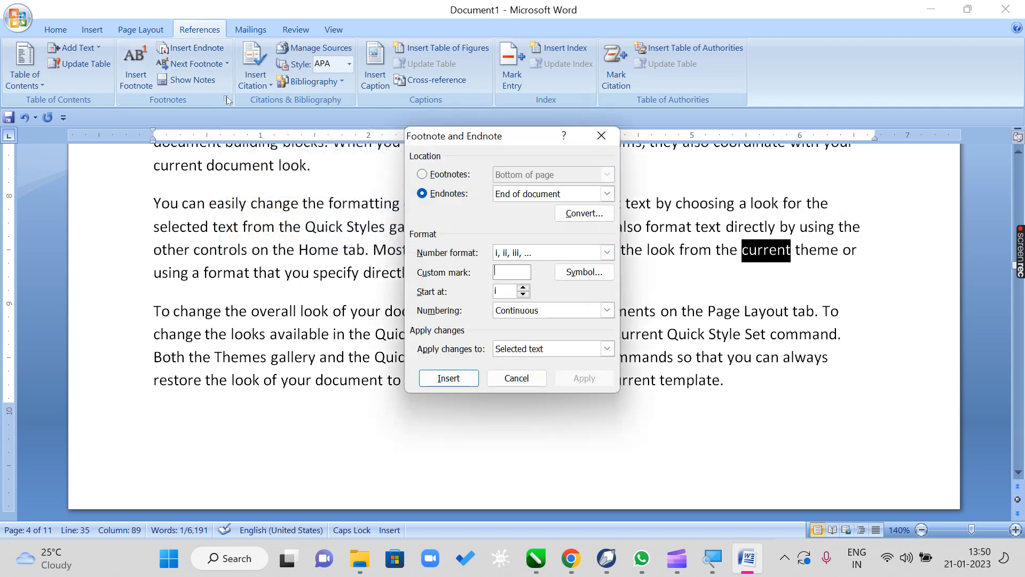
pyautogui.click(590, 276)
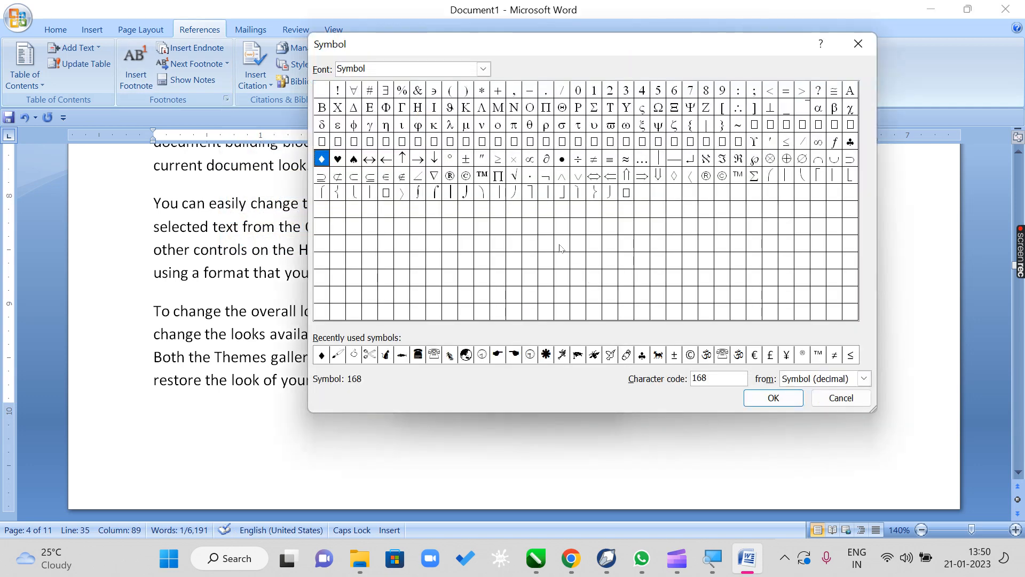
pyautogui.click(339, 160)
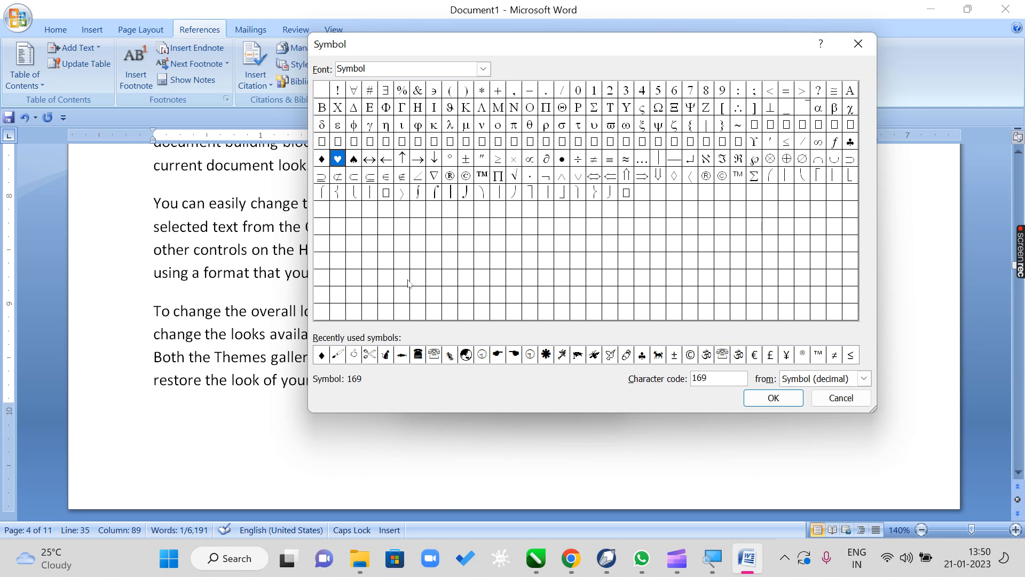
pyautogui.click(791, 400)
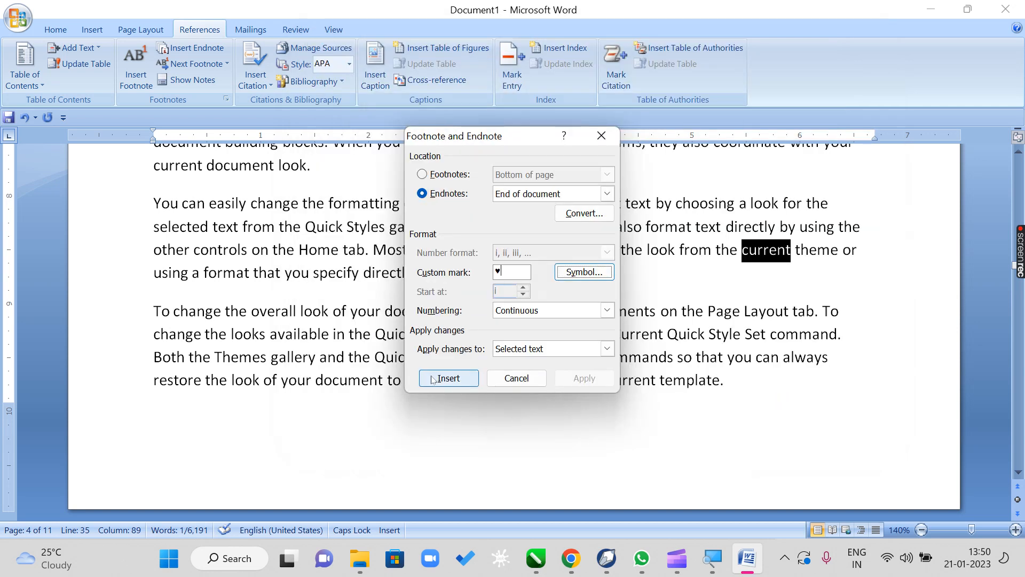
pyautogui.click(448, 378)
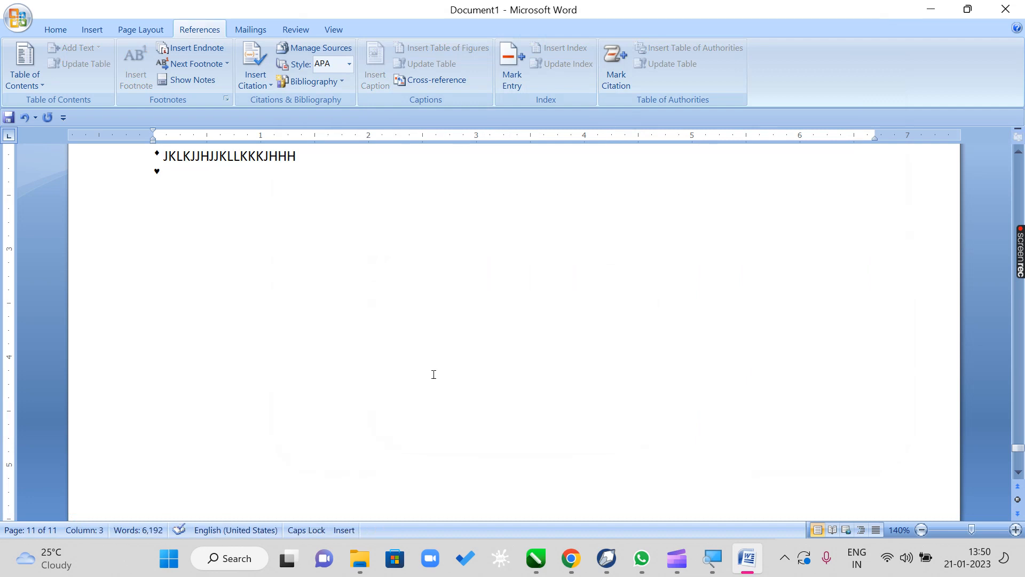
pyautogui.write('YYYYYYYYY')
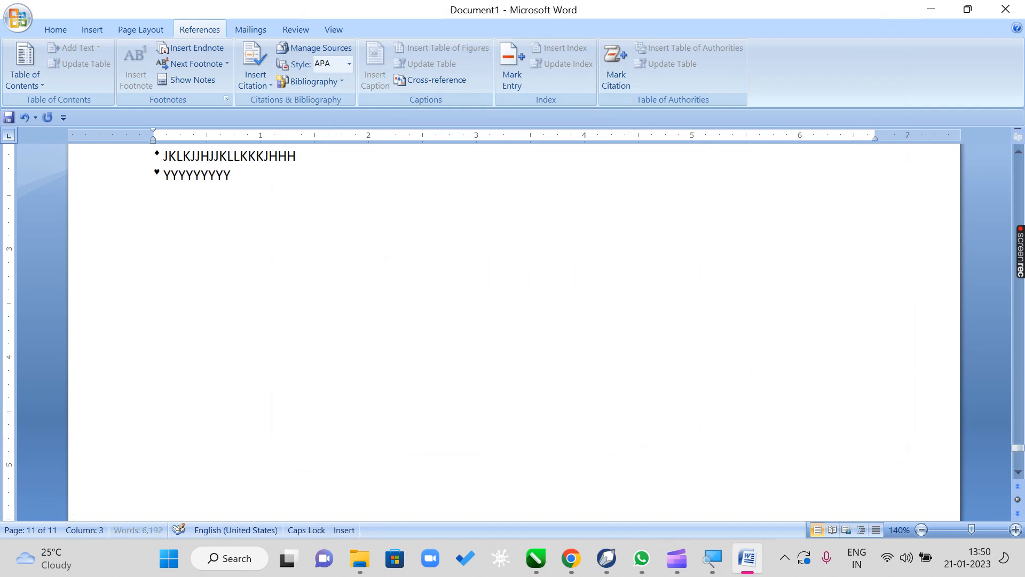
pyautogui.write('YYYYYYYYY')
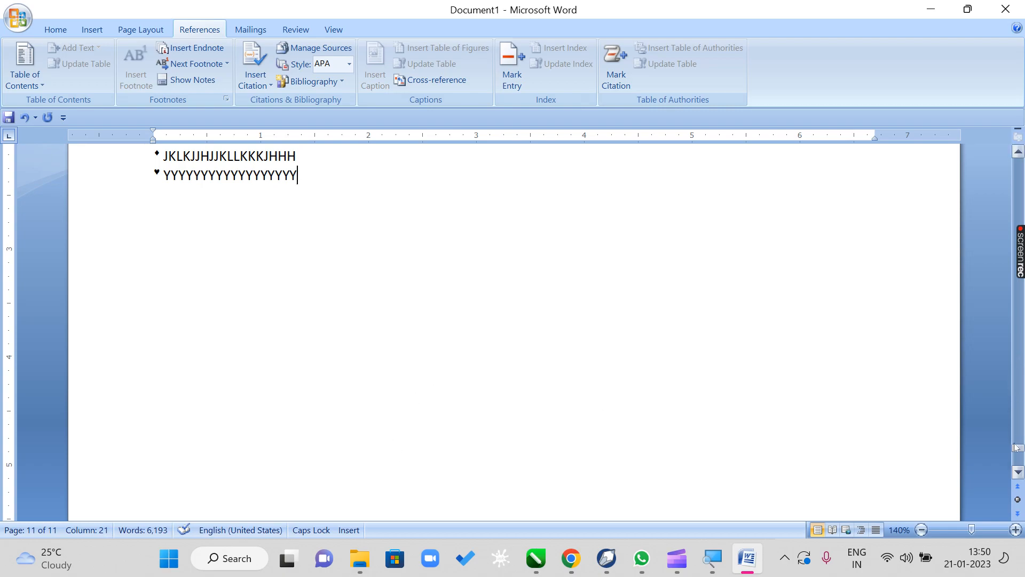
# - Add an endnote with the custom mark ♠ to "specify" in page 2's fifth paragraph, reading "BBBBBBBBBBBBBBBB"
pyautogui.moveTo(1018, 448); pyautogui.dragTo(1004, 199)
pyautogui.scroll(-7, 476, 453)
pyautogui.scroll(-5, 476, 453)
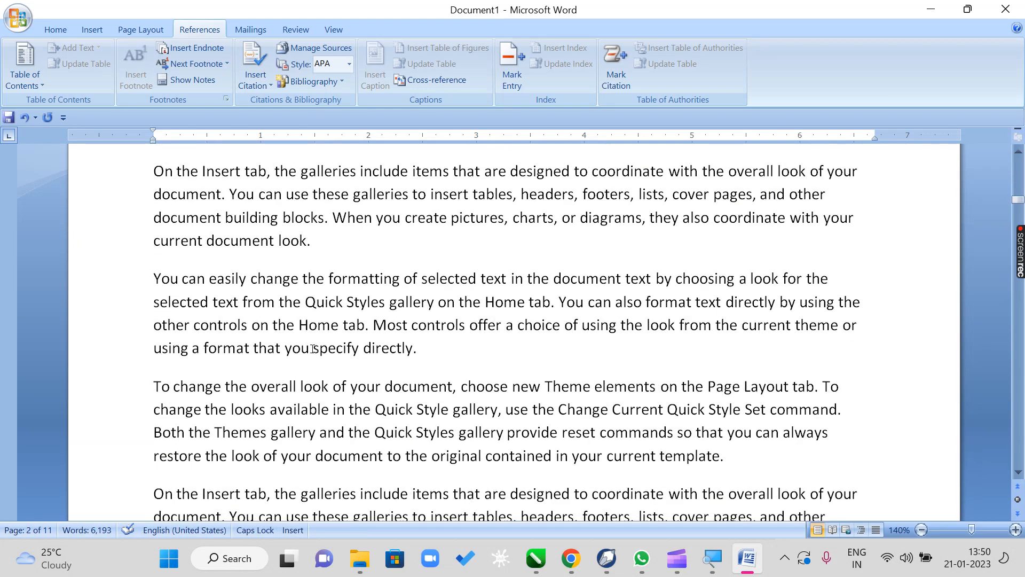
pyautogui.moveTo(313, 349); pyautogui.dragTo(361, 351)
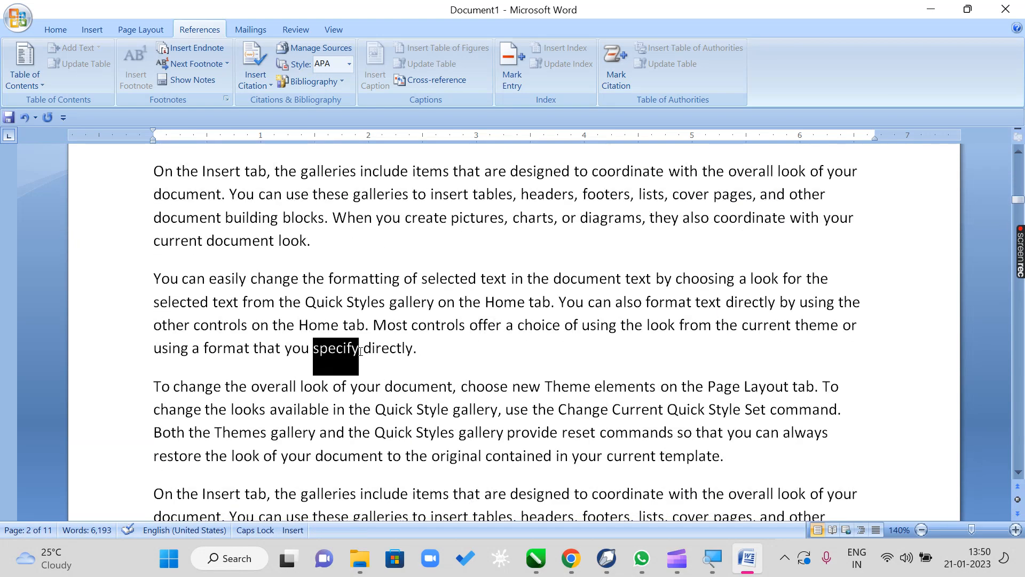
pyautogui.click(227, 99)
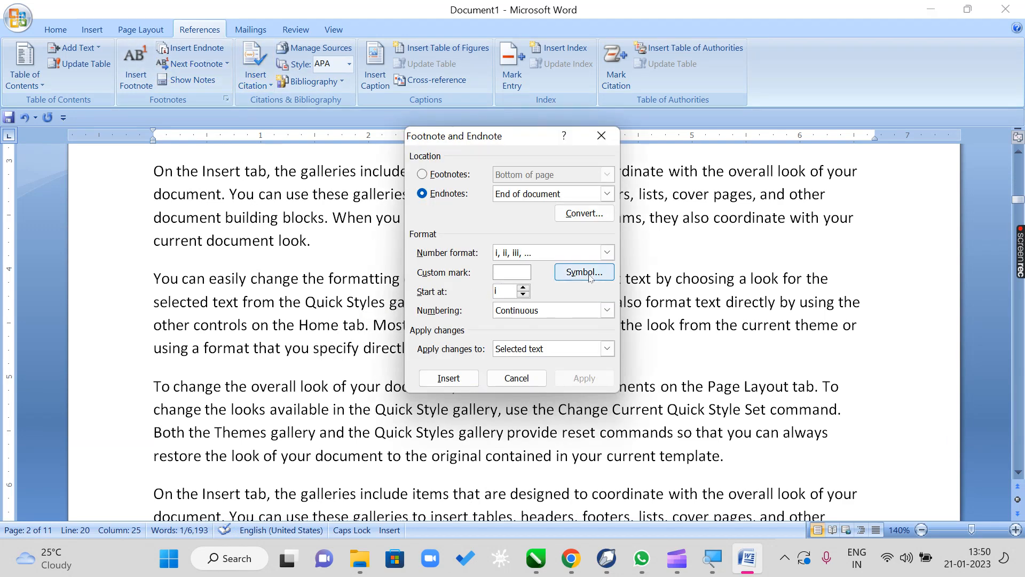
pyautogui.click(588, 276)
pyautogui.click(359, 163)
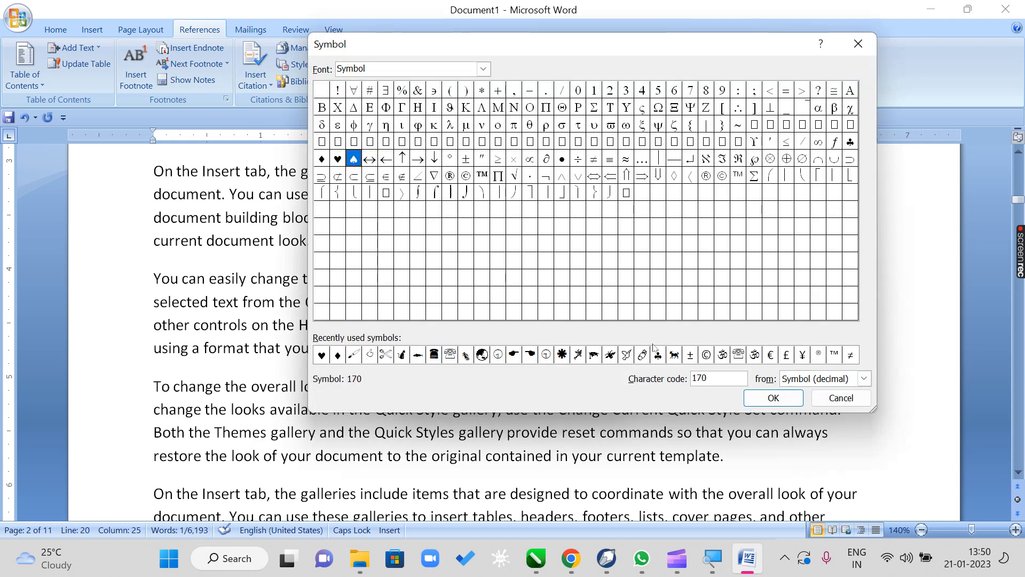
pyautogui.click(755, 400)
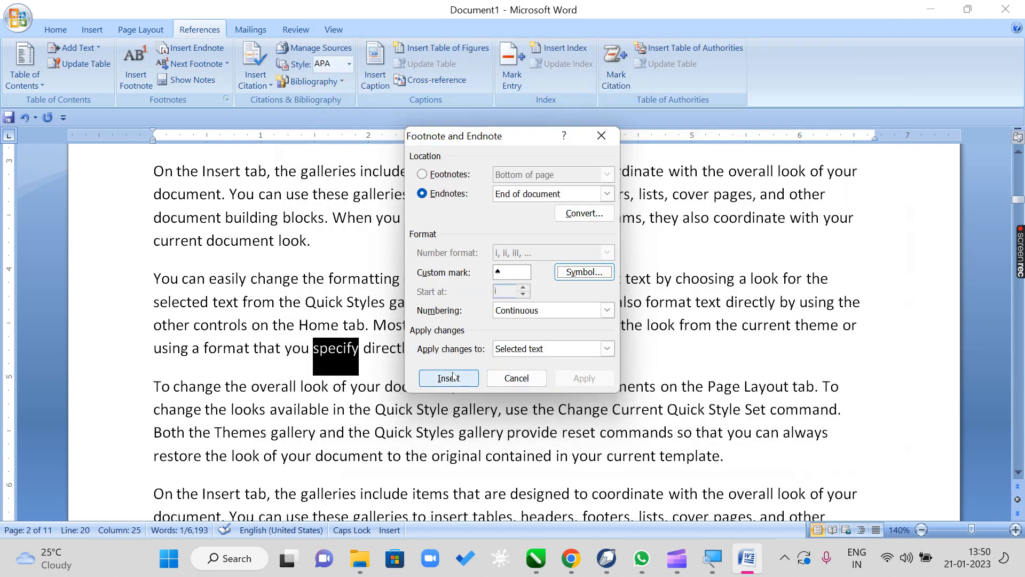
pyautogui.click(453, 377)
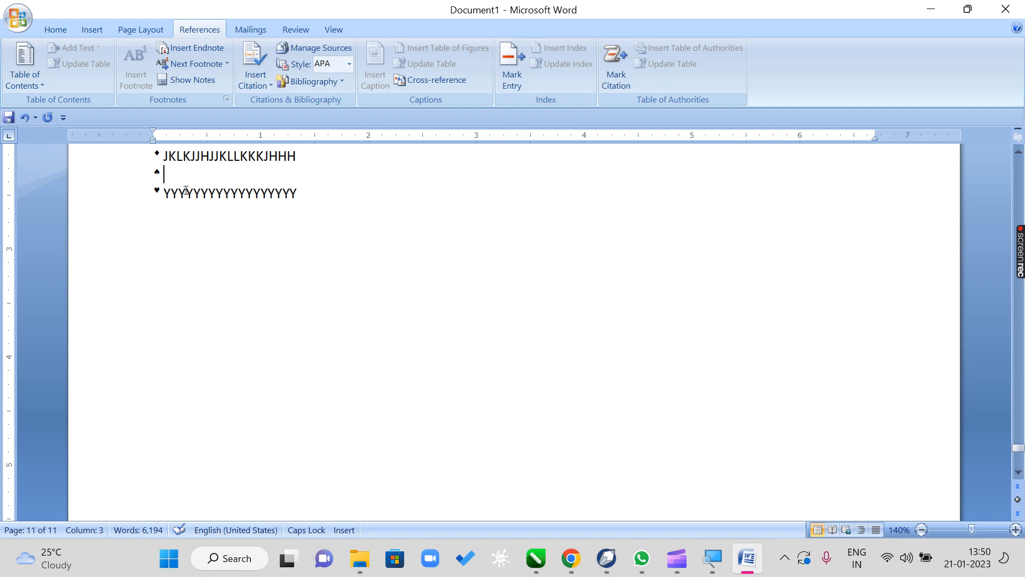
pyautogui.write('BBBBBBBBBBBBBBBB')
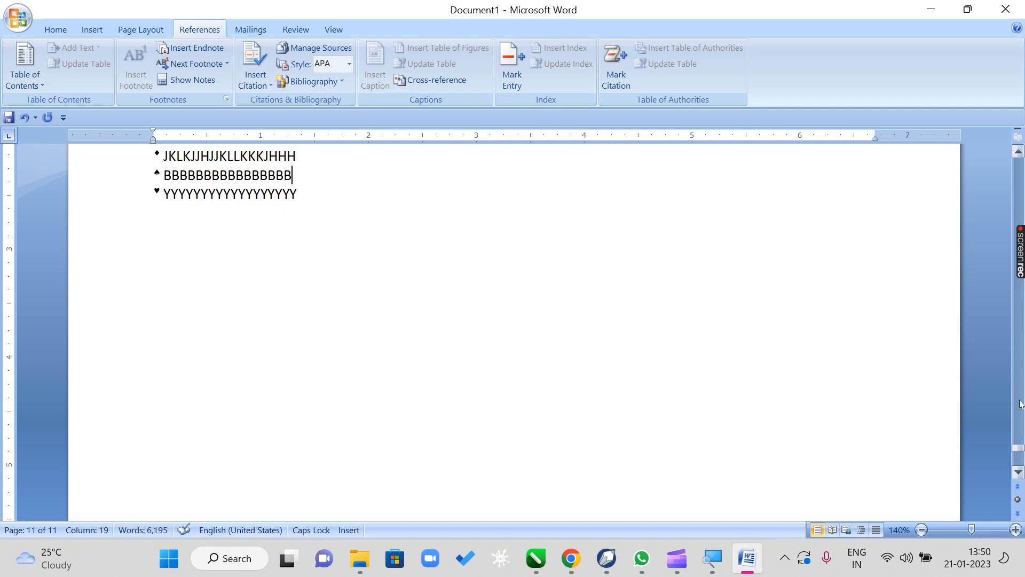
# - Look over the note marks on pages 1 and 2 and compare the ♦ mark on "Home" with its endnote on the last page
pyautogui.moveTo(1018, 454); pyautogui.dragTo(964, 150)
pyautogui.scroll(-7, 566, 380)
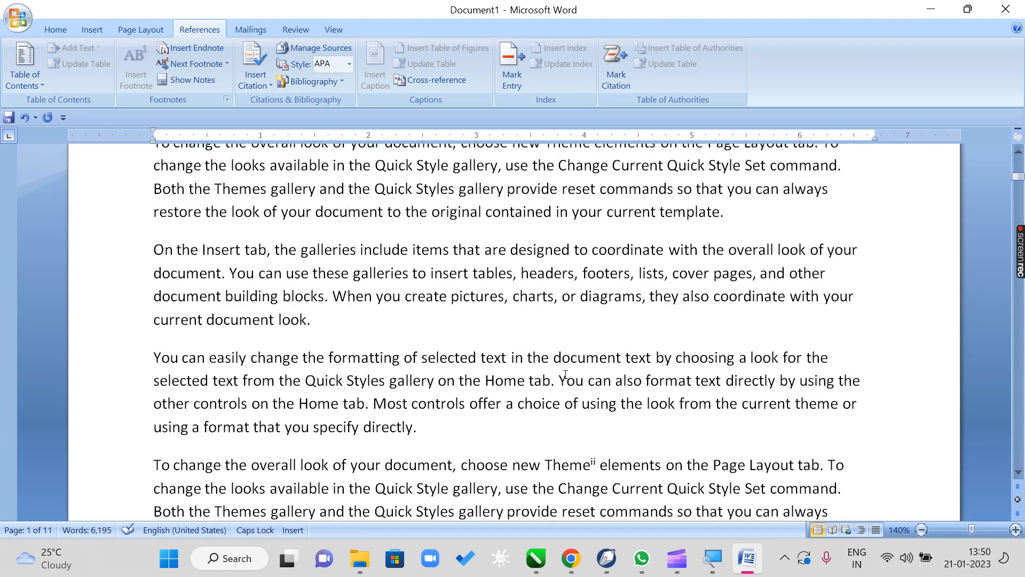
pyautogui.scroll(-2, 567, 377)
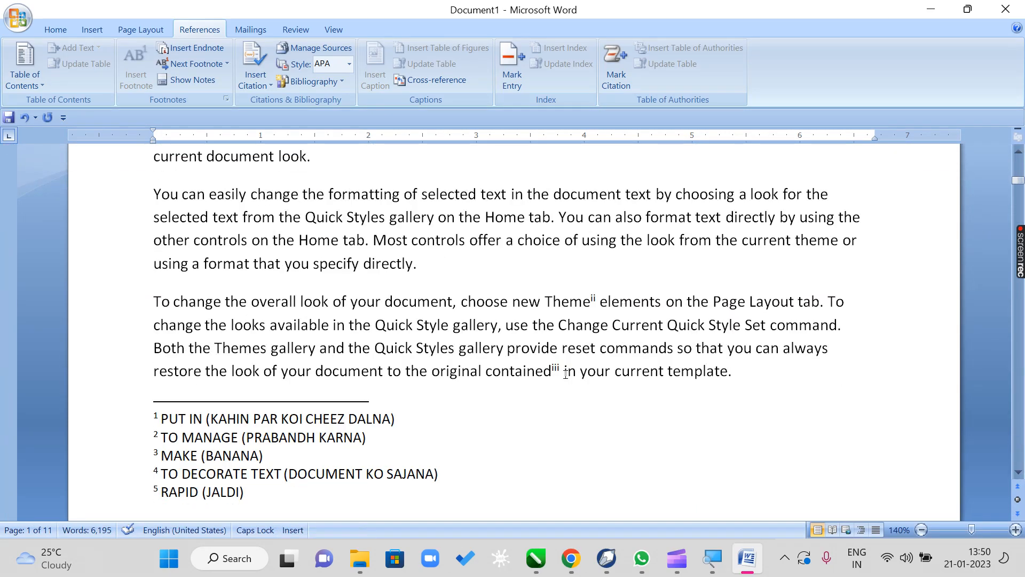
pyautogui.scroll(-2, 566, 374)
pyautogui.scroll(4, 566, 374)
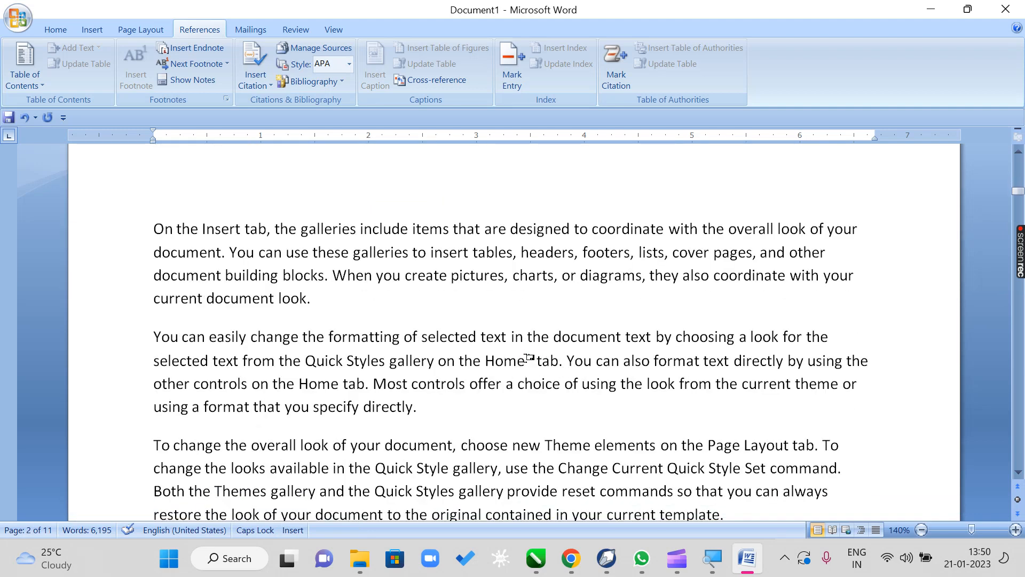
pyautogui.moveTo(1013, 192); pyautogui.dragTo(1013, 451)
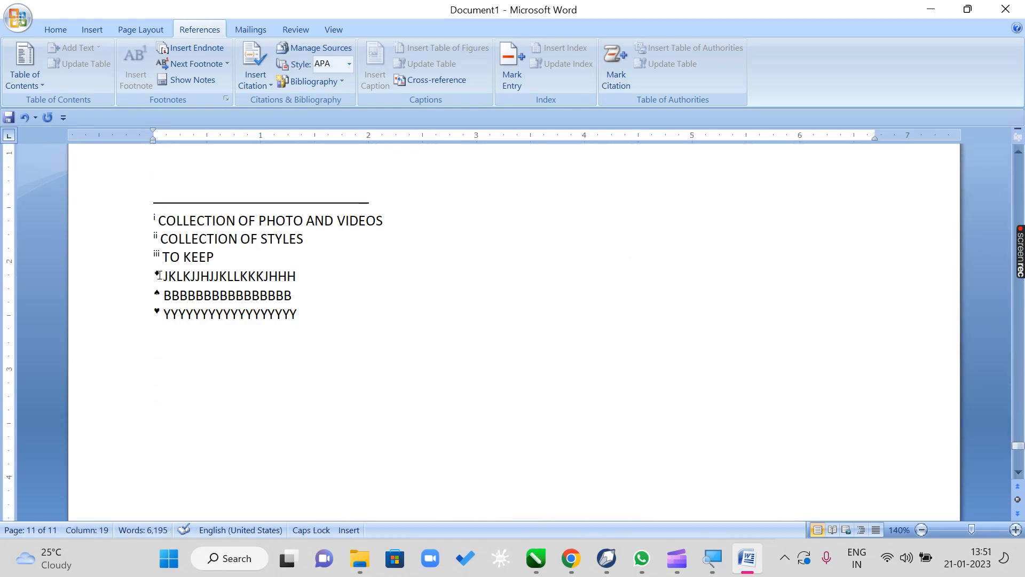
pyautogui.moveTo(154, 276); pyautogui.dragTo(226, 282)
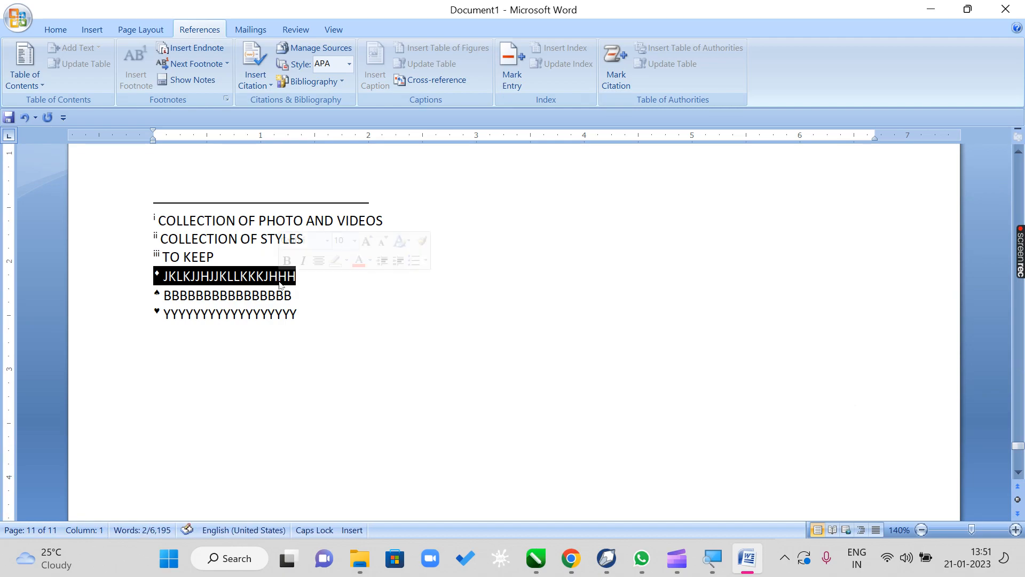
# - Add a footnote with the custom mark ♣ to "pictures" in page 4's third-to-last paragraph, reading "QWERTYUIOP[ASDFGHJKLZXCVBNM,."
pyautogui.moveTo(1017, 447); pyautogui.dragTo(988, 264)
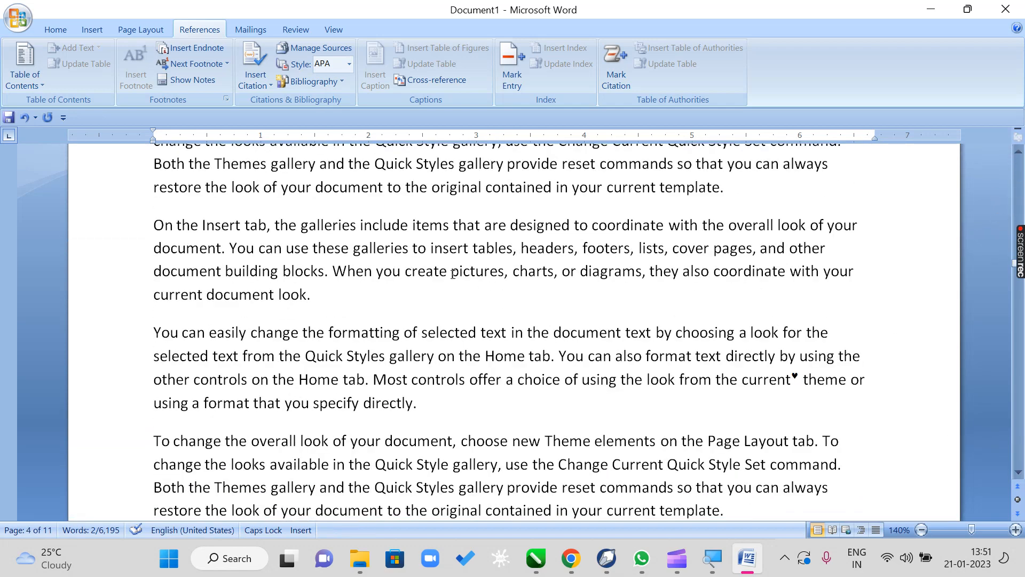
pyautogui.moveTo(455, 273); pyautogui.dragTo(504, 272)
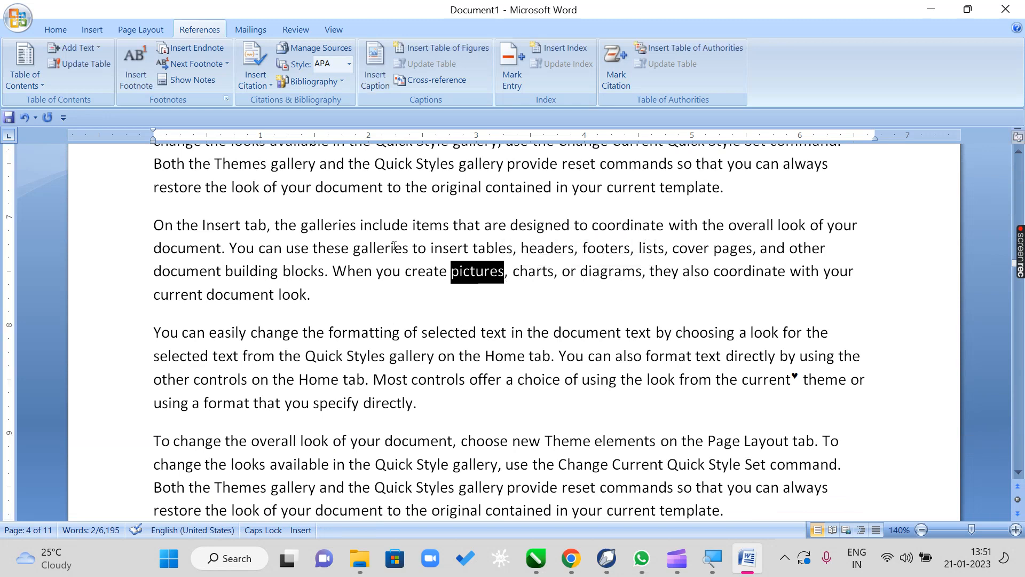
pyautogui.click(226, 100)
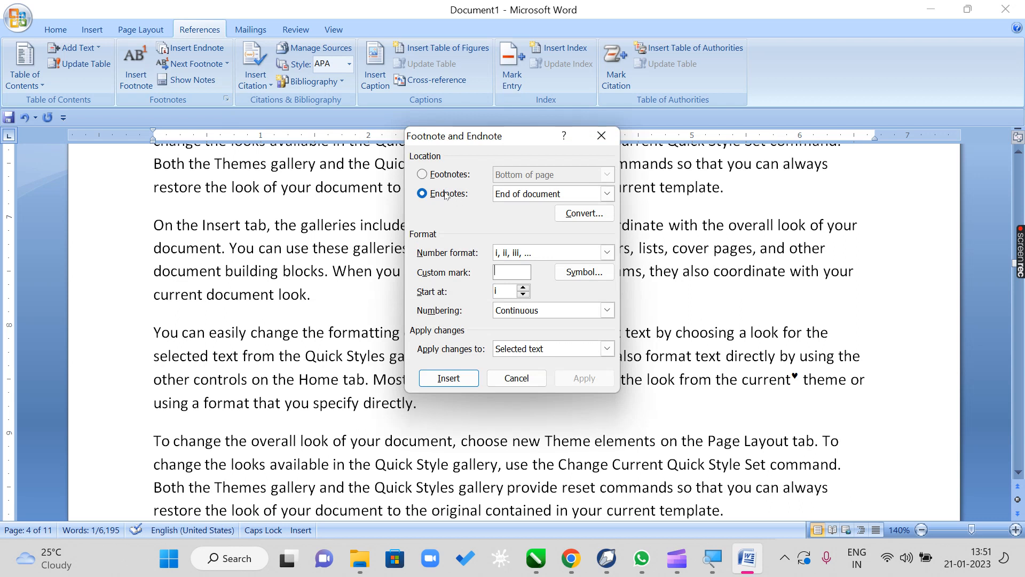
pyautogui.click(423, 175)
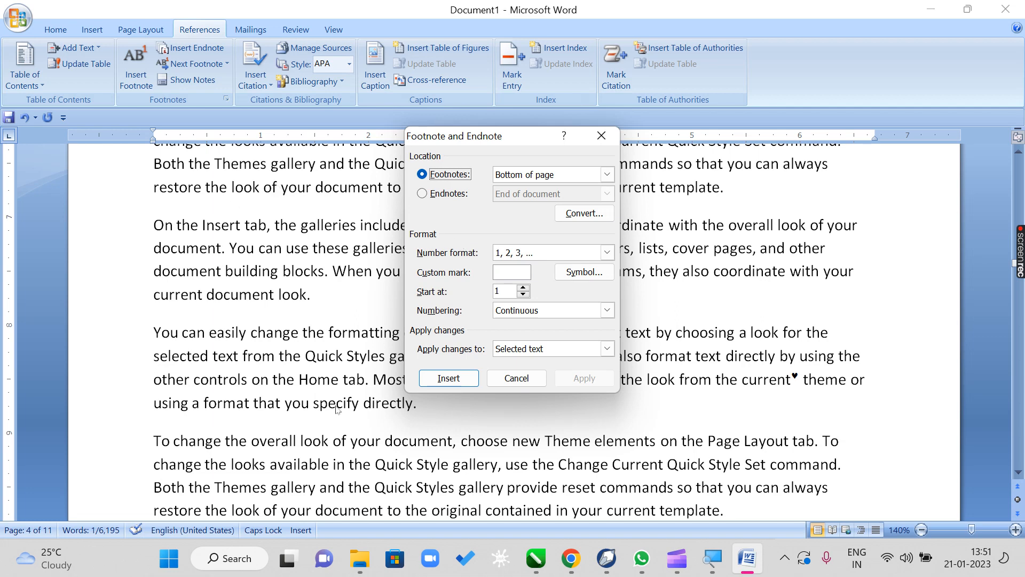
pyautogui.click(587, 272)
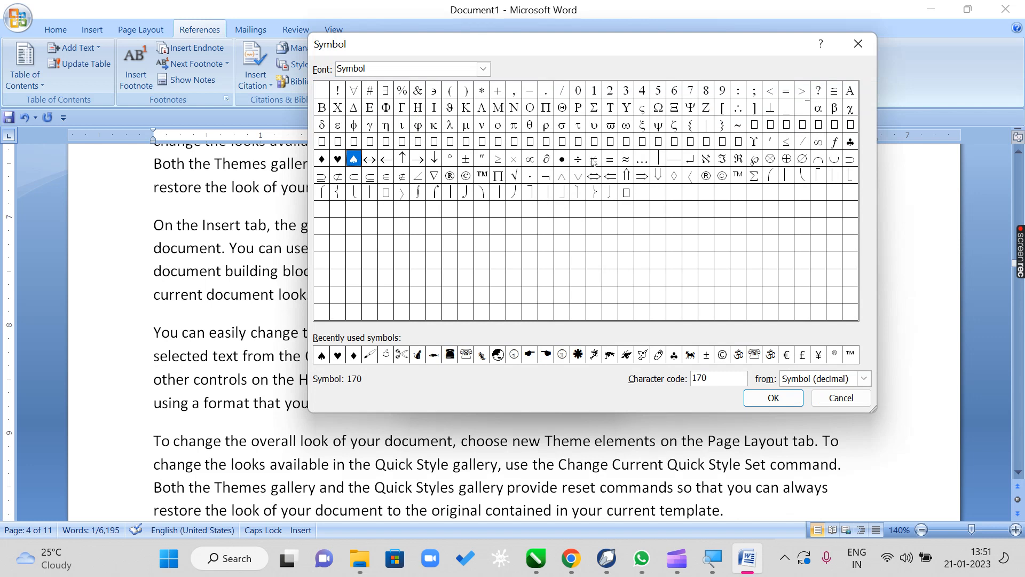
pyautogui.click(850, 142)
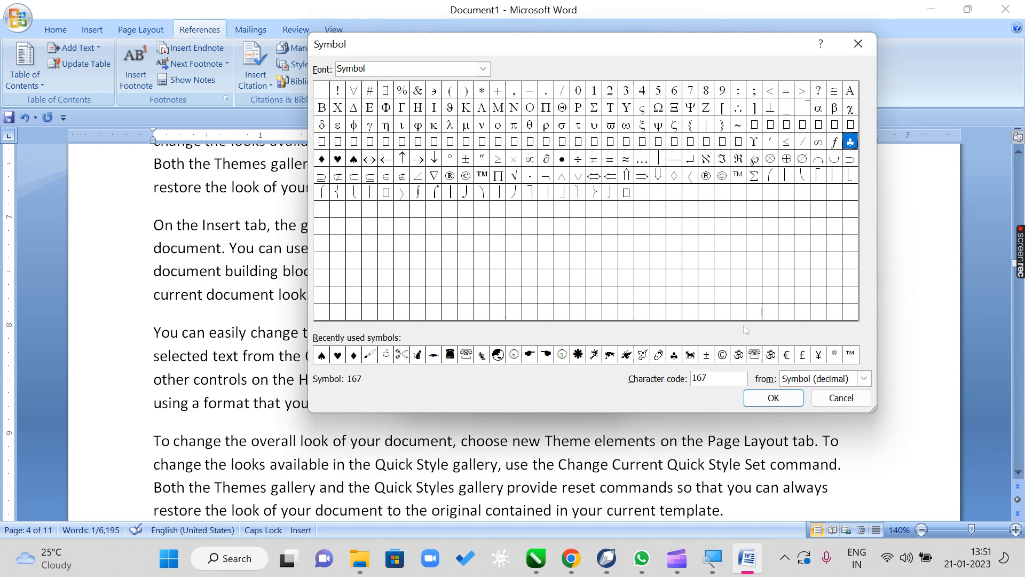
pyautogui.click(761, 397)
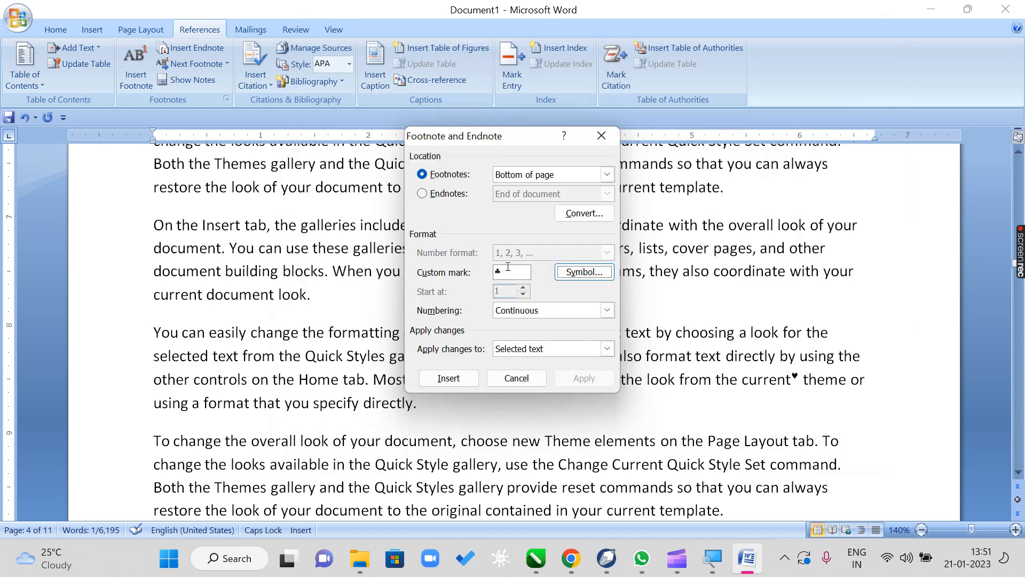
pyautogui.click(465, 378)
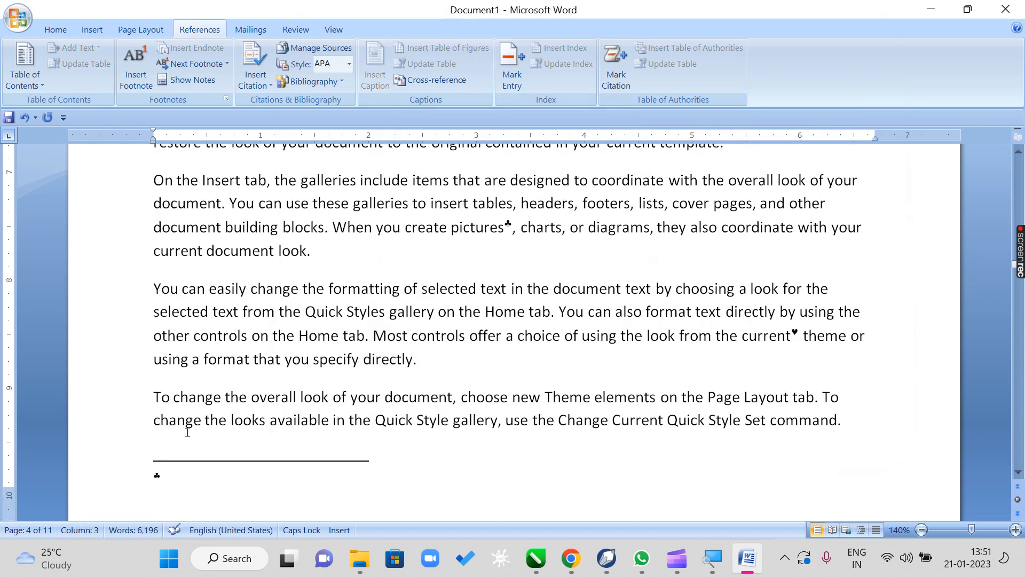
pyautogui.write('QWERTYUIOP[')
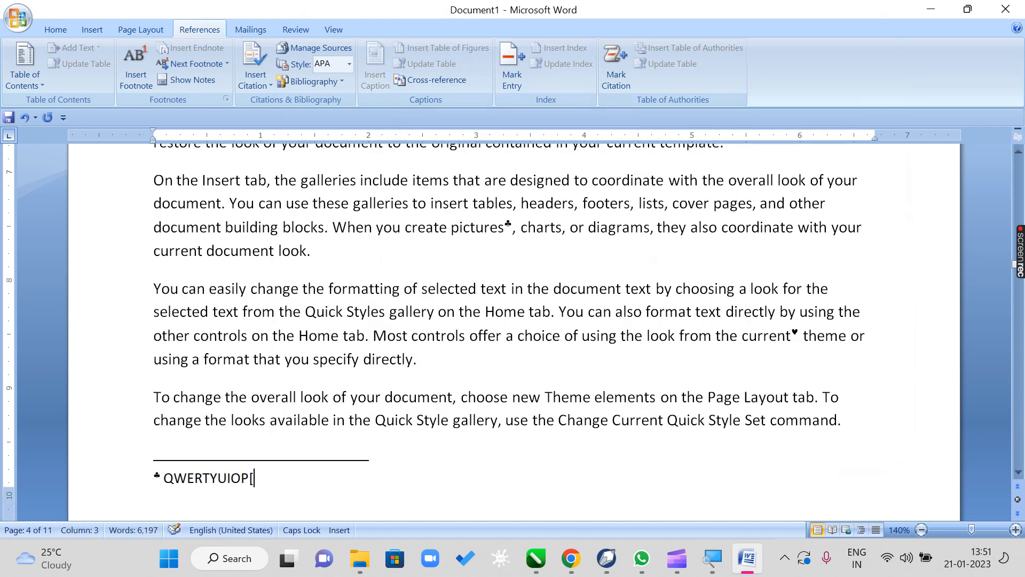
pyautogui.write('ASDFGHJKLZXCVBNM,.')
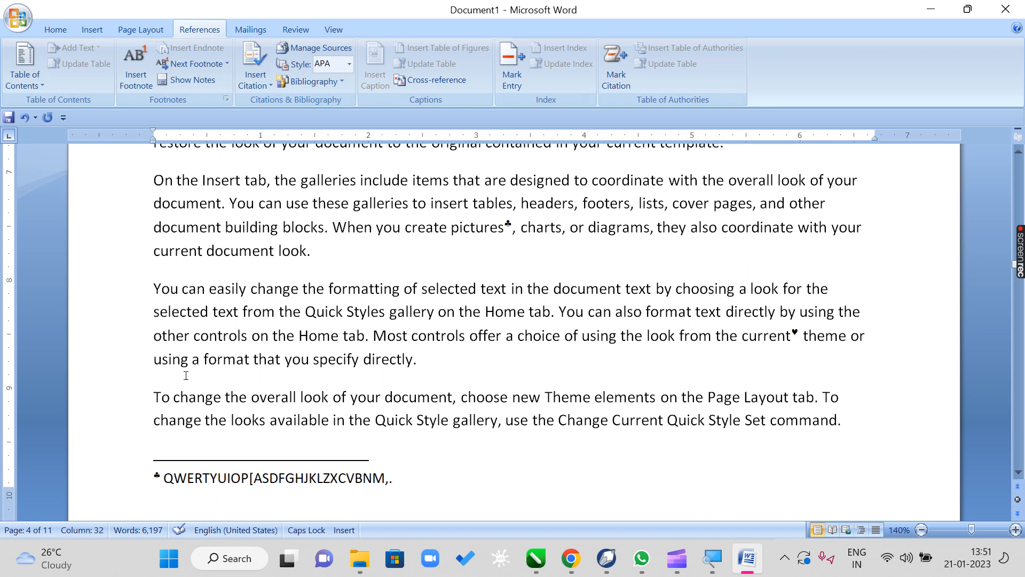
# - Review the Footnote and Endnote settings for both note types, including the custom mark option, without inserting a note
pyautogui.click(559, 293)
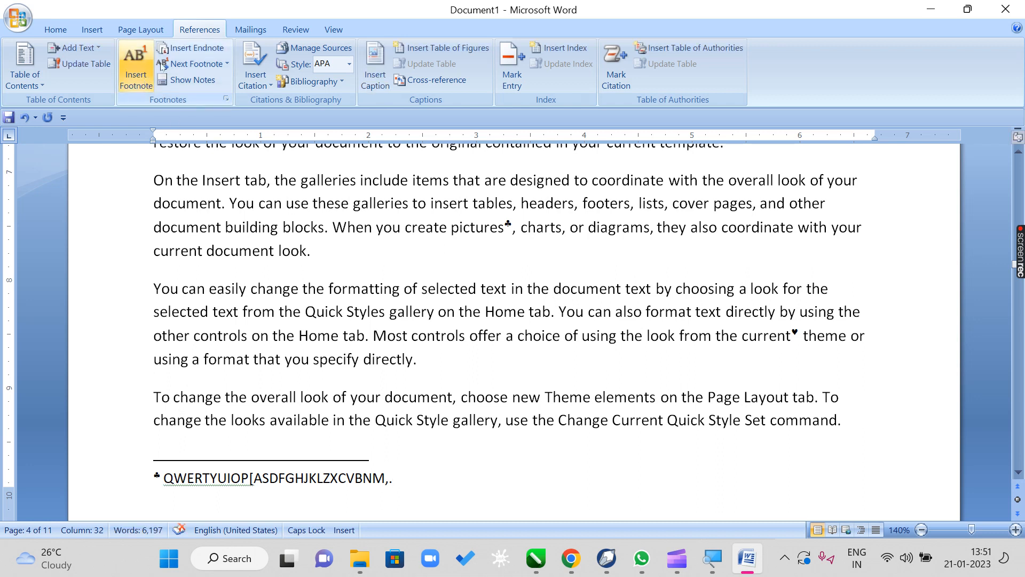
pyautogui.click(227, 100)
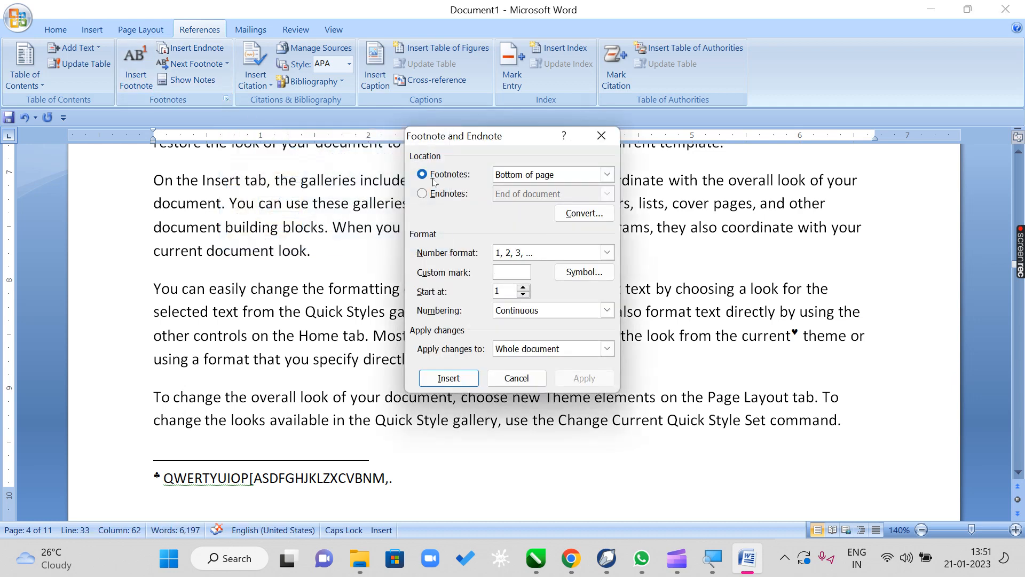
pyautogui.click(437, 175)
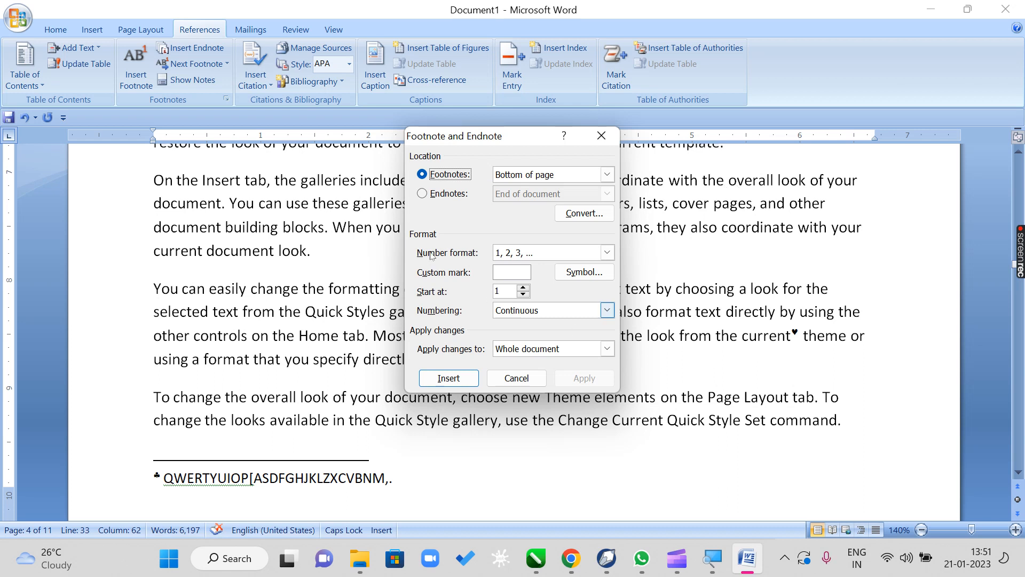
pyautogui.click(433, 198)
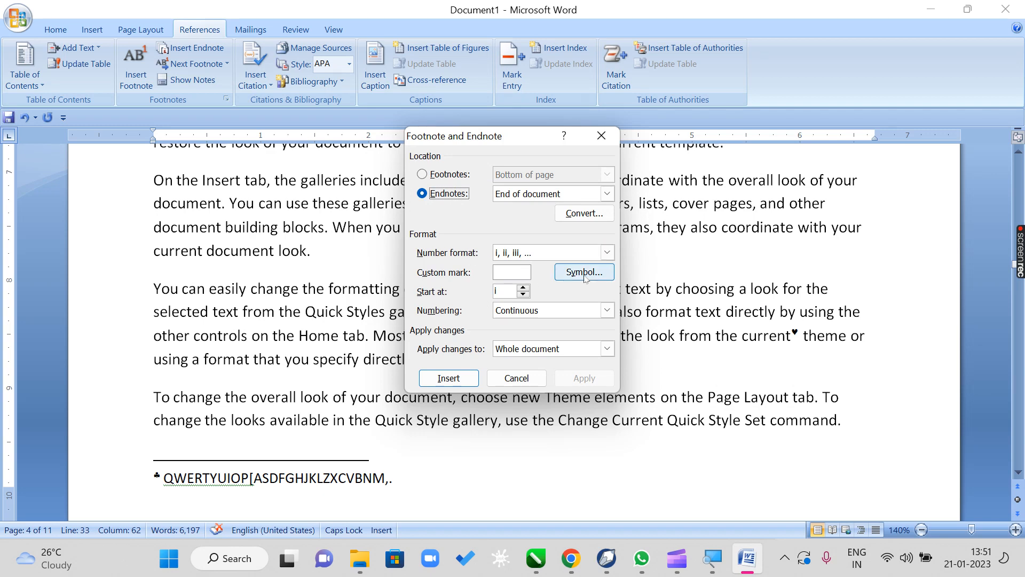
pyautogui.click(516, 378)
pyautogui.click(495, 291)
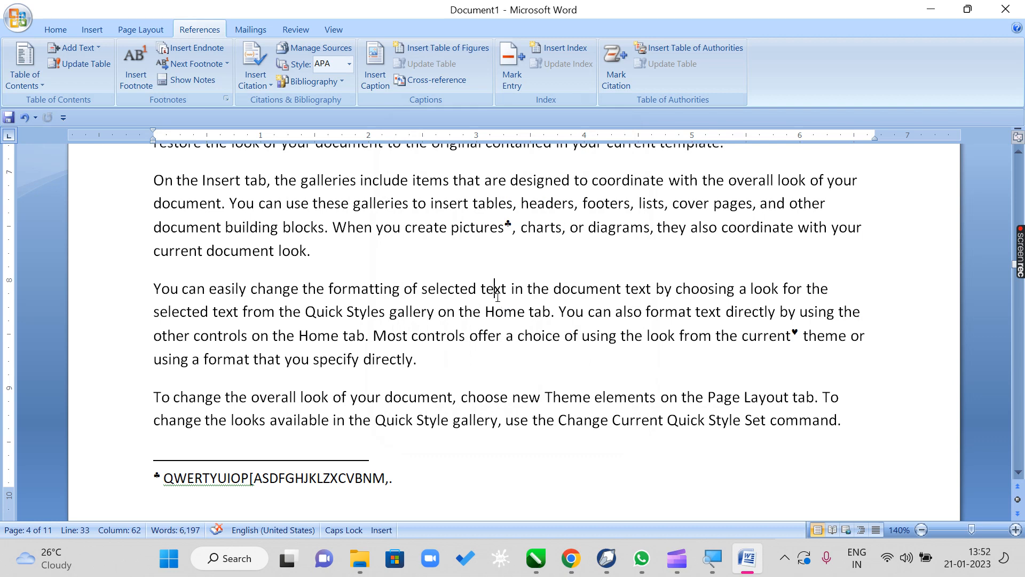
pyautogui.moveTo(495, 293); pyautogui.dragTo(501, 299)
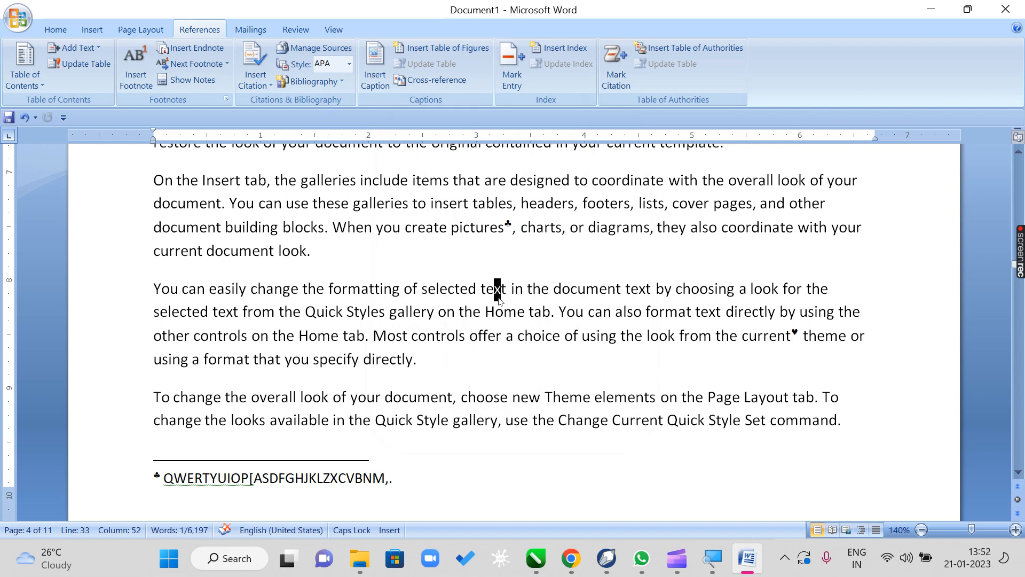